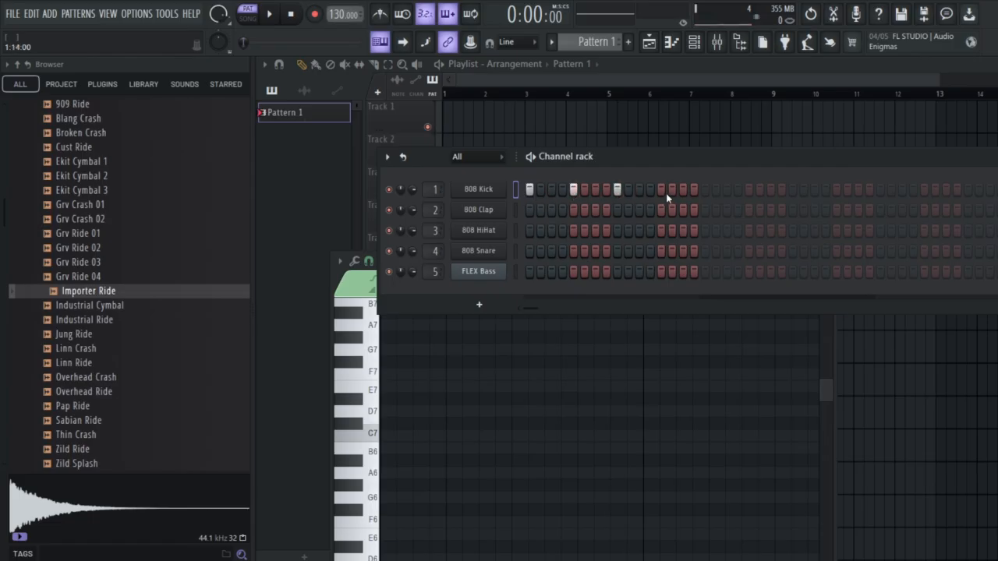
- Continue the 808 Kick hits on every fourth step from step 17 through step 45
click(703, 192)
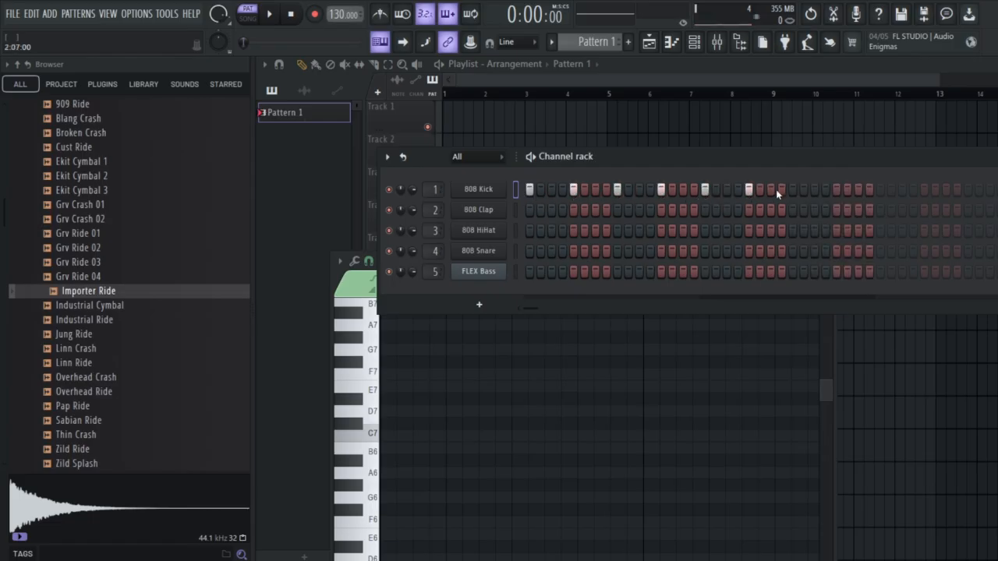
click(882, 192)
click(925, 192)
drag(892, 156, 786, 159)
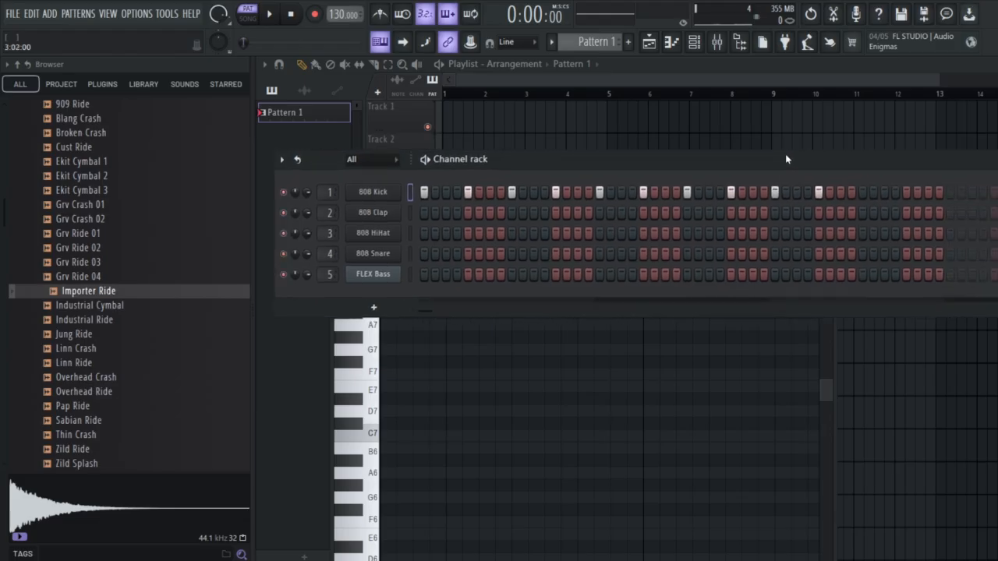
click(905, 192)
click(518, 424)
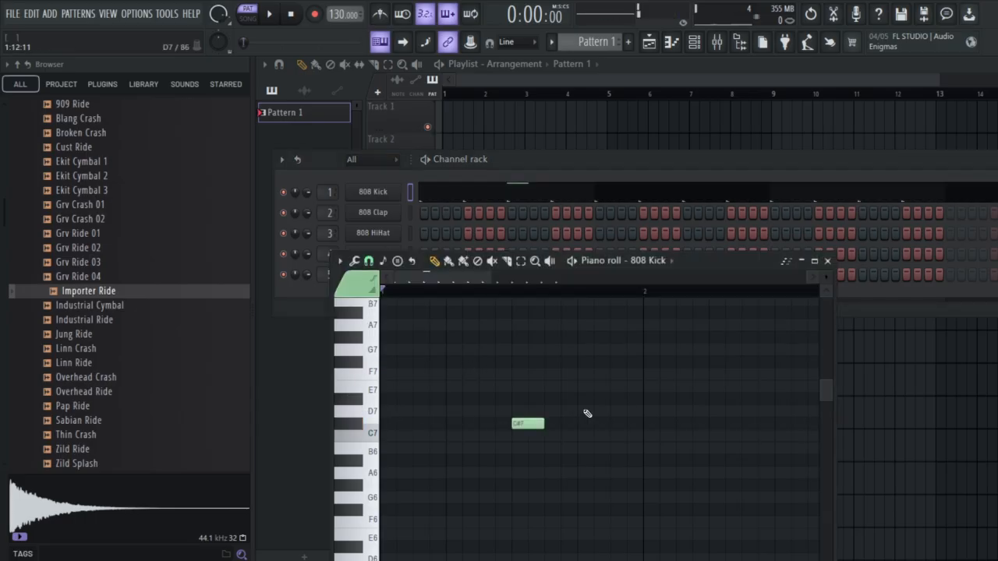
right_click(528, 423)
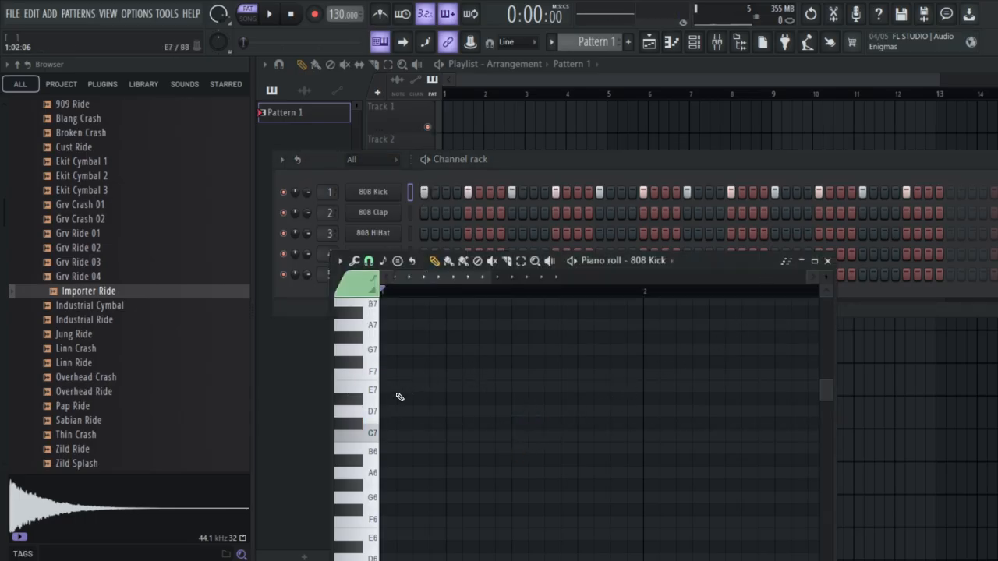
click(394, 362)
click(399, 435)
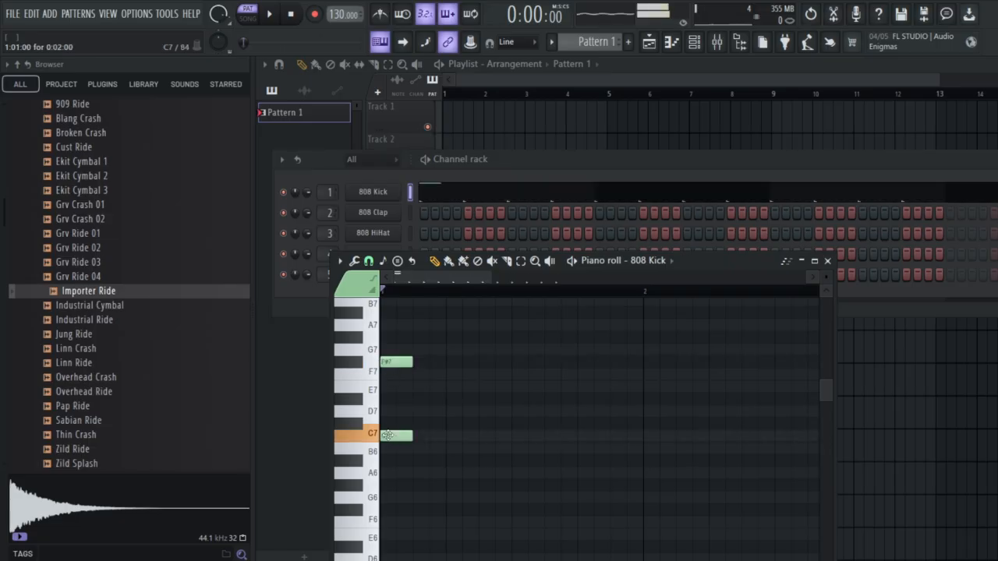
click(455, 403)
drag(461, 403, 524, 401)
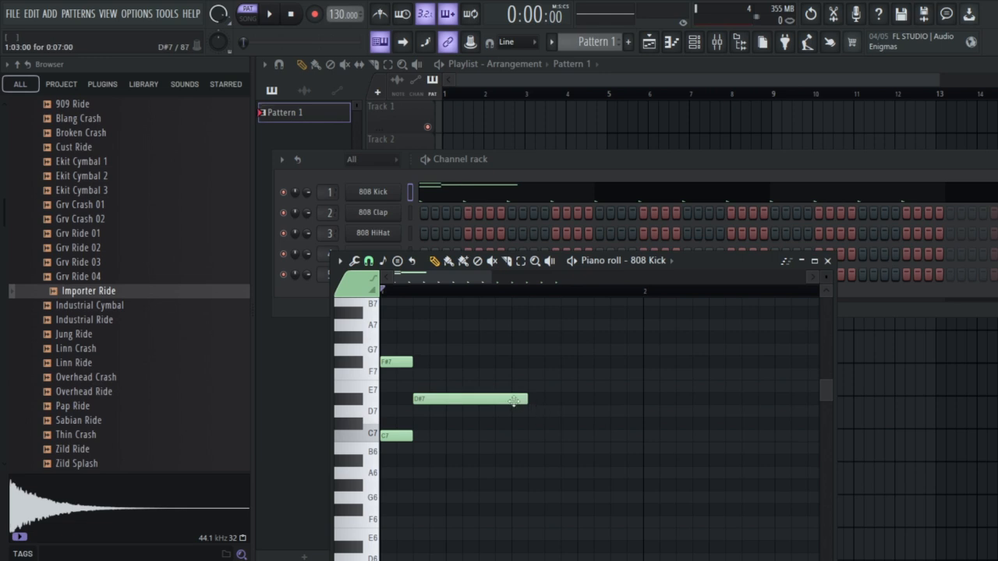
right_click(519, 401)
right_click(398, 361)
right_click(397, 435)
- Close the 808 Kick piano roll, place 808 HiHat hits on every fourth step from 3 through 47, and play the pattern
click(828, 262)
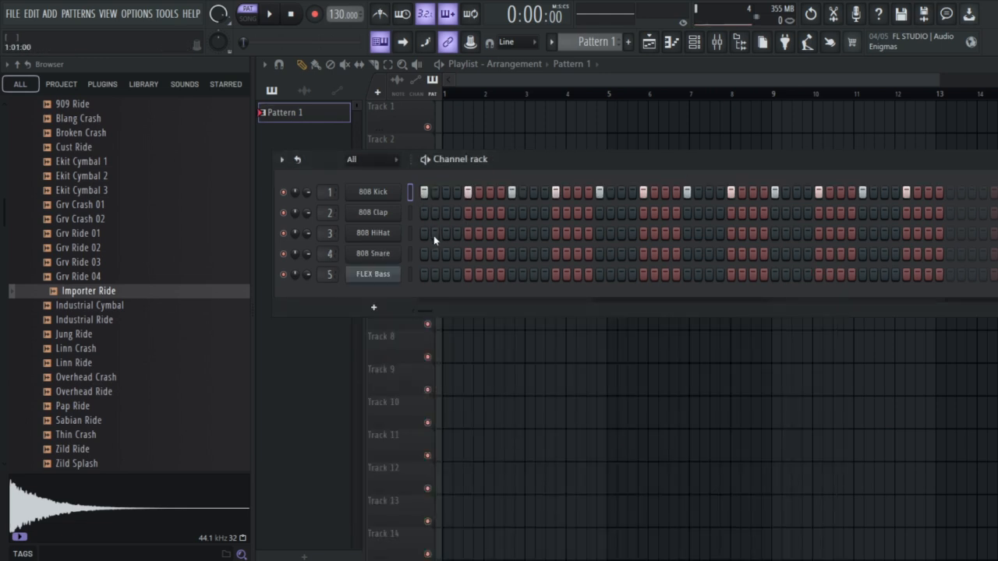
click(489, 234)
click(533, 234)
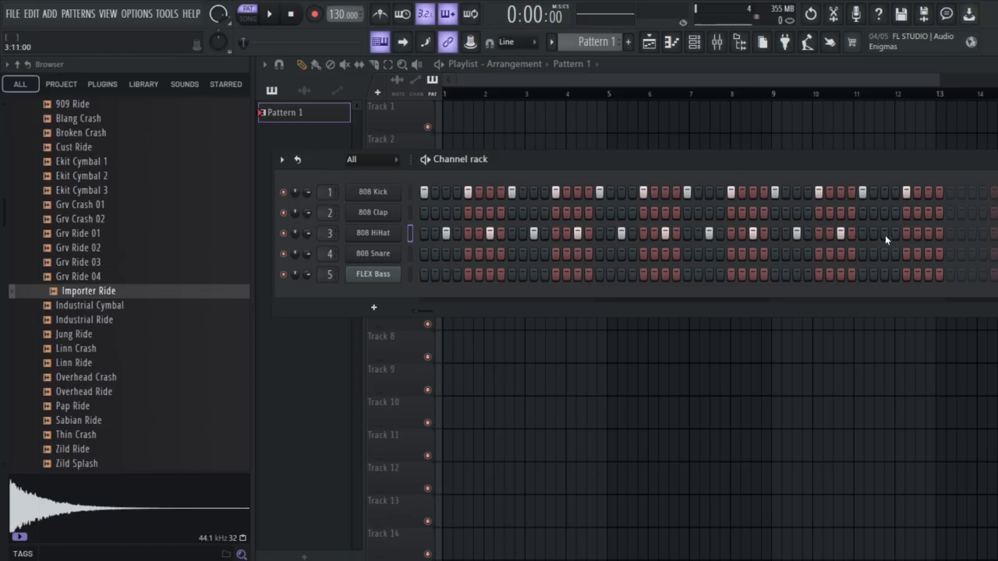
click(929, 233)
click(271, 15)
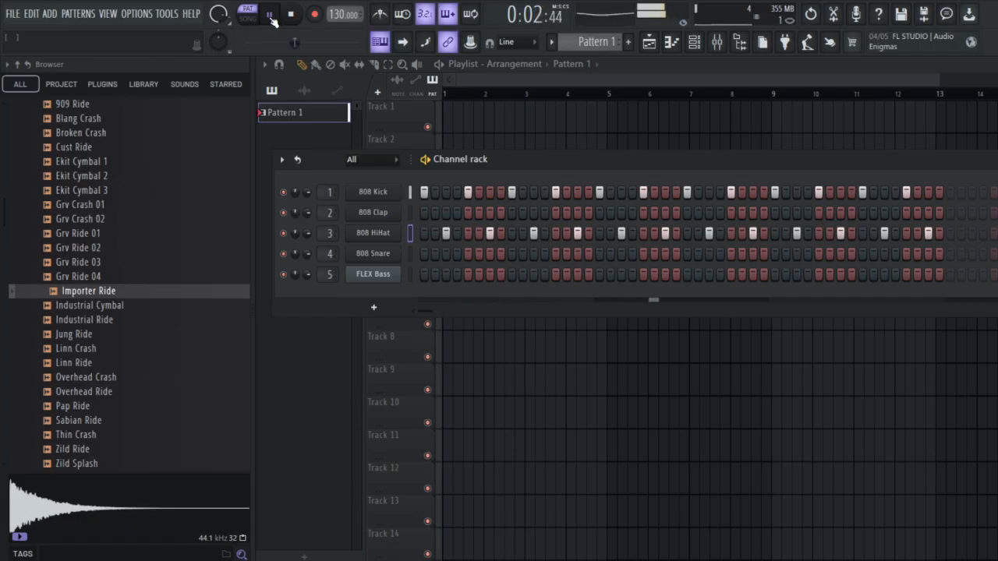
click(270, 15)
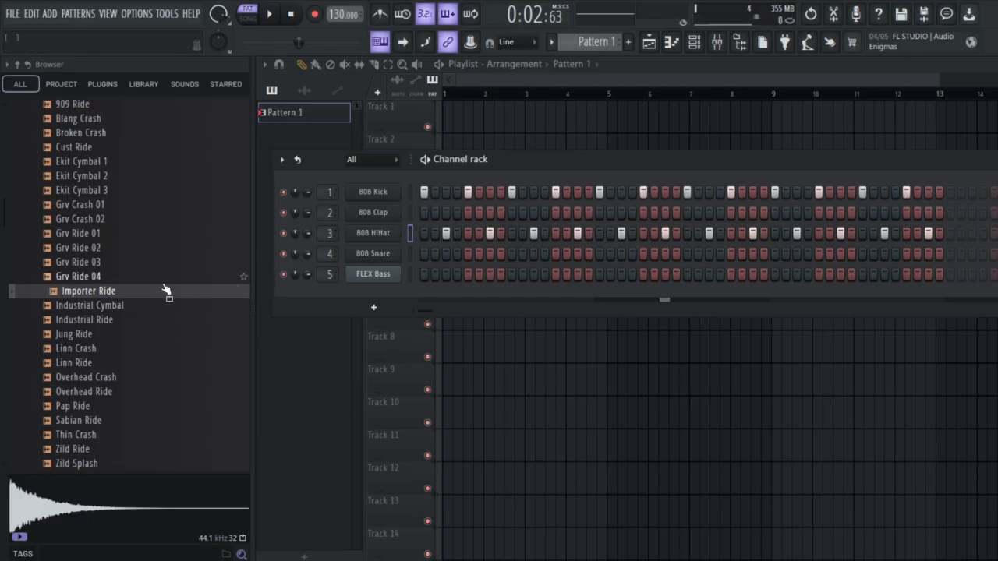
- Audition ride and crash samples in the Cymbals folder, including Grv Ride 03, Overhead Crash, Linn Ride, Sabian Ride and Zild Ride
click(117, 277)
click(116, 262)
click(78, 377)
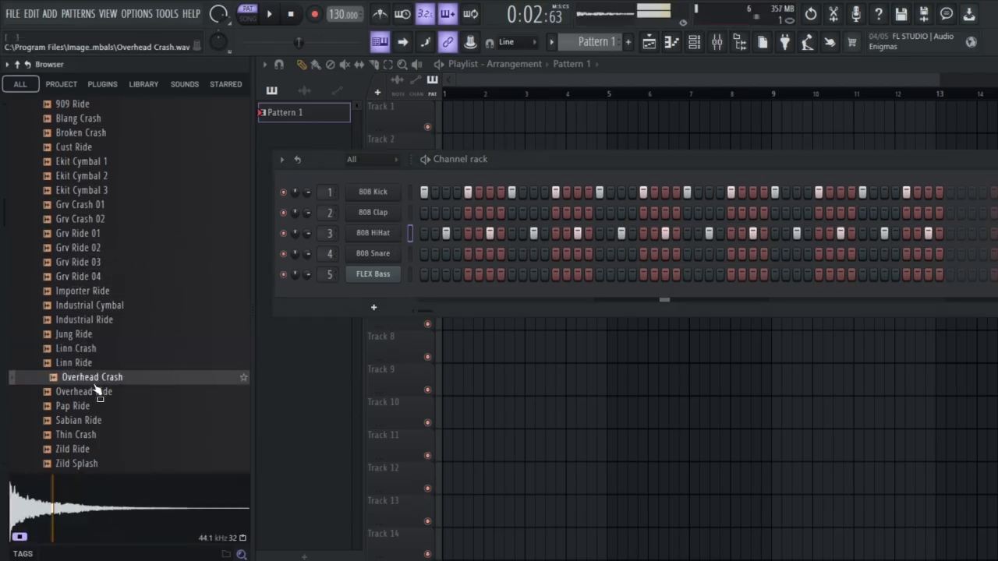
click(96, 362)
key(space)
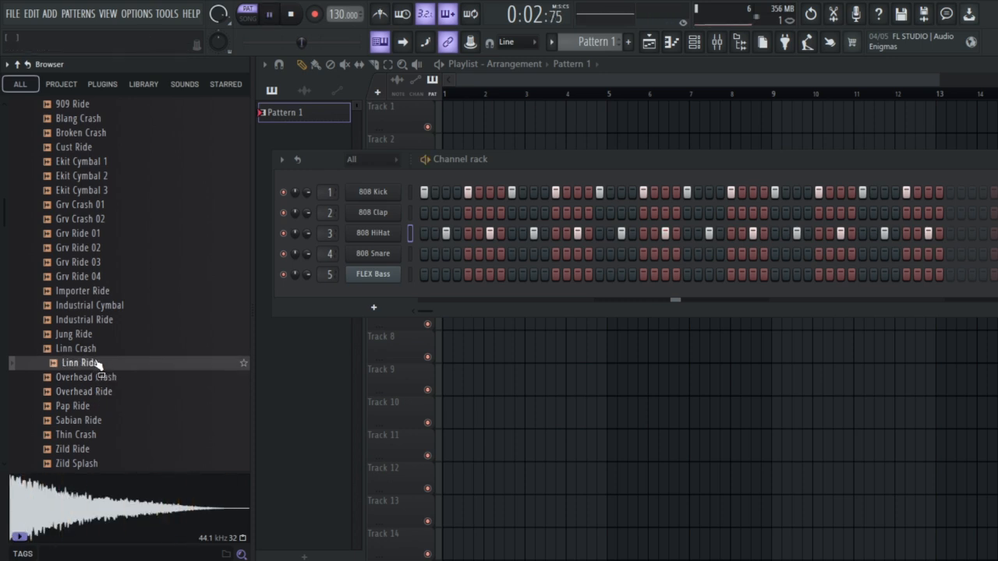
click(96, 421)
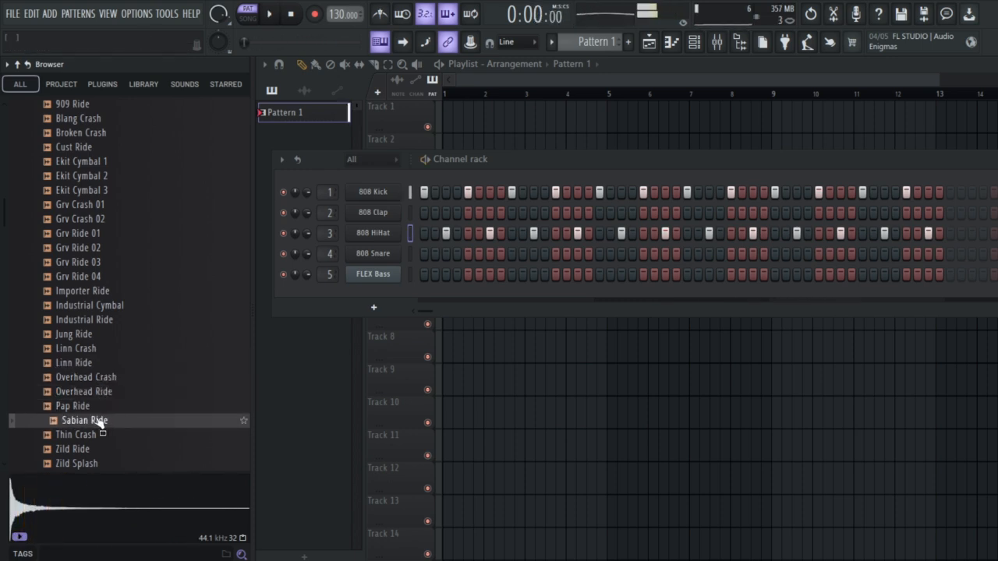
click(105, 448)
key(space)
scroll(109, 414, down, 5)
scroll(112, 404, down, 5)
scroll(117, 286, up, 7)
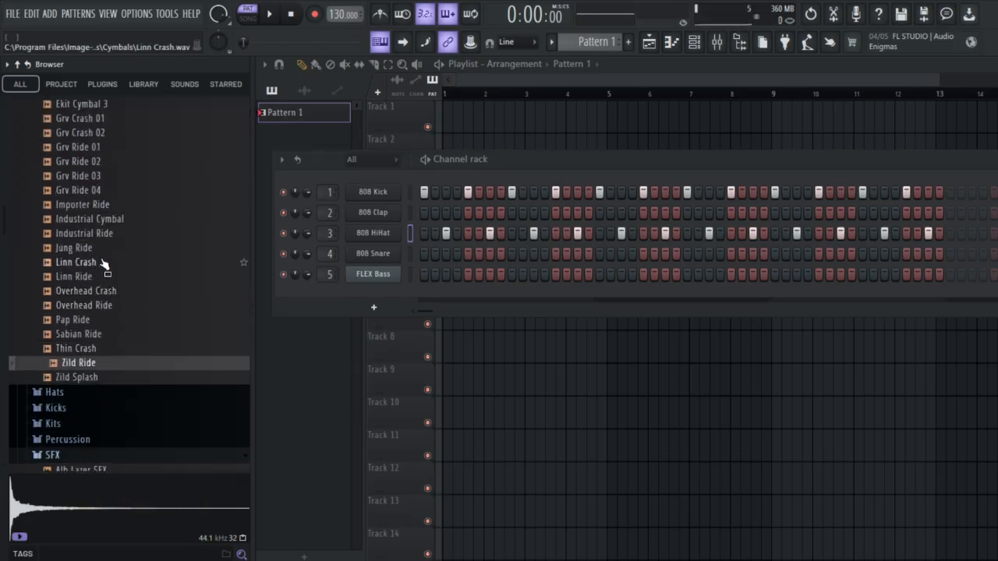
click(109, 175)
scroll(110, 218, up, 8)
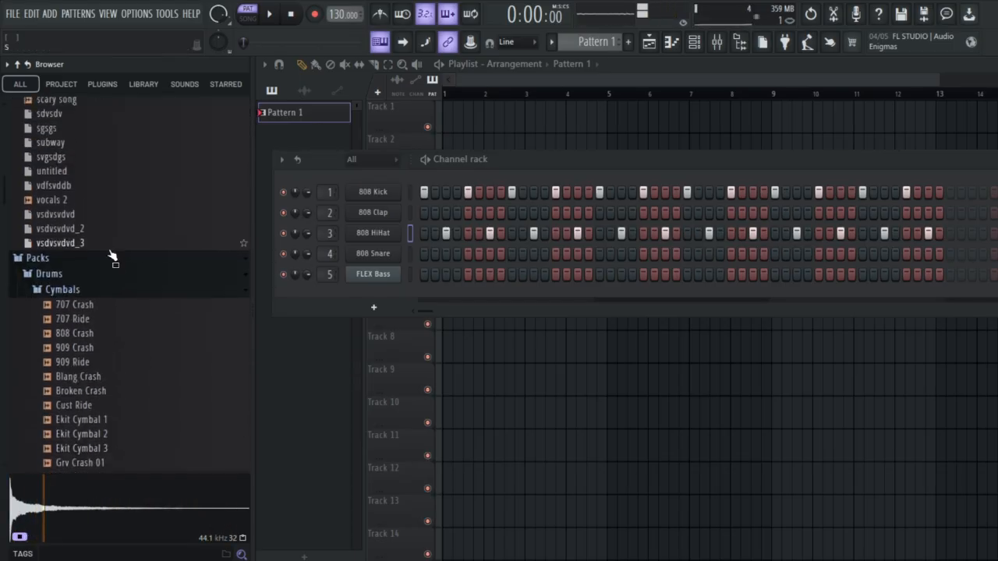
click(117, 348)
- Collapse the Cymbals and SFX folders in the drum packs and open the Snares folder
click(82, 293)
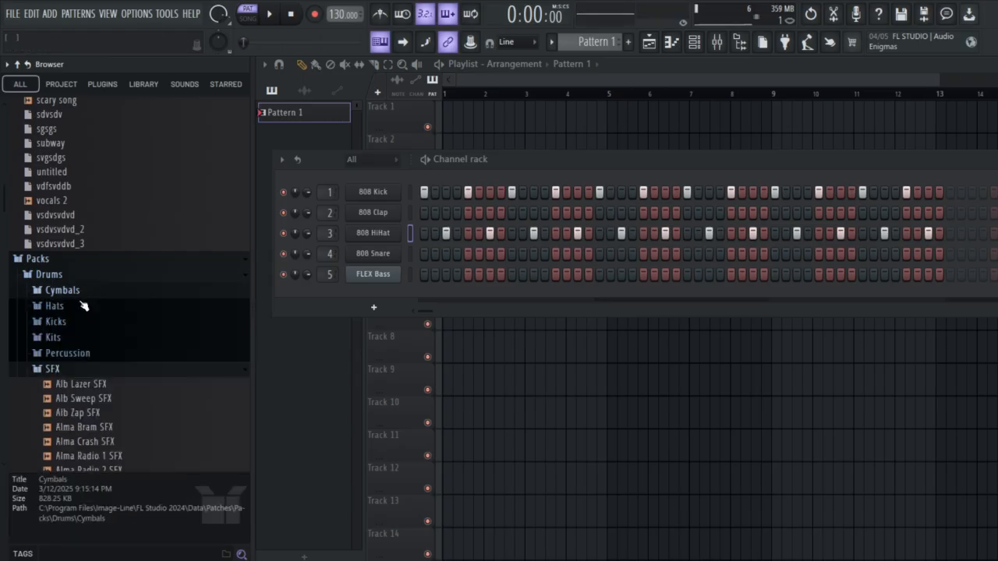
click(97, 375)
scroll(78, 319, down, 2)
- Audition rim, snare and snareclap samples in the Snares folder, from 909 Rim to the Grv Snareclap series
click(80, 367)
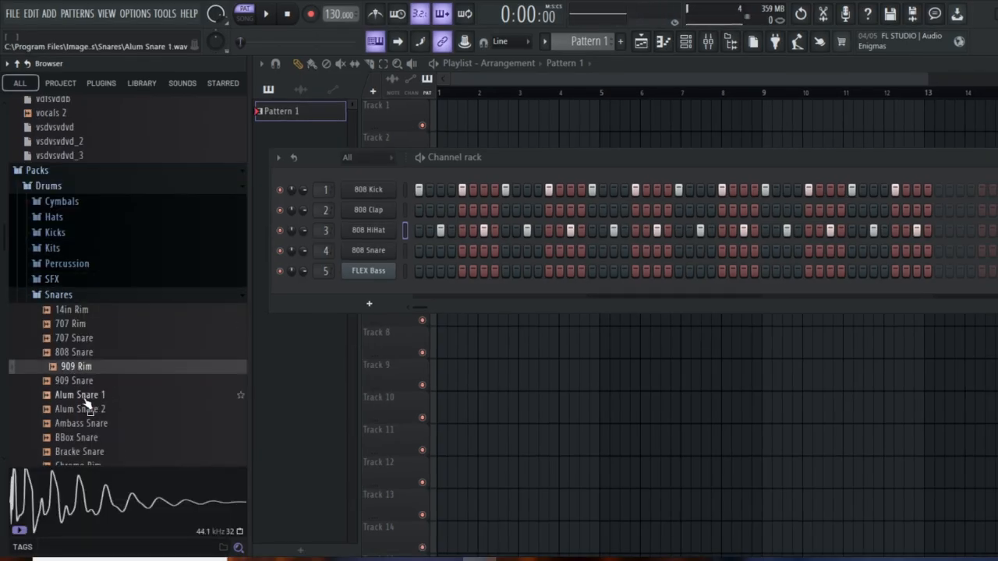
scroll(85, 382, down, 6)
click(86, 354)
click(86, 325)
click(86, 310)
click(87, 296)
click(94, 268)
scroll(108, 379, down, 4)
scroll(107, 380, down, 5)
click(86, 338)
click(100, 395)
click(86, 352)
click(102, 324)
- Audition Grv Snareclap 12 and load it onto the 808 Snare channel as its replacement sound
click(99, 352)
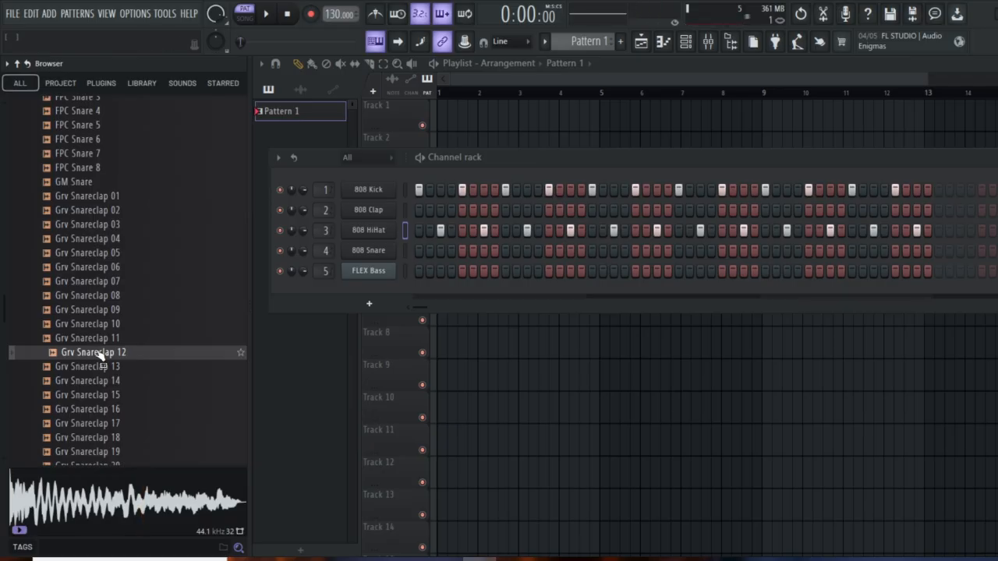
key(space)
drag(100, 352, 366, 250)
click(484, 252)
key(space)
click(527, 251)
click(570, 251)
click(614, 250)
click(657, 250)
click(701, 250)
click(743, 251)
click(790, 251)
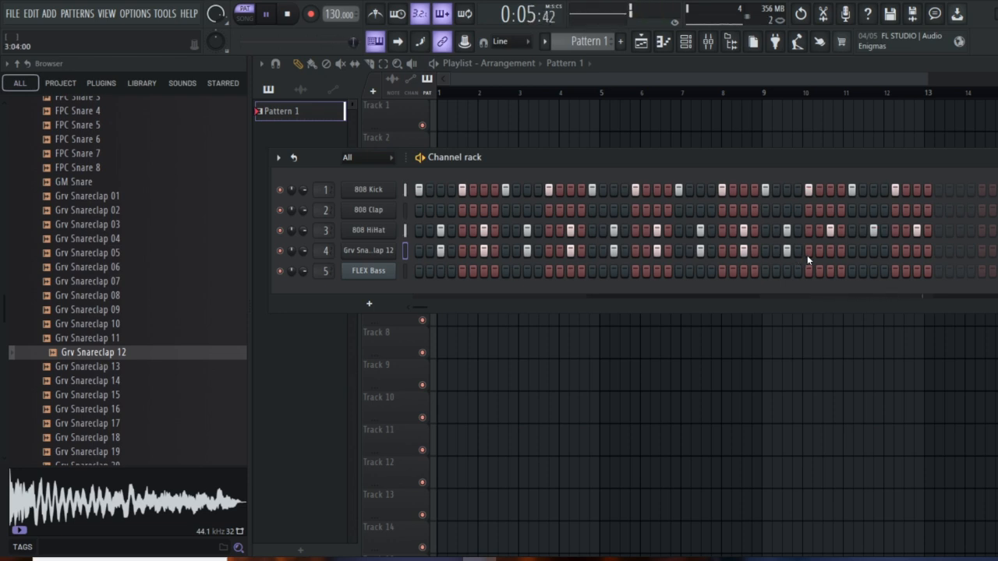
drag(753, 252, 364, 251)
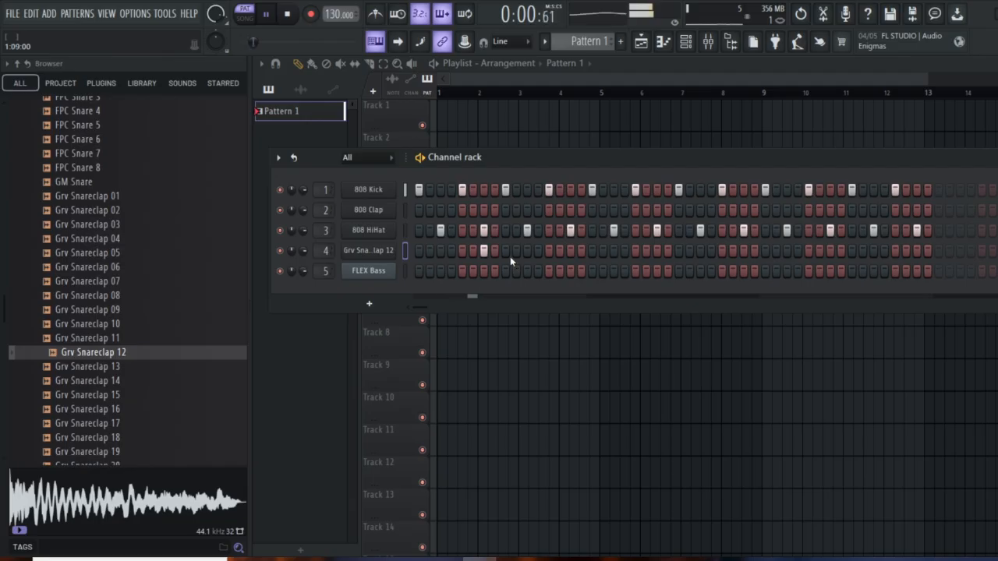
- Try Grv Snareclap 12 hits on every eighth step, at steps 15, 23, 31 and 39
click(570, 250)
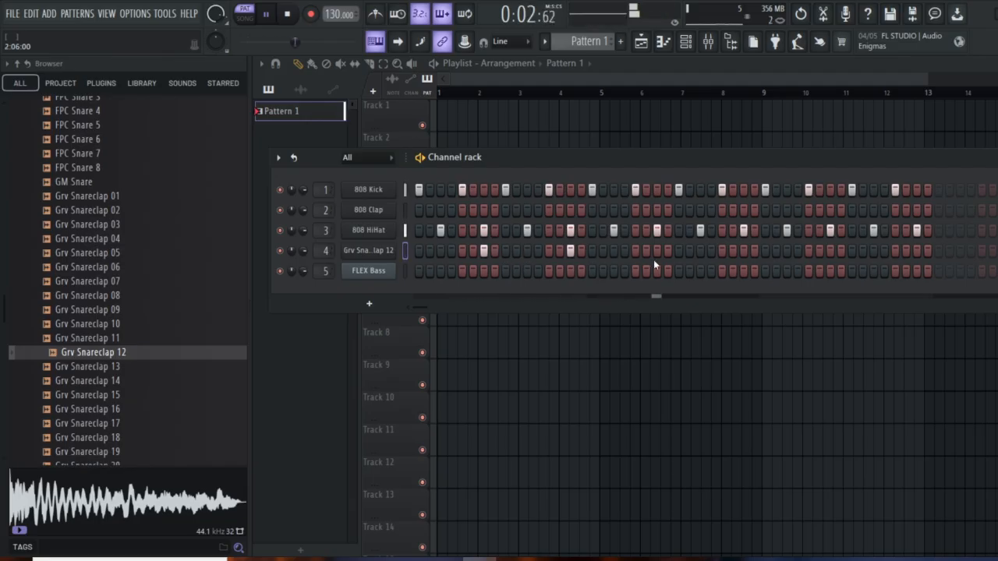
click(658, 250)
click(744, 250)
click(831, 250)
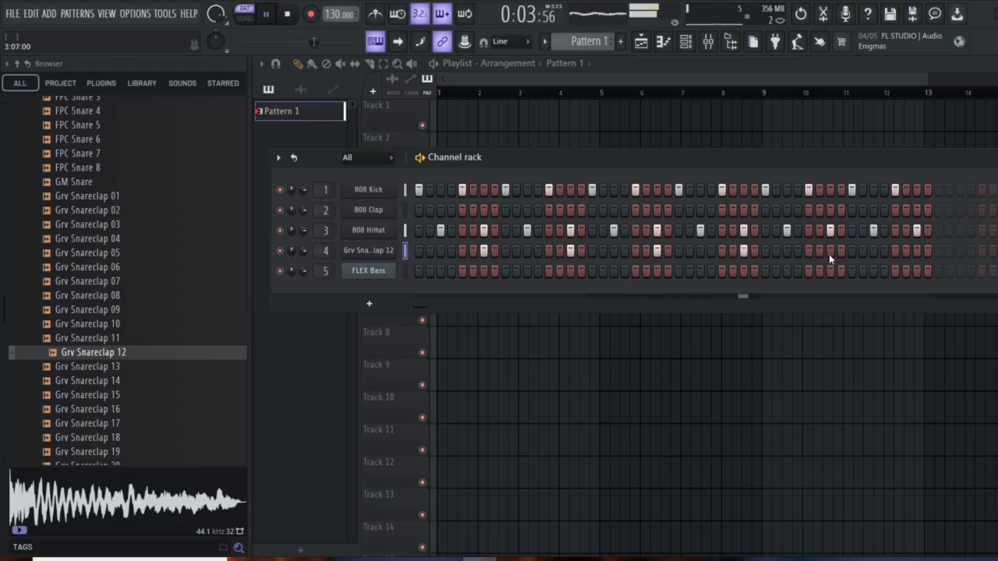
- Place Grv Snareclap 12 hits on steps 3, 11, 19 and 27 plus a denser fill across steps 33 to 48, and play the pattern
click(440, 250)
click(528, 251)
click(700, 251)
click(787, 250)
click(872, 250)
click(919, 251)
key(space)
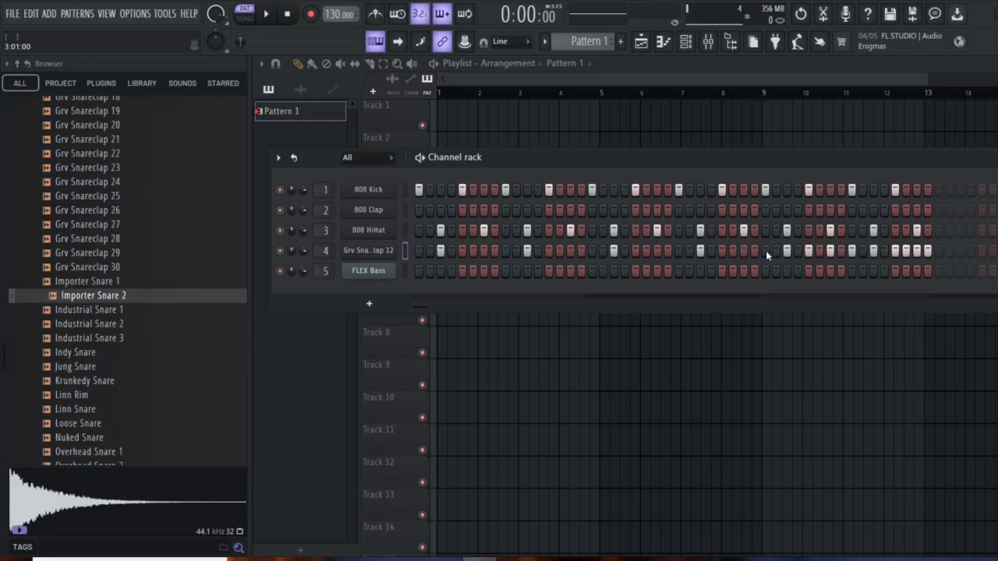
key(space)
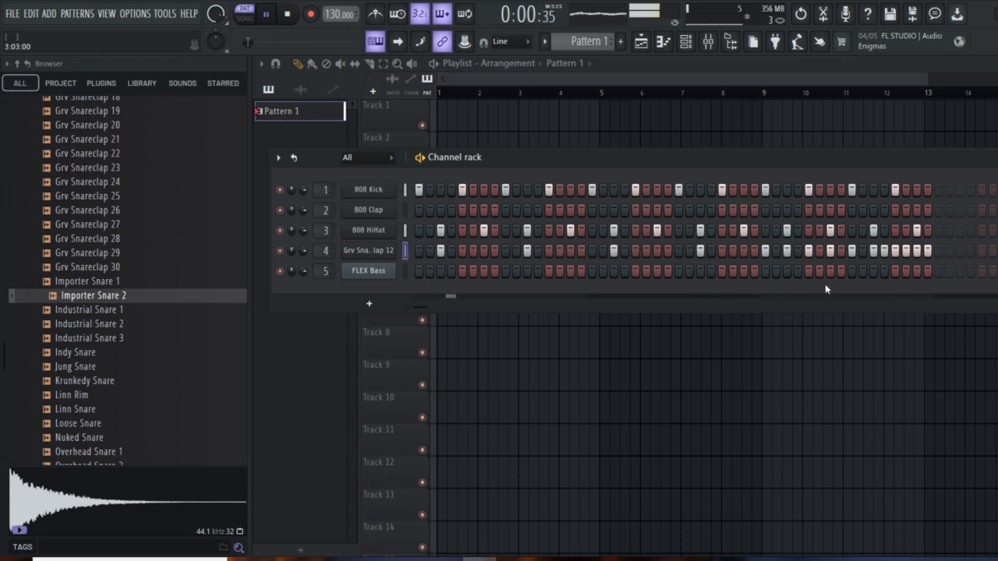
key(space)
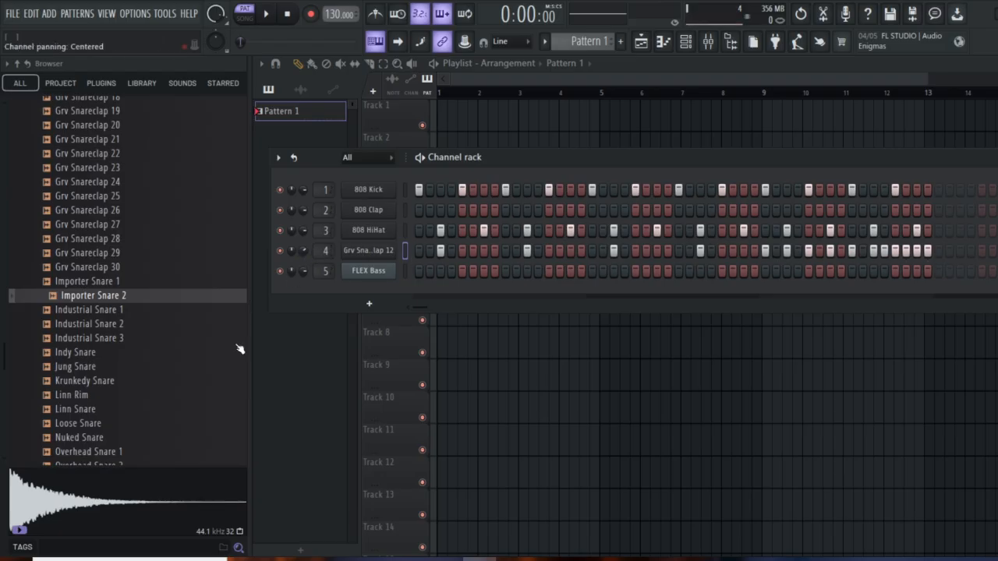
- Add the Nuked Snare sample as a new channel above 808 HiHat and place its hits on every eighth step from 7 through 47
click(66, 440)
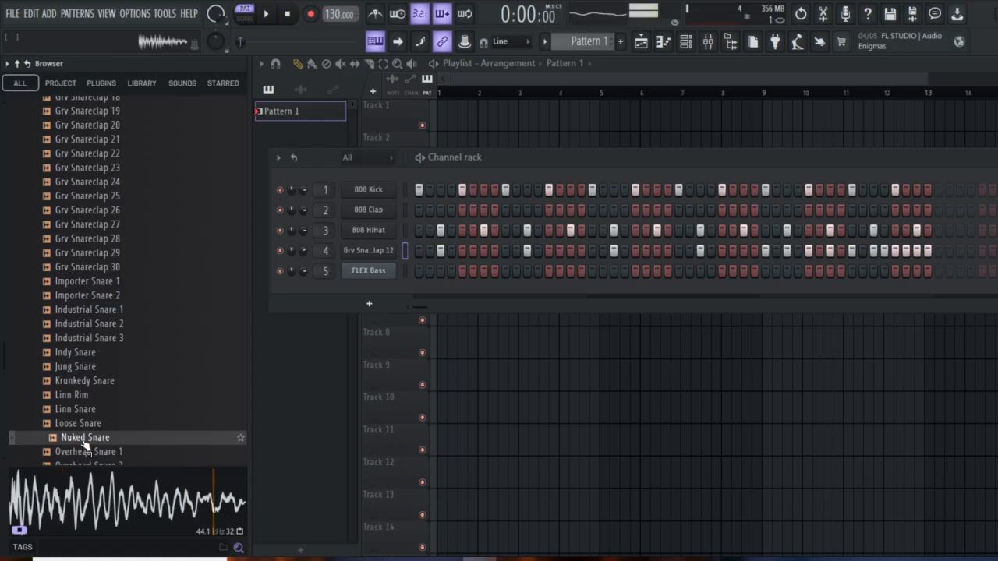
drag(85, 445, 403, 229)
click(484, 229)
key(space)
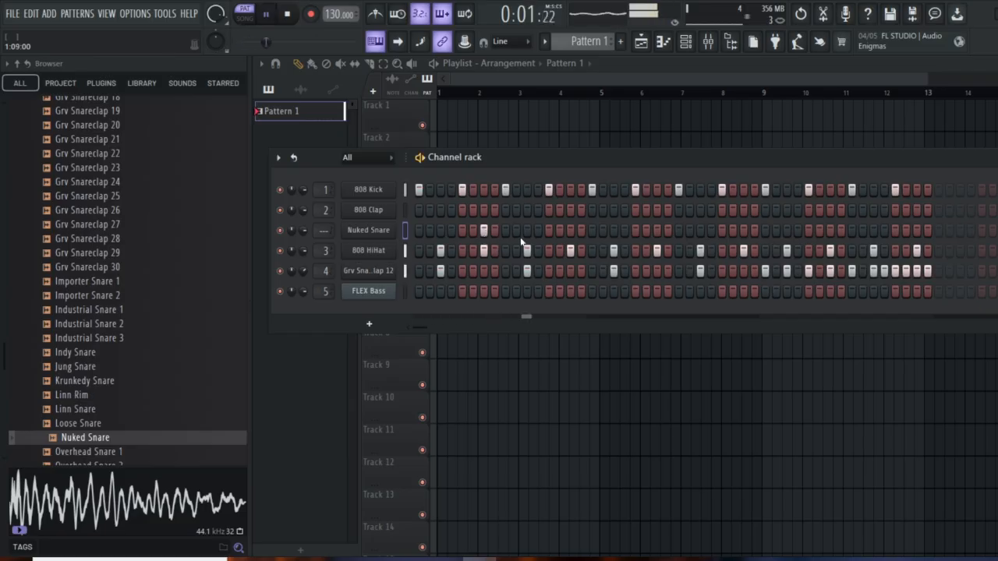
key(space)
click(570, 230)
click(656, 230)
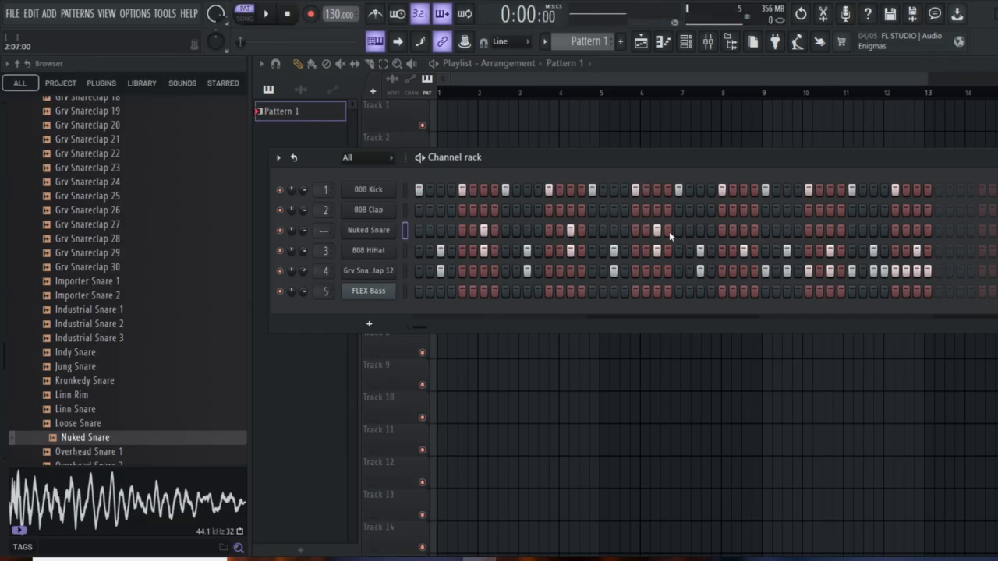
click(744, 233)
key(space)
click(831, 232)
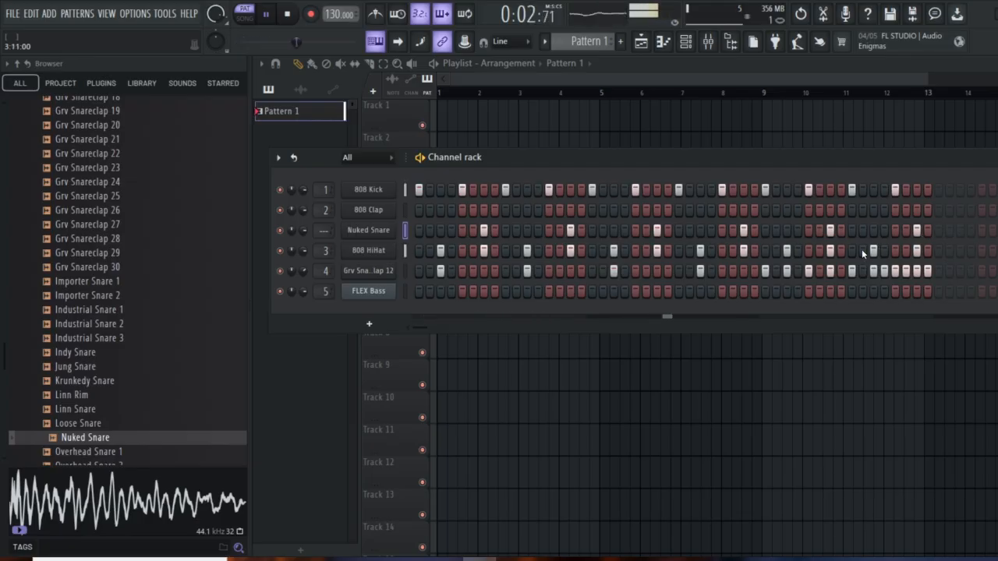
- Lower the Grv Snareclap 12 channel's volume to 52% (-12.0 dB) during playback and pause the pattern
drag(303, 271, 303, 312)
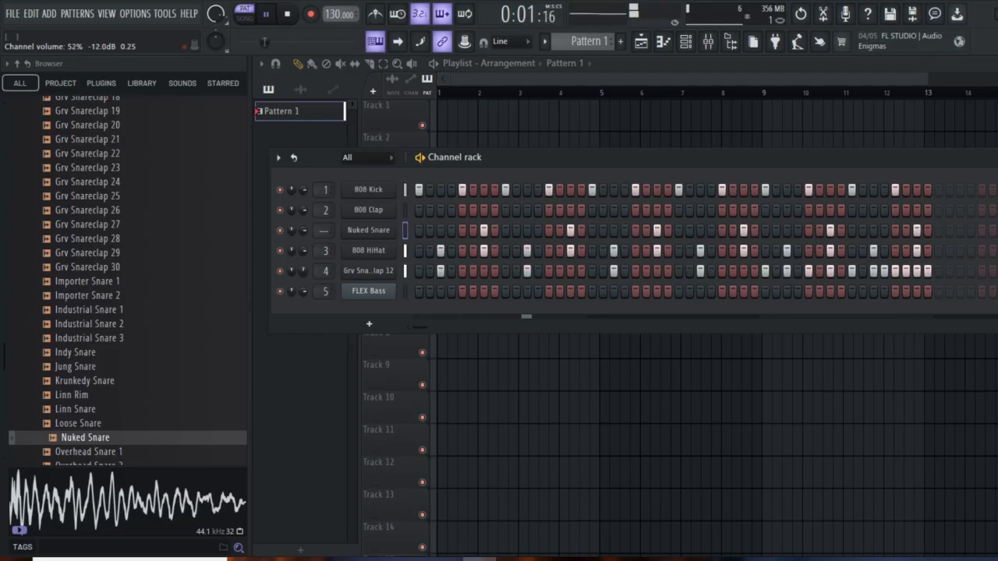
scroll(105, 413, down, 4)
click(266, 14)
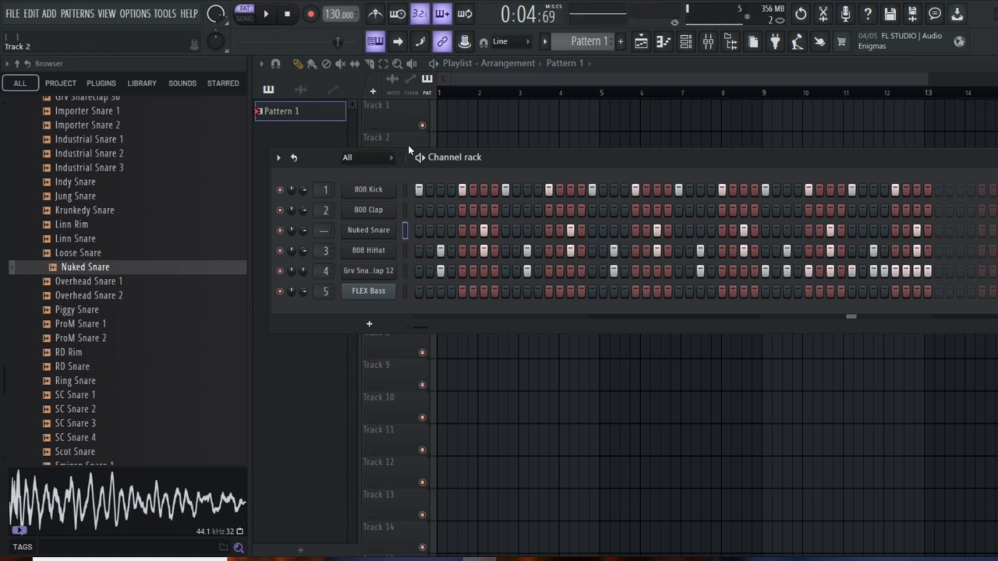
- Audition another sample near the end of the Snares folder, then collapse that folder and open the Kicks folder
scroll(117, 327, down, 4)
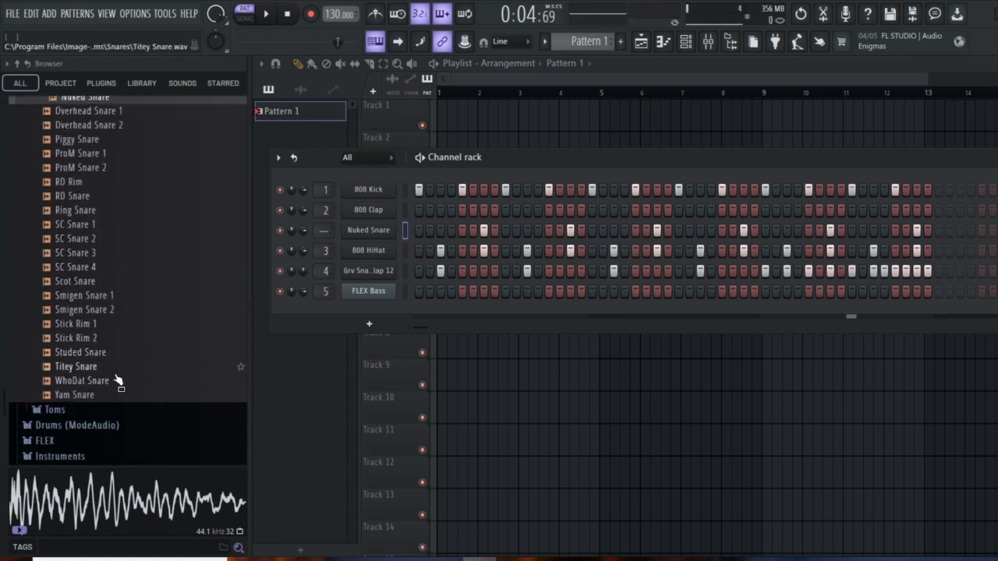
click(106, 374)
scroll(126, 401, down, 2)
scroll(121, 390, up, 20)
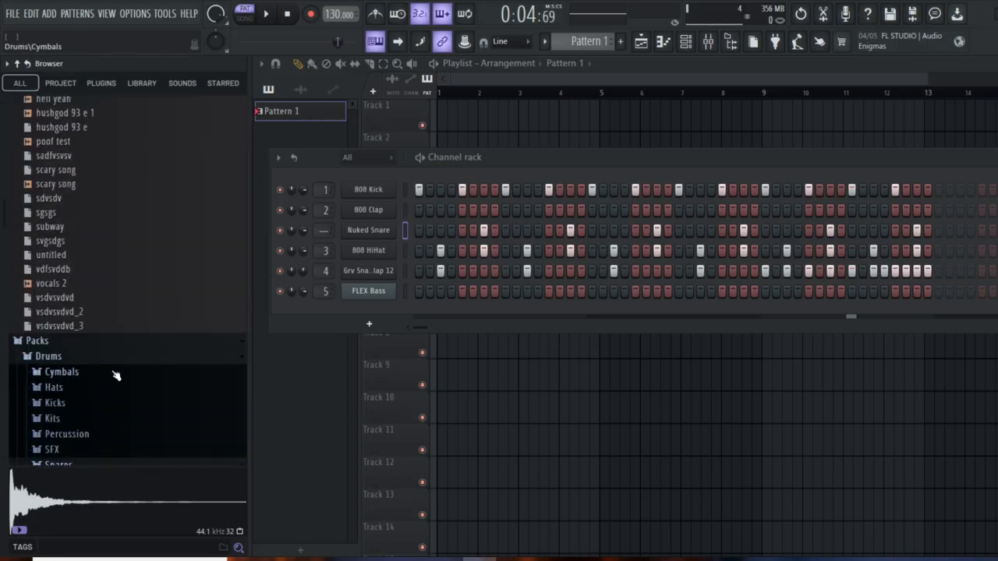
click(81, 384)
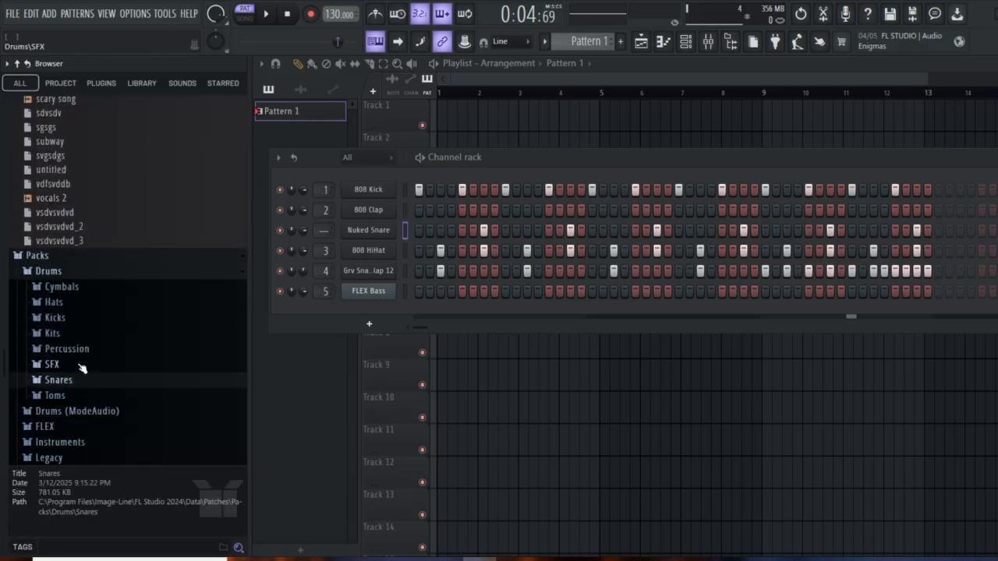
click(71, 322)
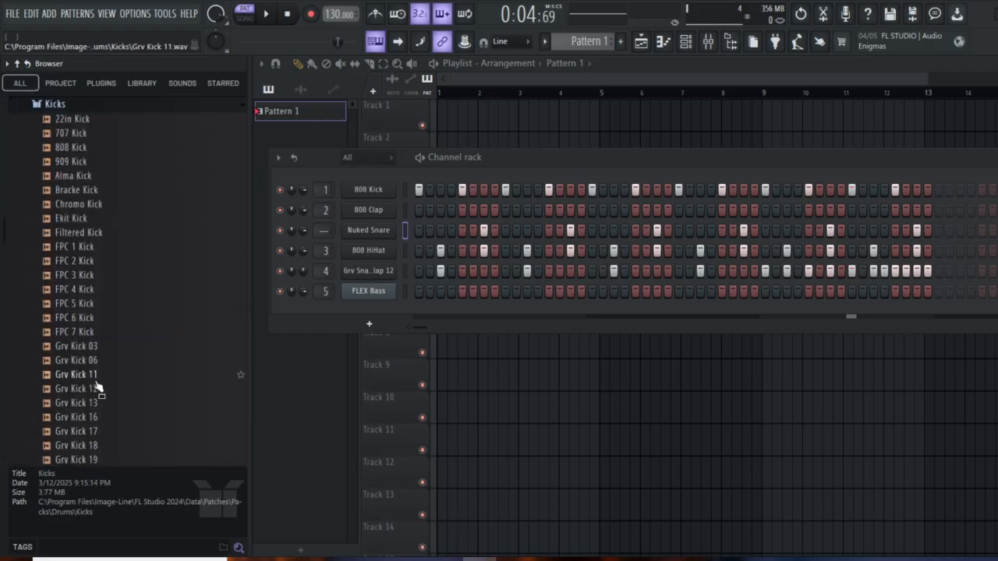
- Add the Filtered Kick sample as a new channel below 808 Kick and place its hits on steps 1 and 5
click(109, 232)
drag(109, 231, 358, 208)
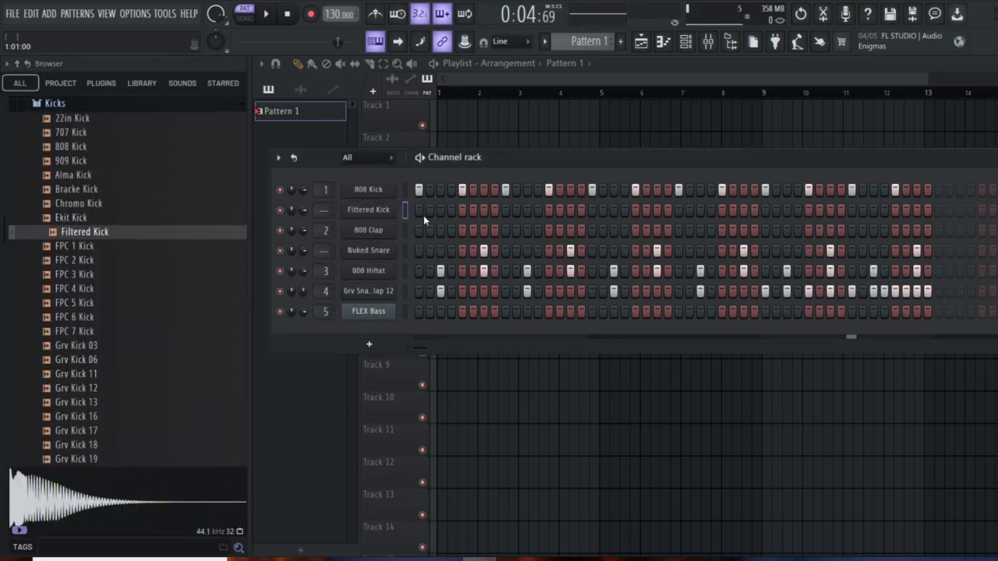
key(space)
click(462, 209)
key(space)
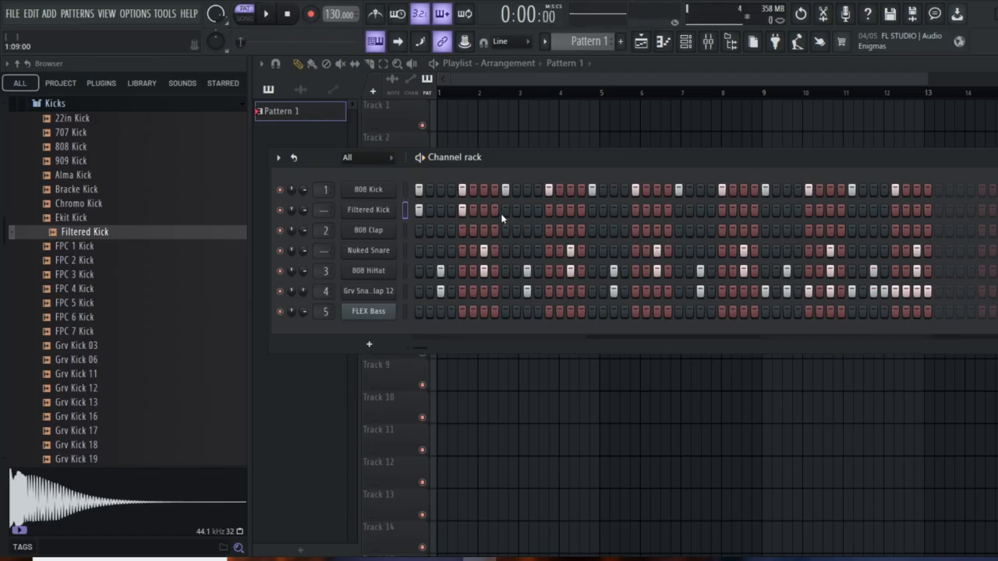
- Place Filtered Kick hits on every fourth step from 9 through 45 while the pattern plays
key(space)
click(549, 210)
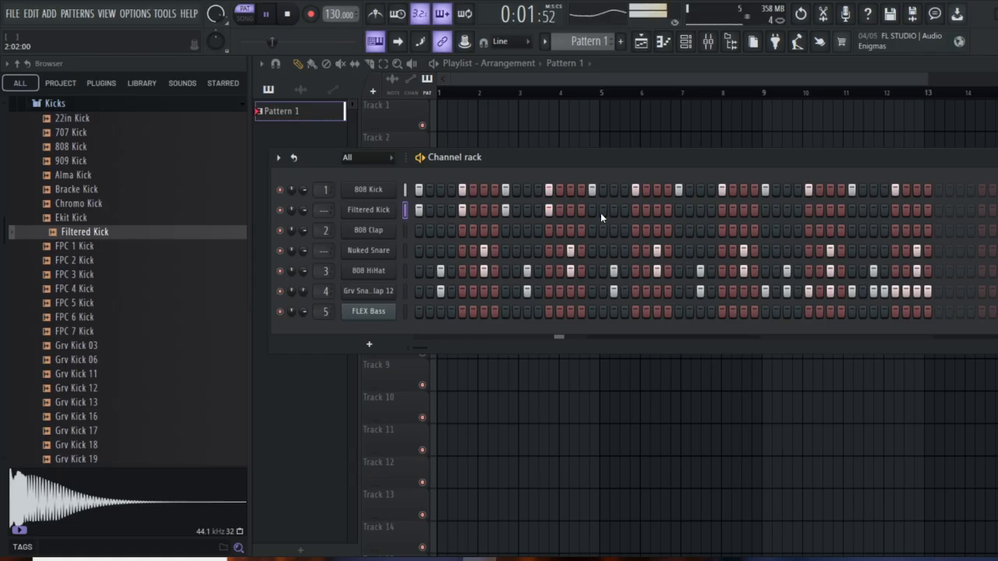
click(636, 210)
click(679, 209)
click(723, 210)
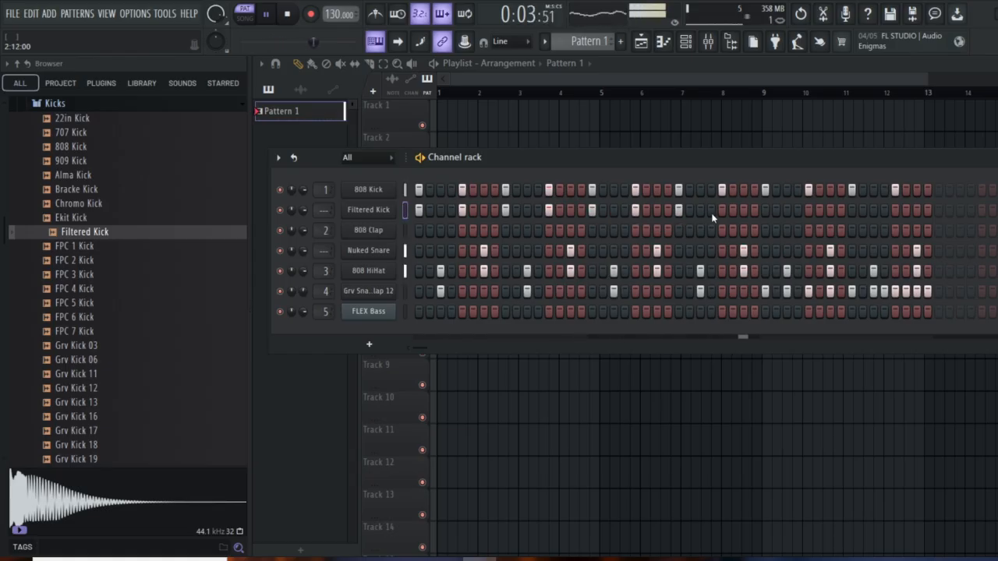
click(764, 211)
click(809, 210)
click(852, 210)
click(895, 210)
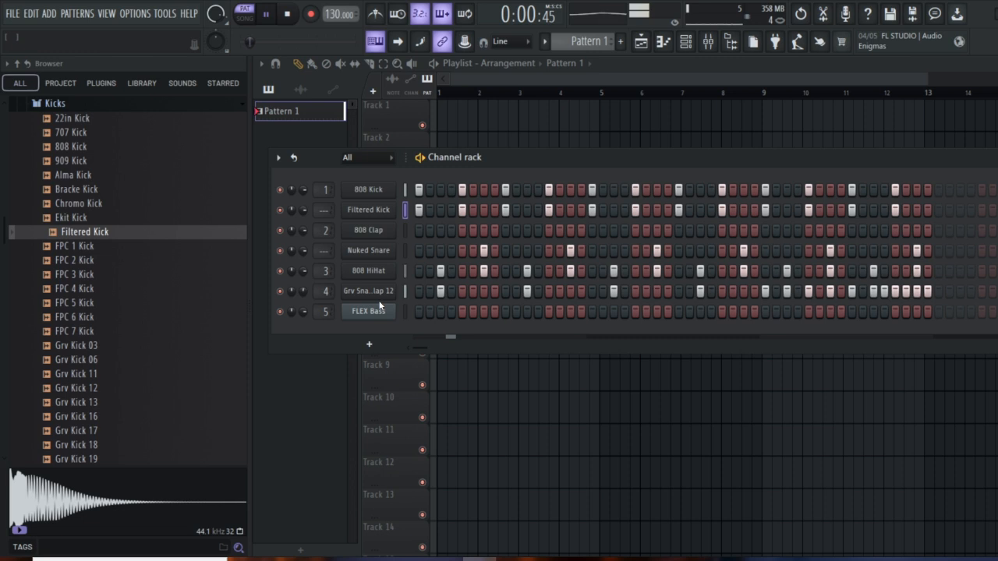
- Turn the Grv Snareclap 12 channel's volume down further during playback and pause the pattern
drag(305, 291, 305, 300)
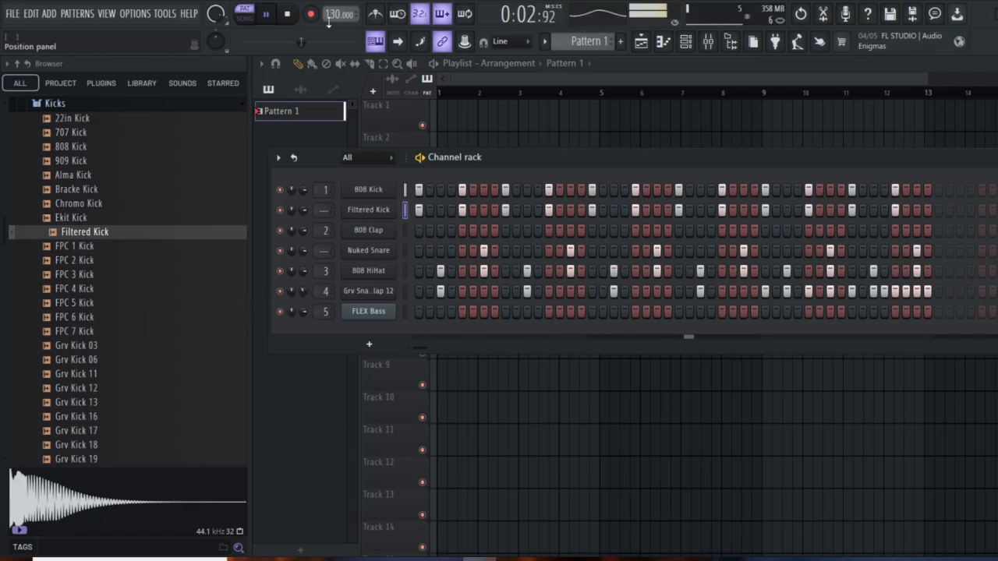
click(270, 17)
- Add the 808 Kick sample as a second kick channel at the top of the rack and route it to mixer track 7
scroll(129, 166, up, 4)
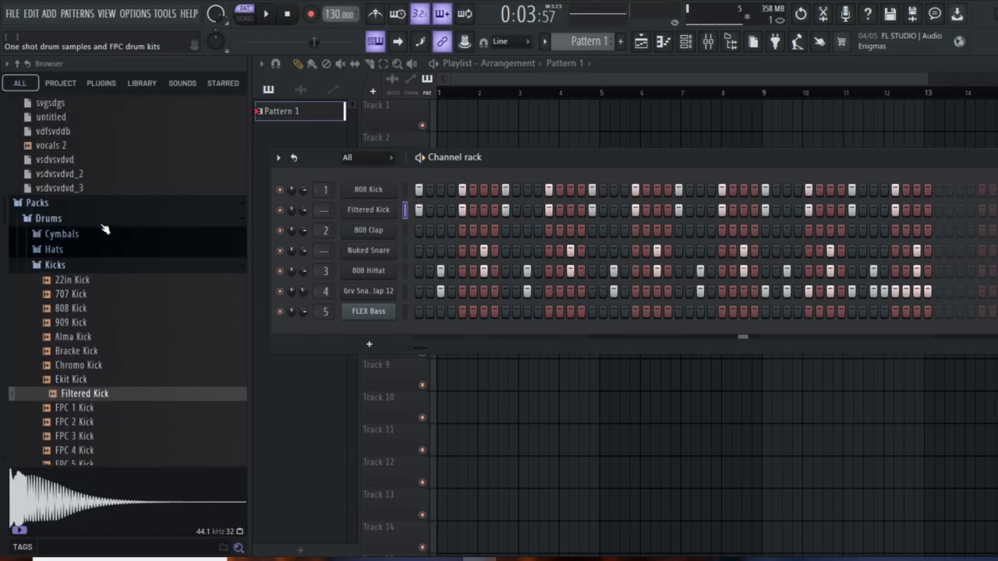
click(81, 320)
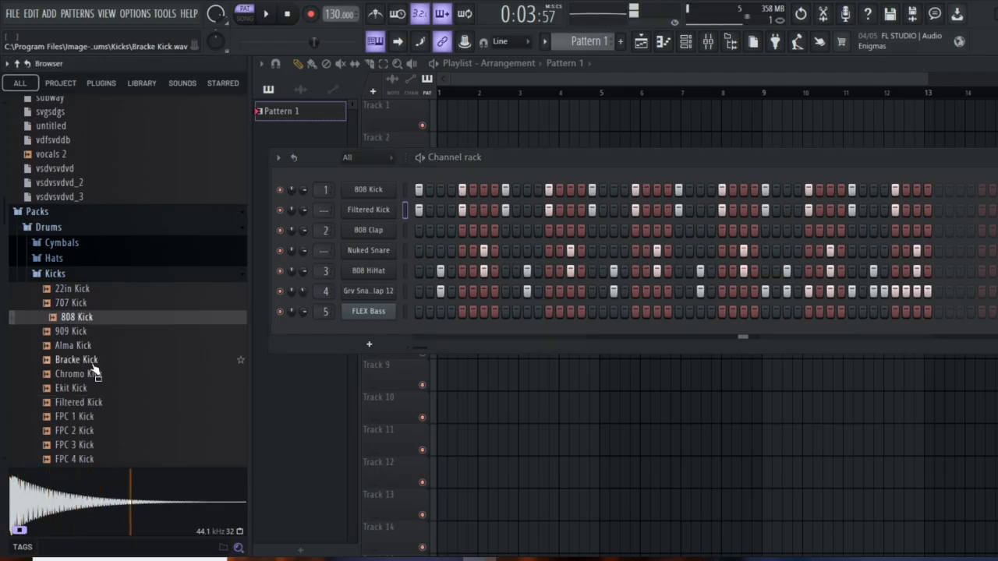
drag(87, 327, 376, 187)
click(378, 190)
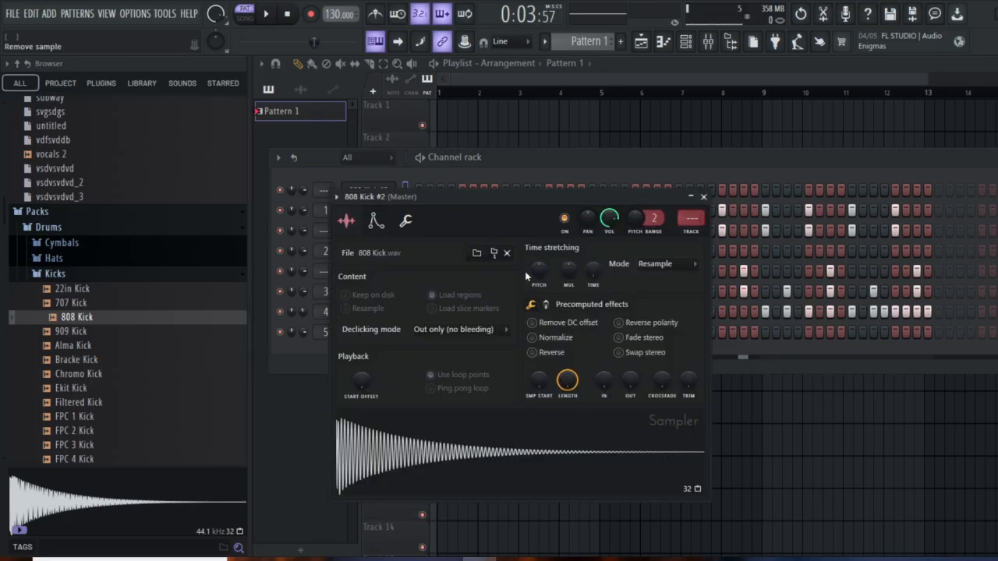
drag(691, 220, 690, 205)
click(703, 199)
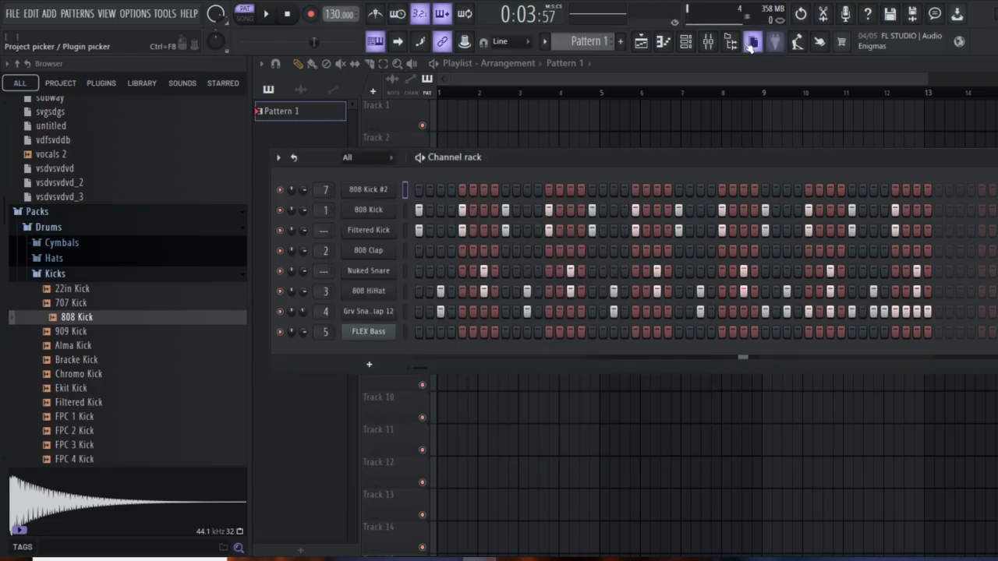
- Load Fruity Parametric EQ 2 in the first effect slot of Insert 7 and boost band 2 in the bass range
click(708, 42)
click(808, 248)
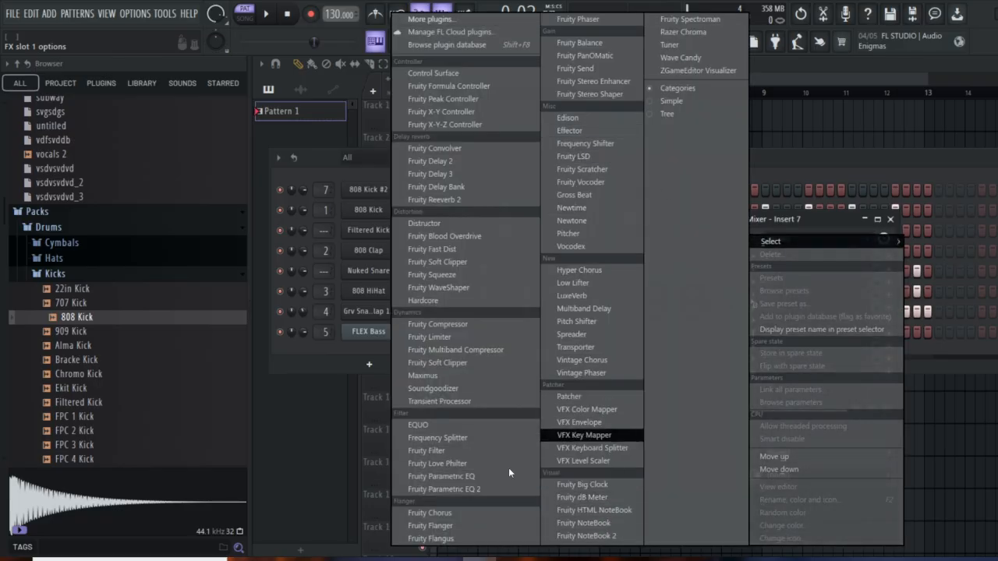
click(425, 489)
drag(360, 241, 360, 178)
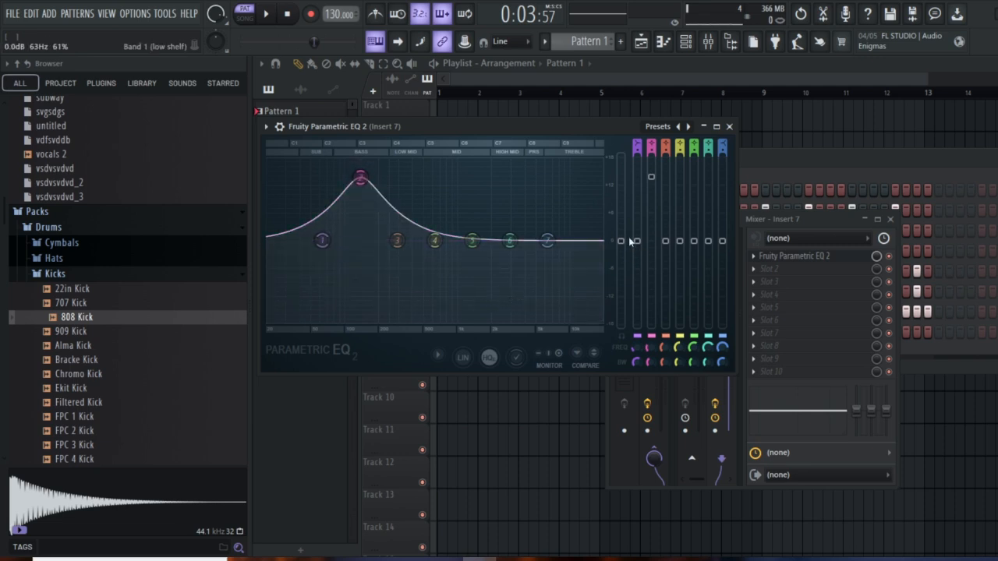
- Audition 808 Kick #2 through the EQ, pulling band 1 fully down and shifting band 2 lower in frequency at maximum gain
key(F6)
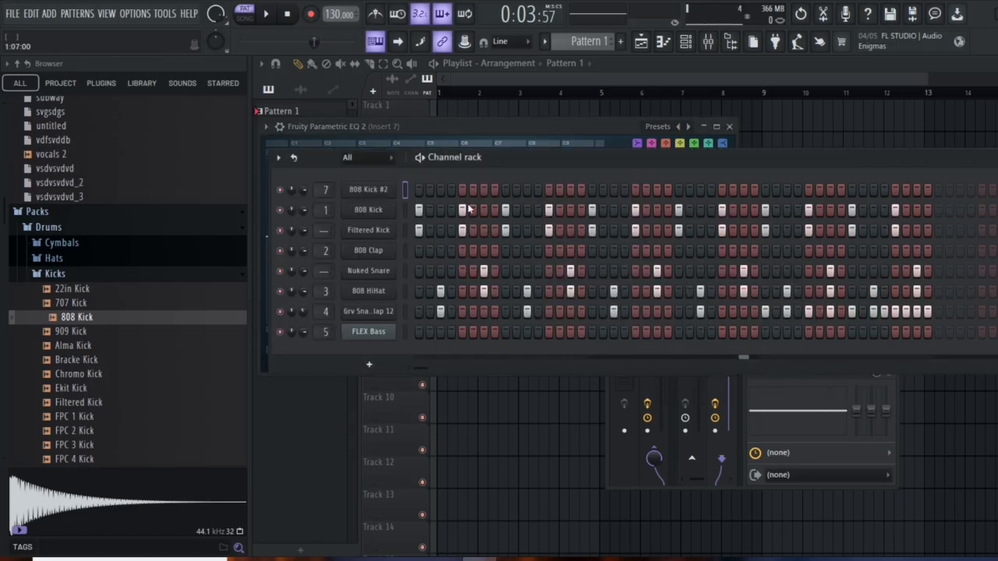
click(380, 193)
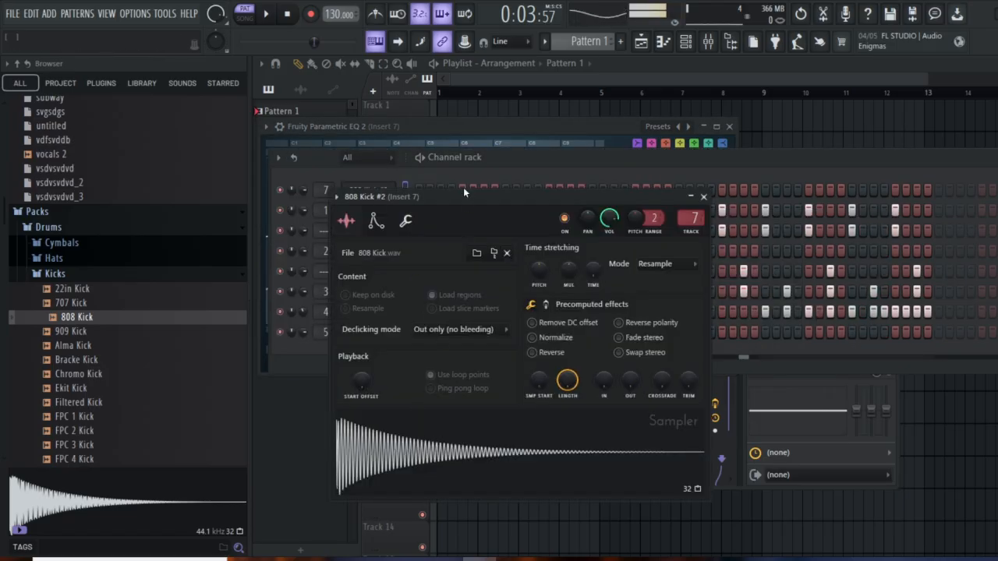
click(461, 135)
click(468, 480)
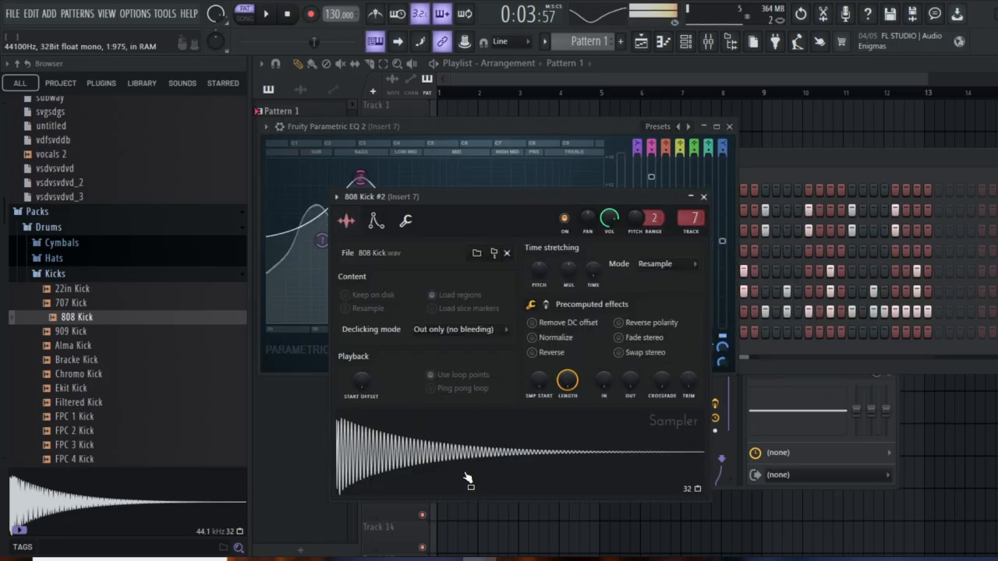
drag(587, 202, 880, 185)
drag(323, 240, 328, 319)
drag(360, 178, 348, 163)
click(747, 442)
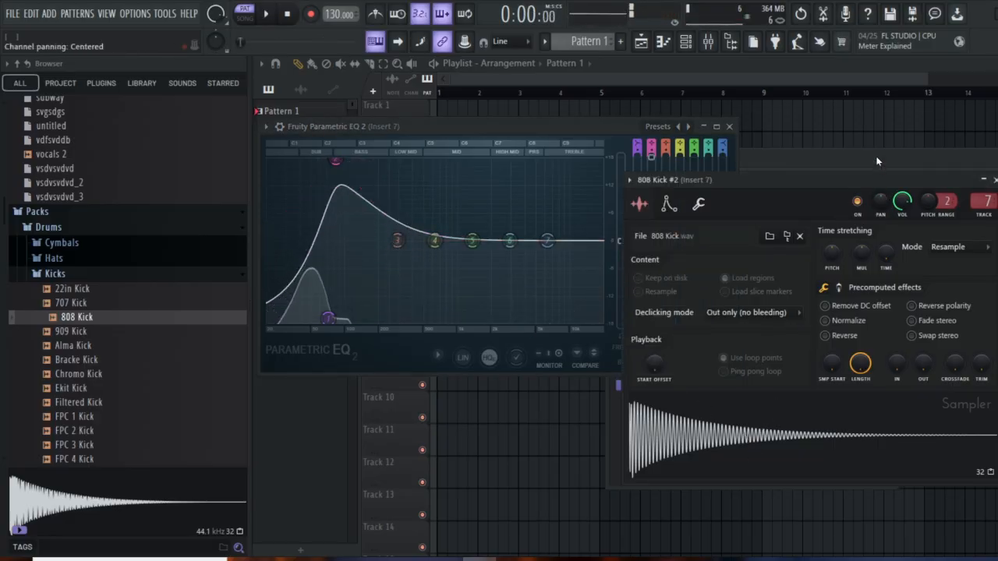
- Load Distructor in the second effect slot of Insert 7
key(F6)
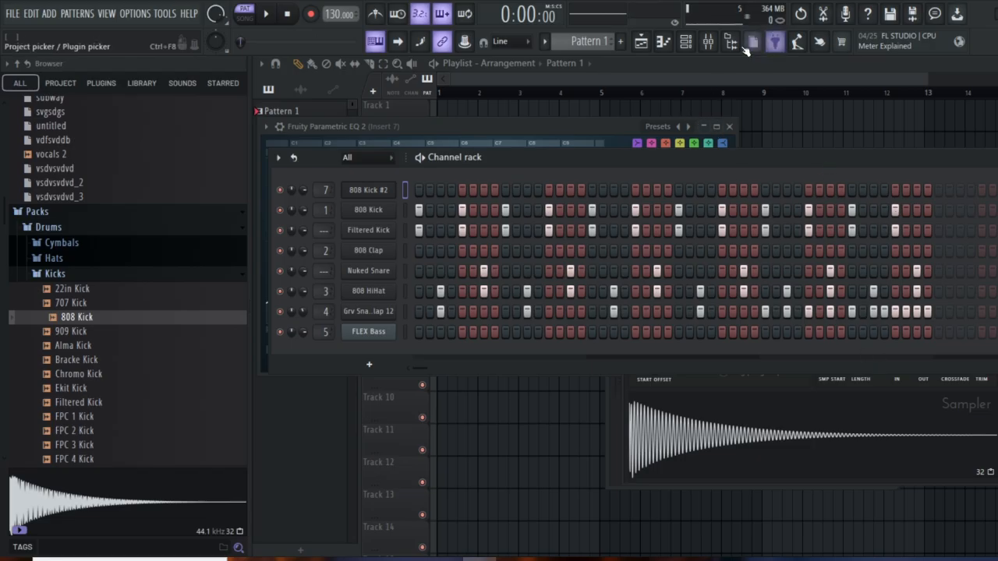
click(708, 41)
right_click(783, 279)
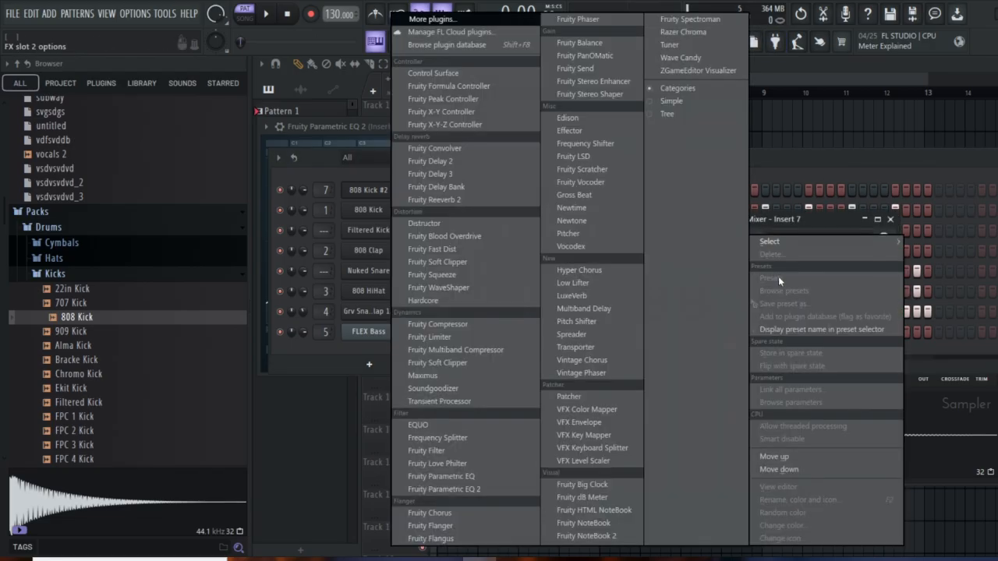
mouse_move(772, 242)
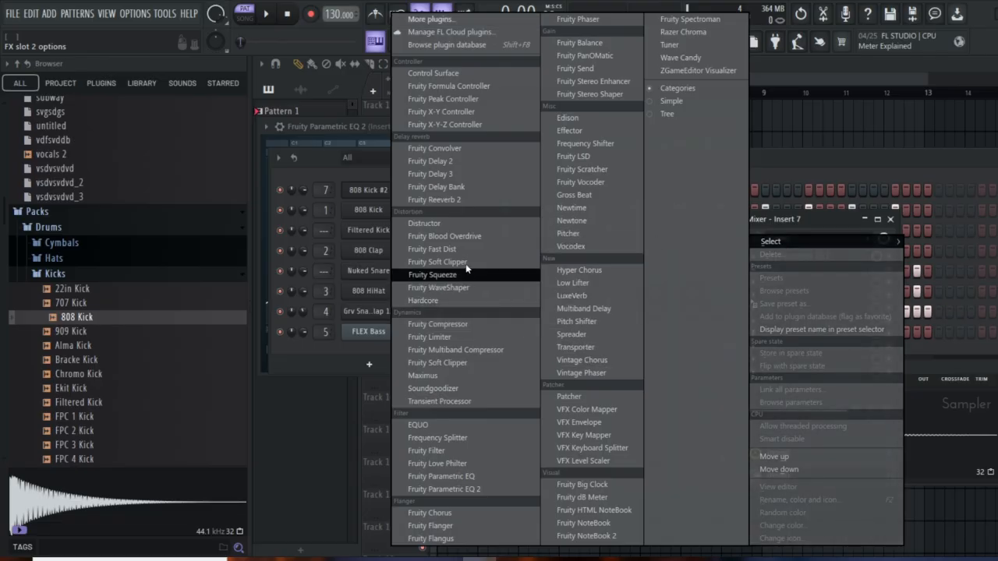
click(460, 225)
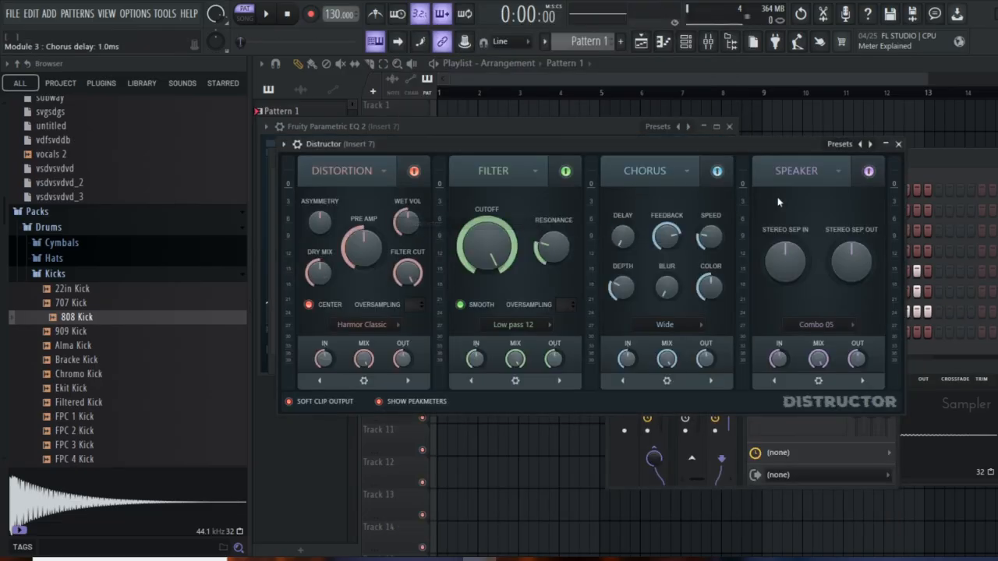
- Step back through the Distructor presets to the Comb filter, Blood overdrive, Metal speaker and Wide chorus setup, and audition the kick
click(861, 145)
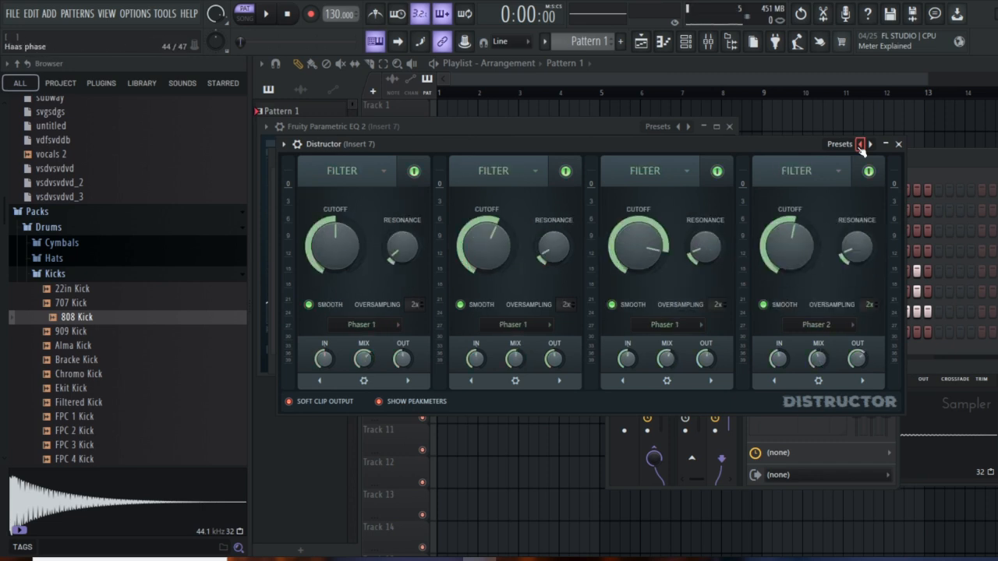
click(861, 145)
click(861, 146)
click(861, 145)
click(861, 145)
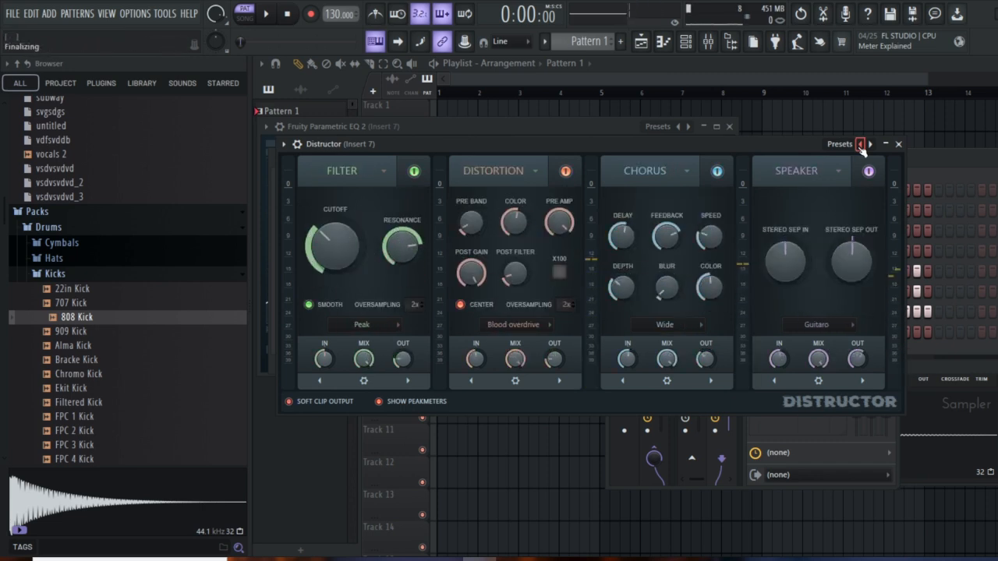
click(861, 145)
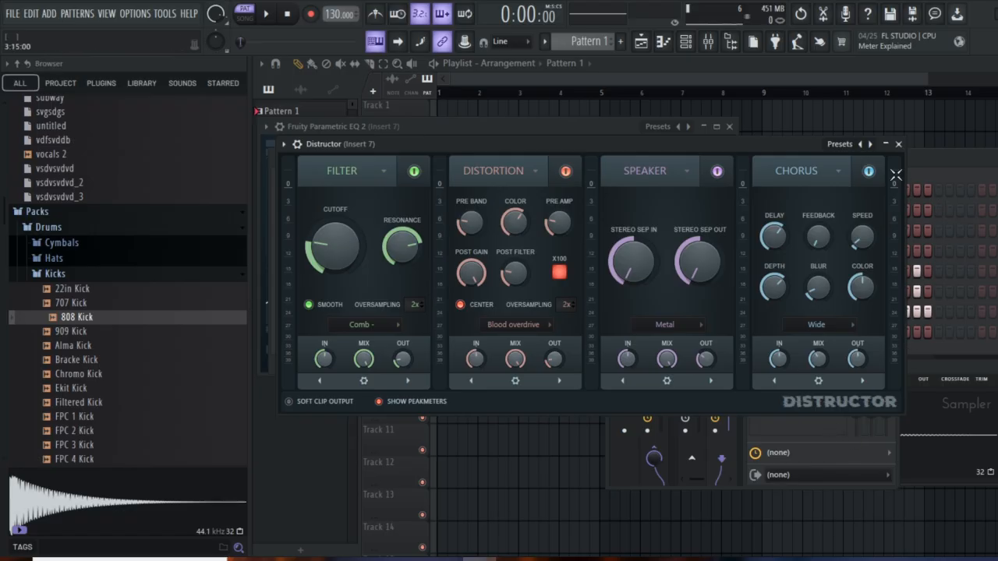
click(950, 440)
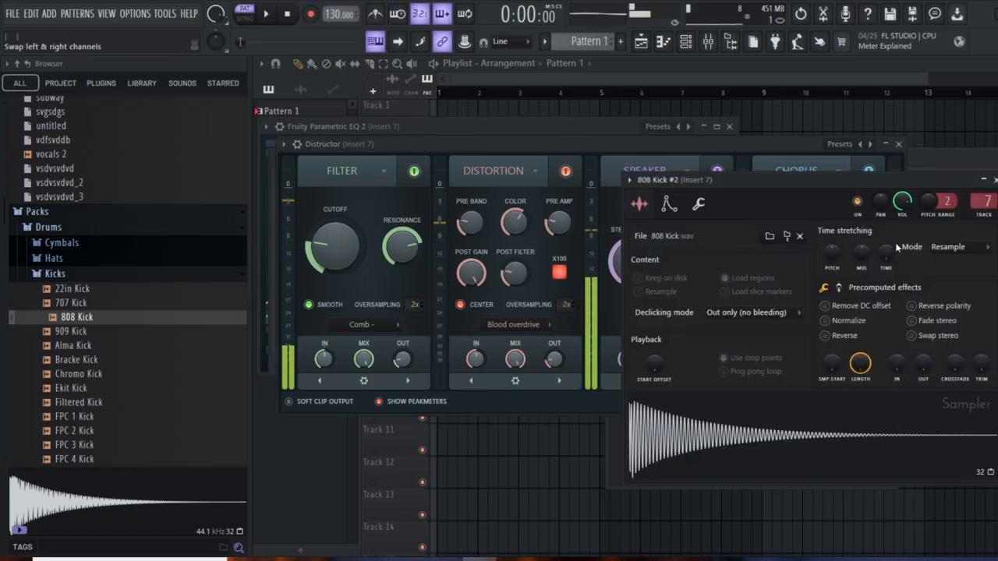
- Load Fruity Reeverb 2 in the third effect slot of Insert 7 and step back several presets
click(708, 41)
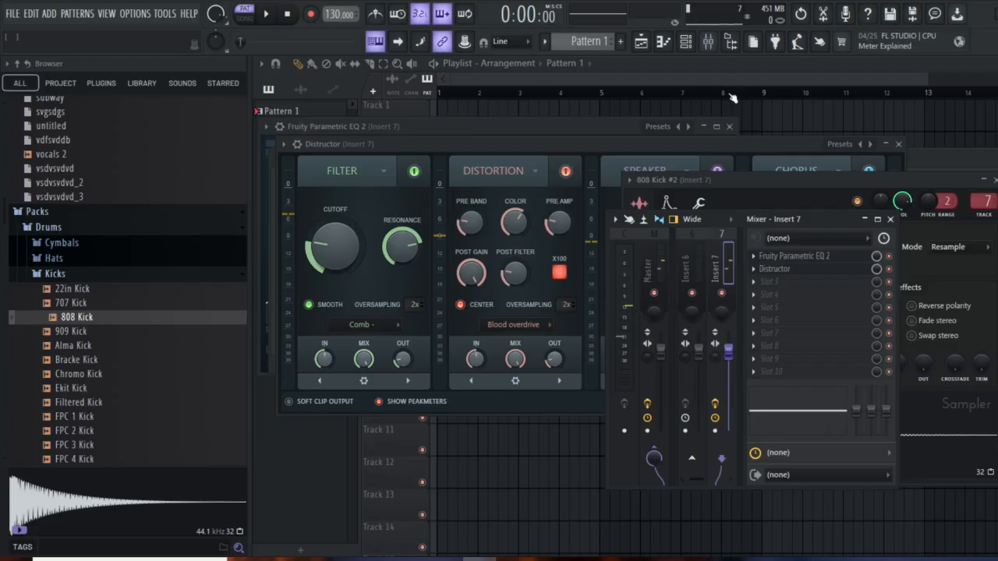
click(794, 294)
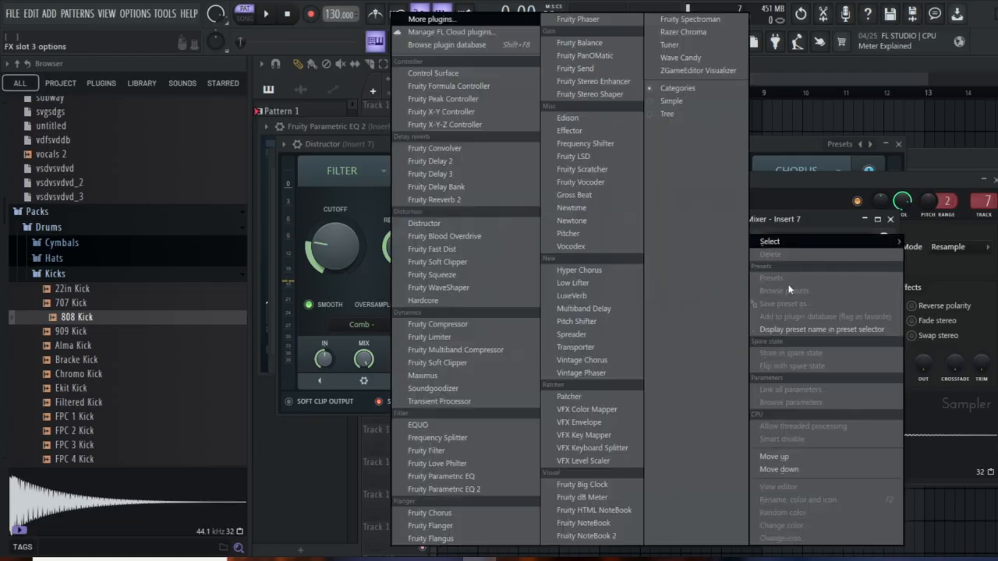
click(444, 199)
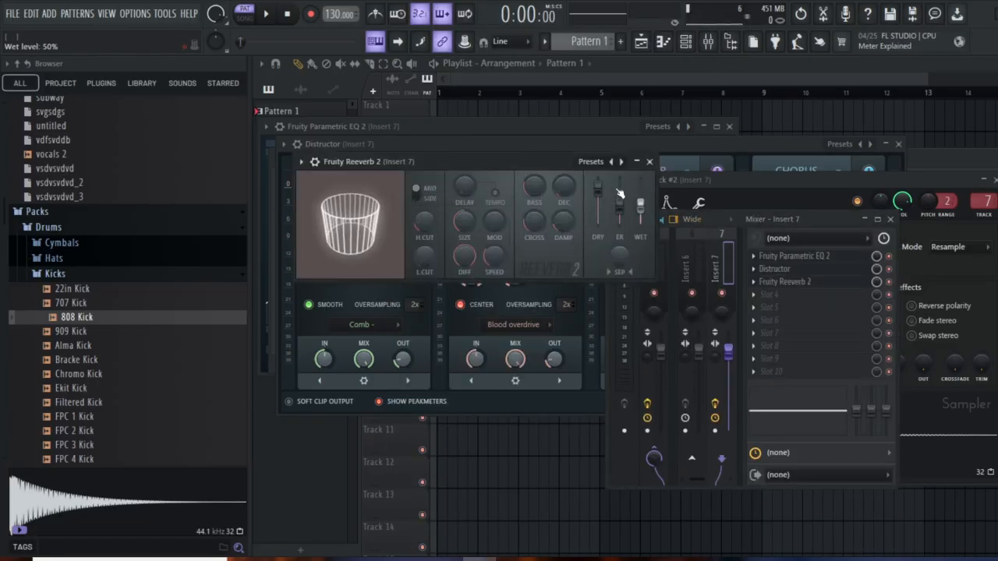
click(611, 164)
click(611, 164)
click(611, 164)
click(612, 164)
click(612, 164)
click(611, 165)
click(611, 164)
- Load Hardcore in the fourth effect slot of Insert 7 and switch it to the Ballad Clean FG preset
click(780, 295)
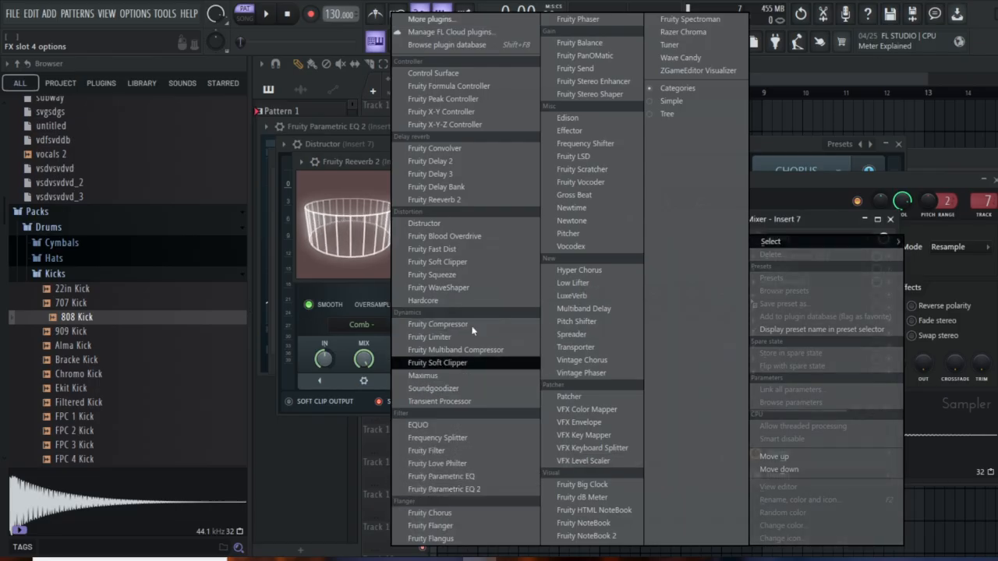
click(472, 301)
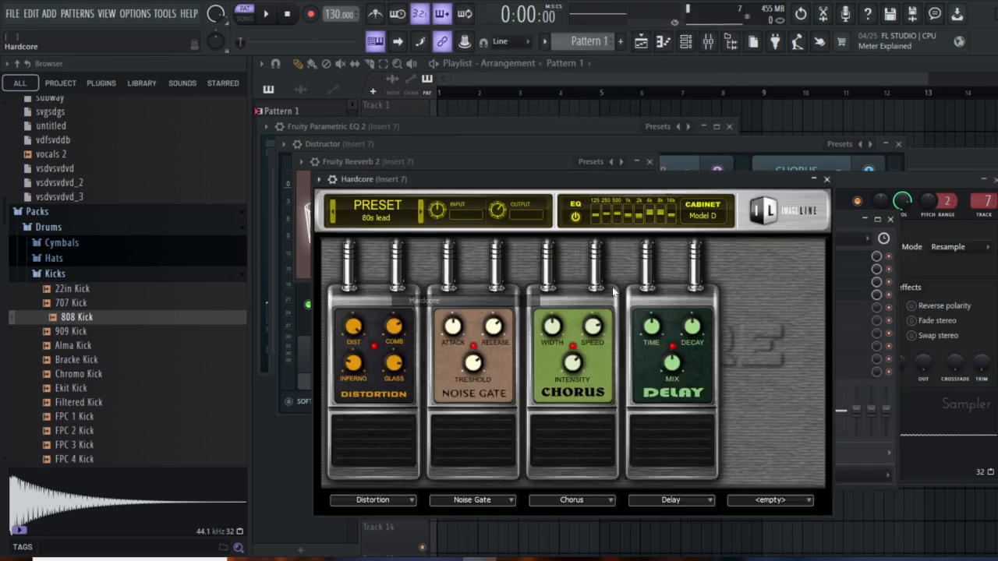
click(421, 217)
click(421, 217)
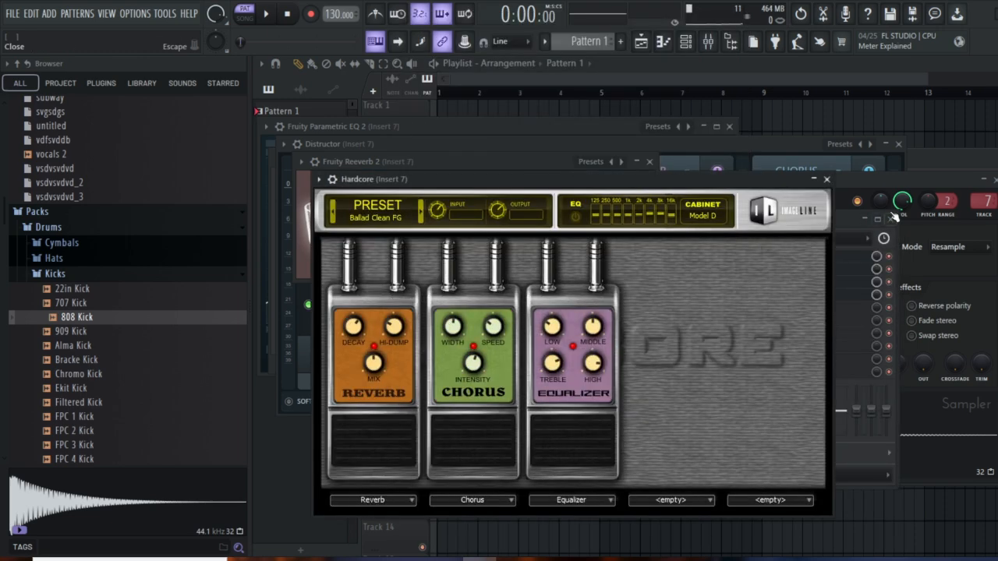
- Review the Distructor and Parametric EQ 2 settings while auditioning 808 Kick #2 through the effect chain
click(473, 145)
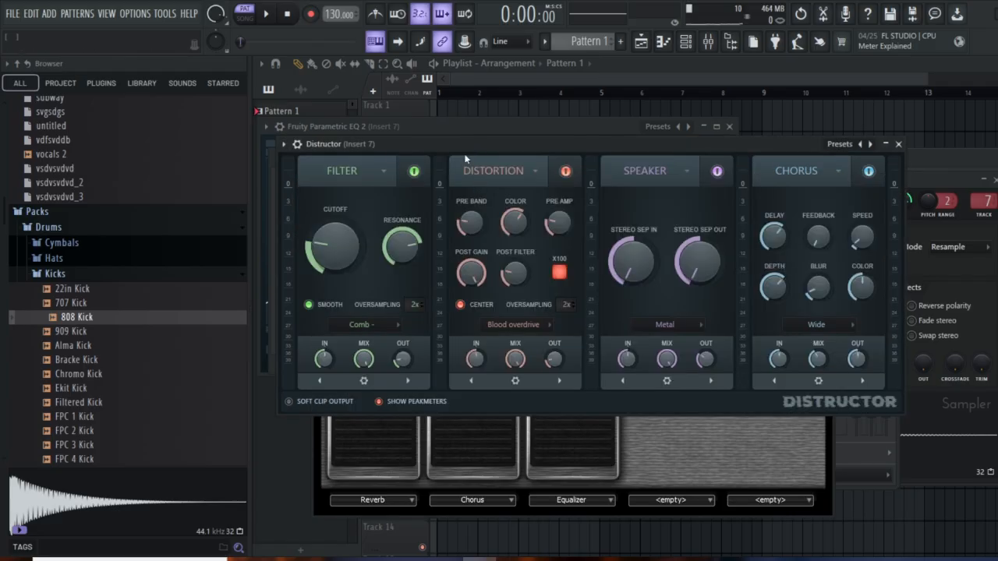
click(475, 126)
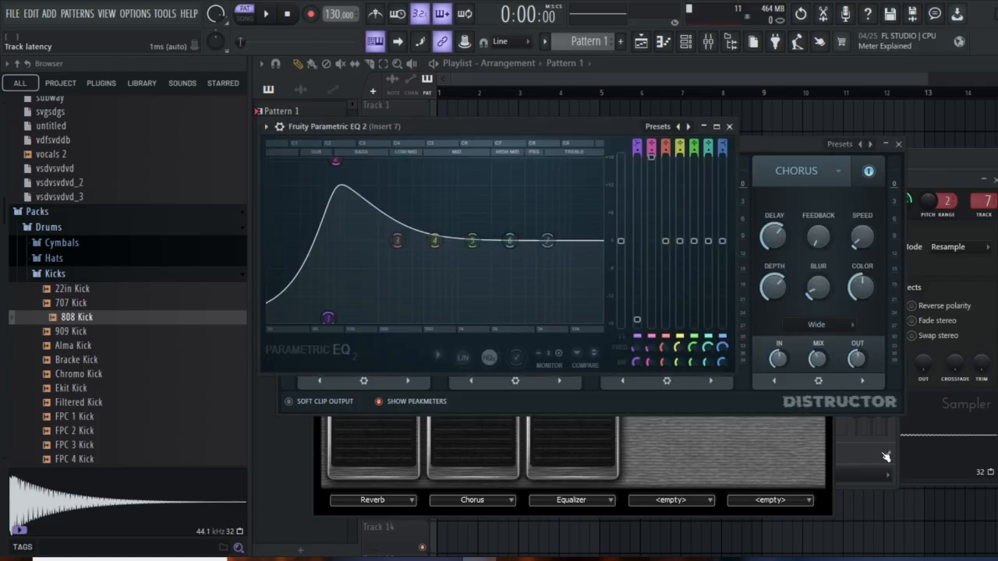
click(839, 455)
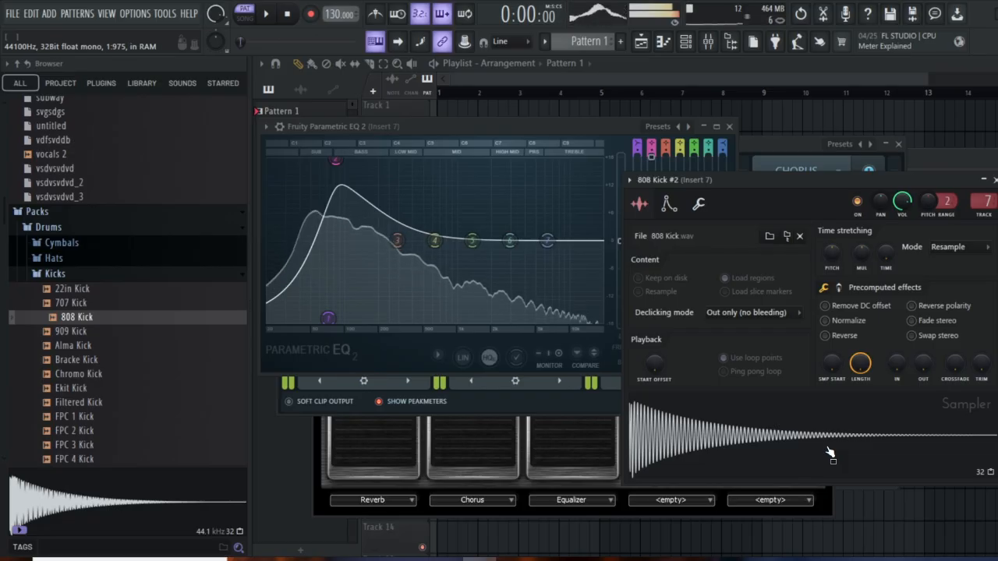
click(798, 144)
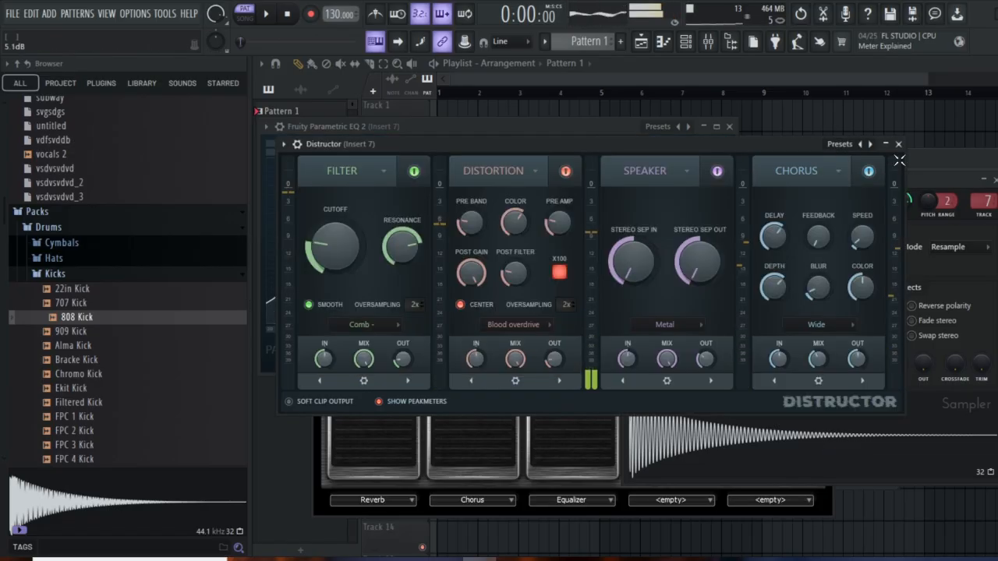
key(F6)
click(762, 425)
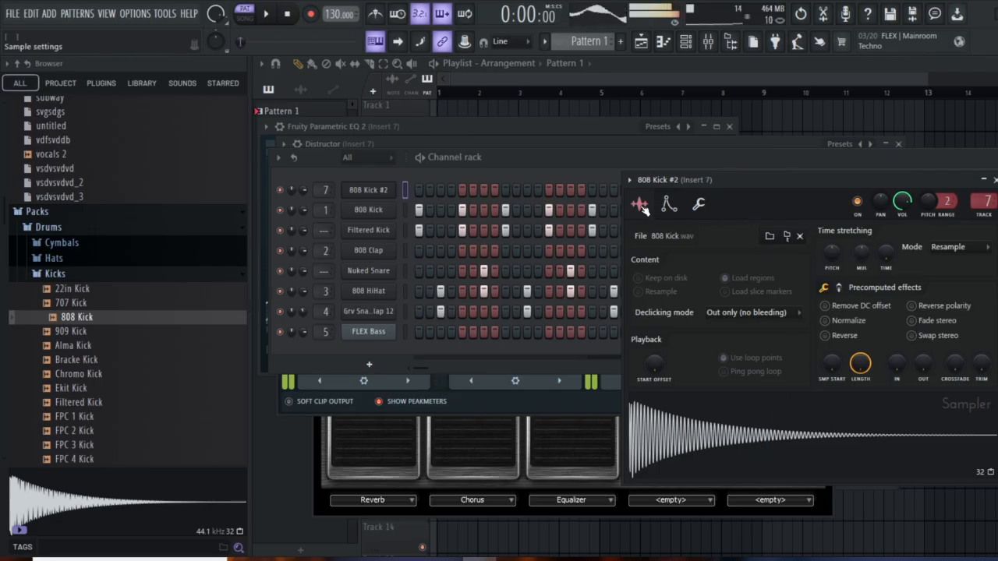
- Reload Fruity Reeverb 2 in the third effect slot of Insert 7
click(710, 42)
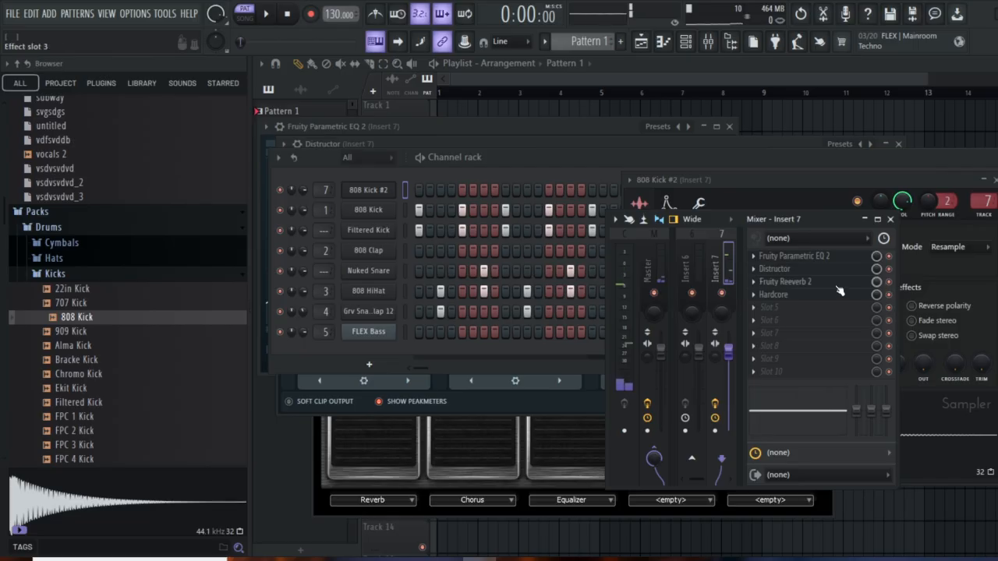
click(795, 282)
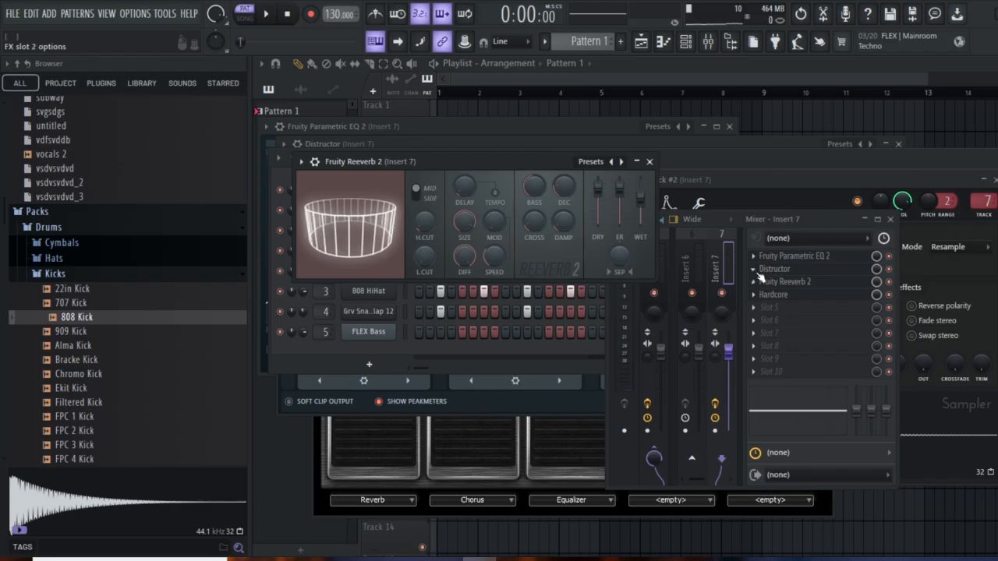
click(753, 287)
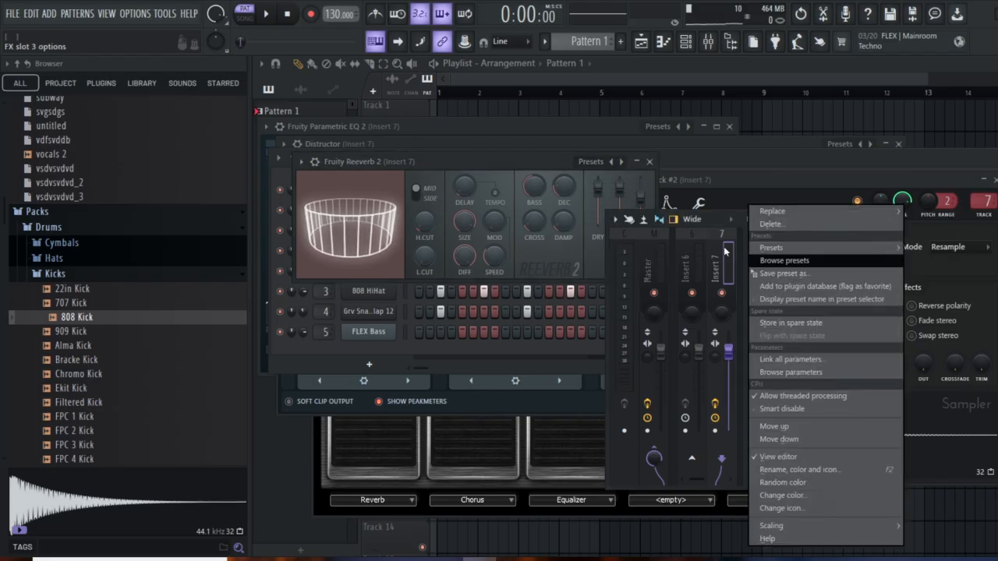
mouse_move(796, 210)
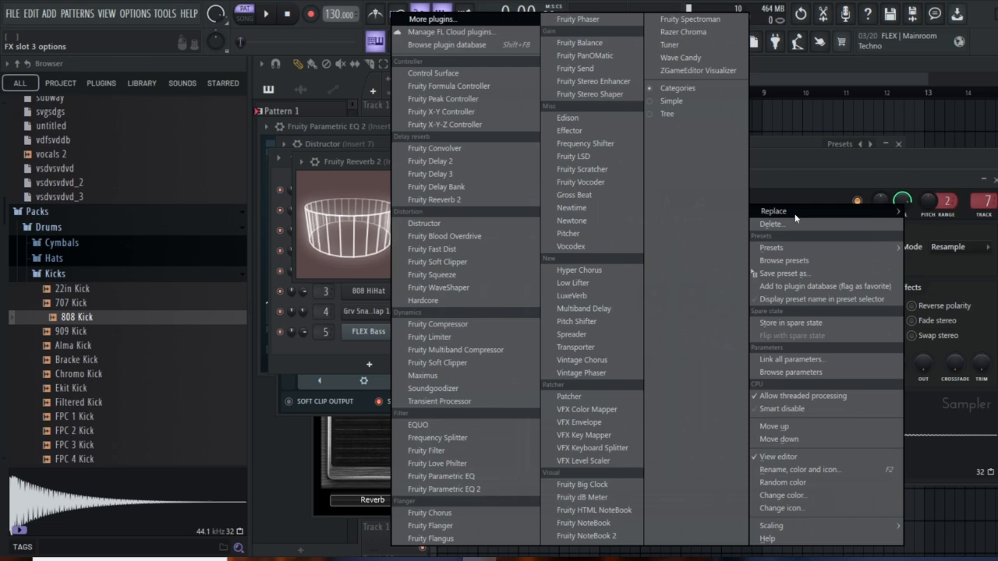
click(493, 201)
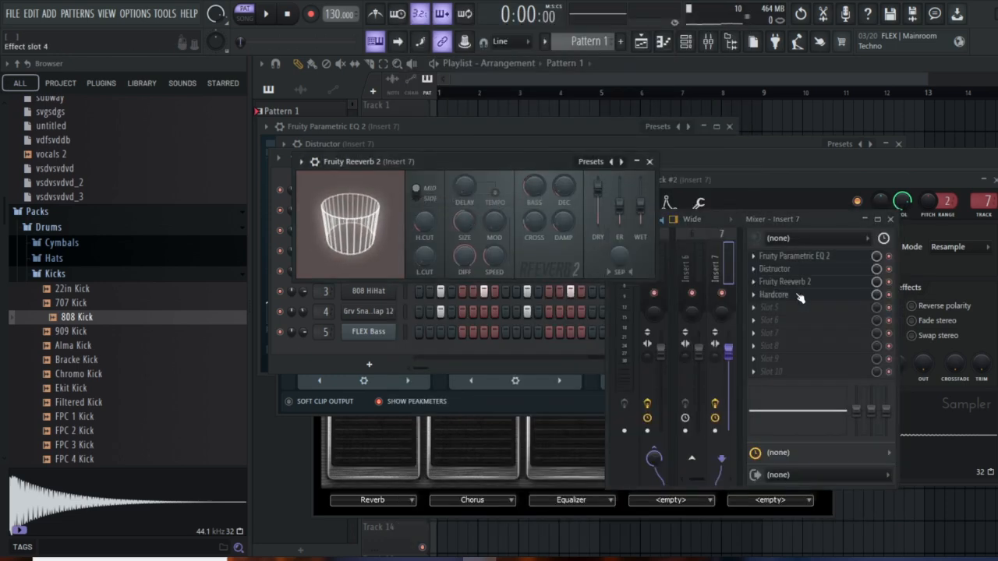
- Replace the reverb in the third effect slot of Insert 7 with Distructor
click(756, 284)
mouse_move(784, 212)
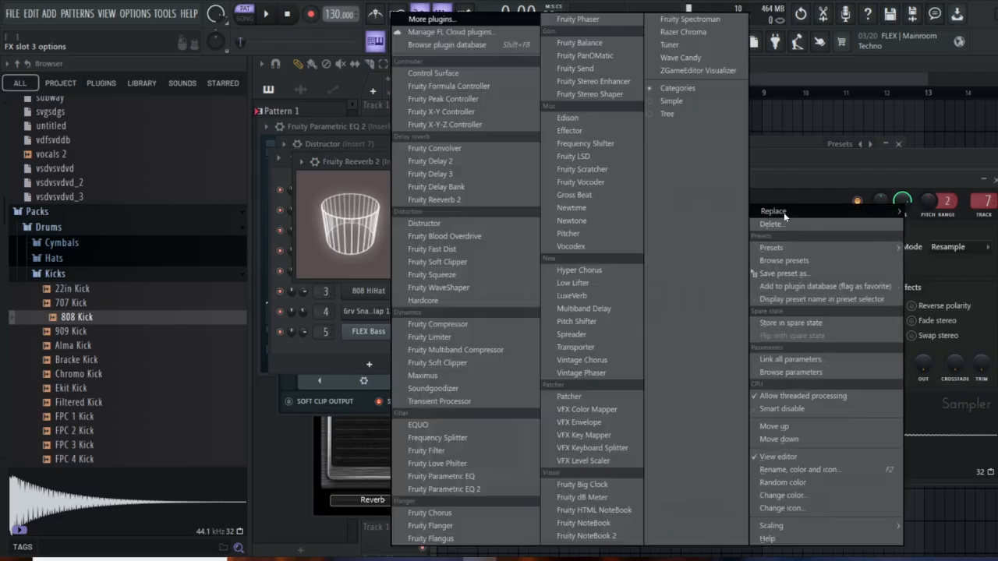
click(499, 226)
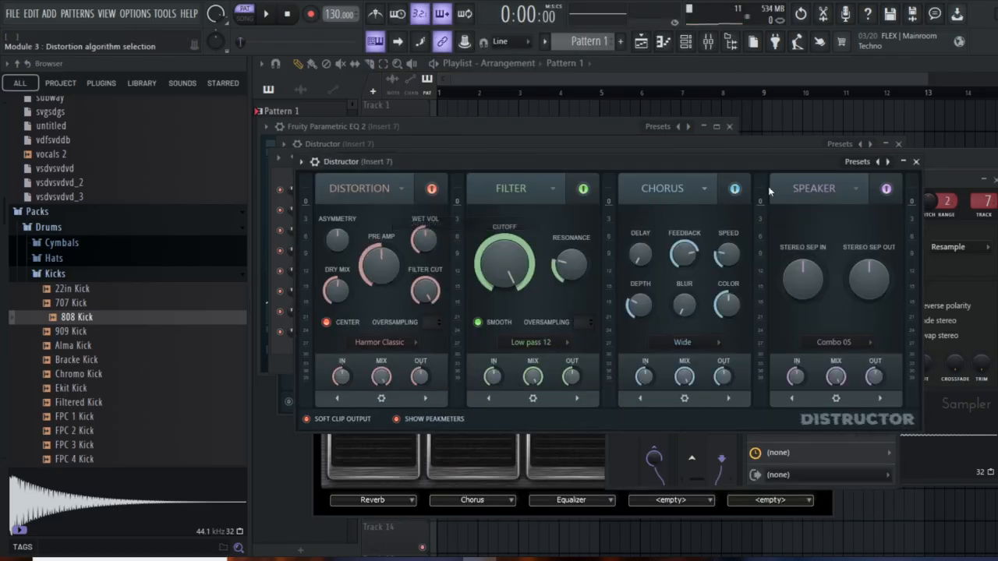
- Step back through the new Distructor's presets and settle on Mildist
click(879, 162)
click(879, 162)
click(879, 161)
click(879, 162)
click(879, 161)
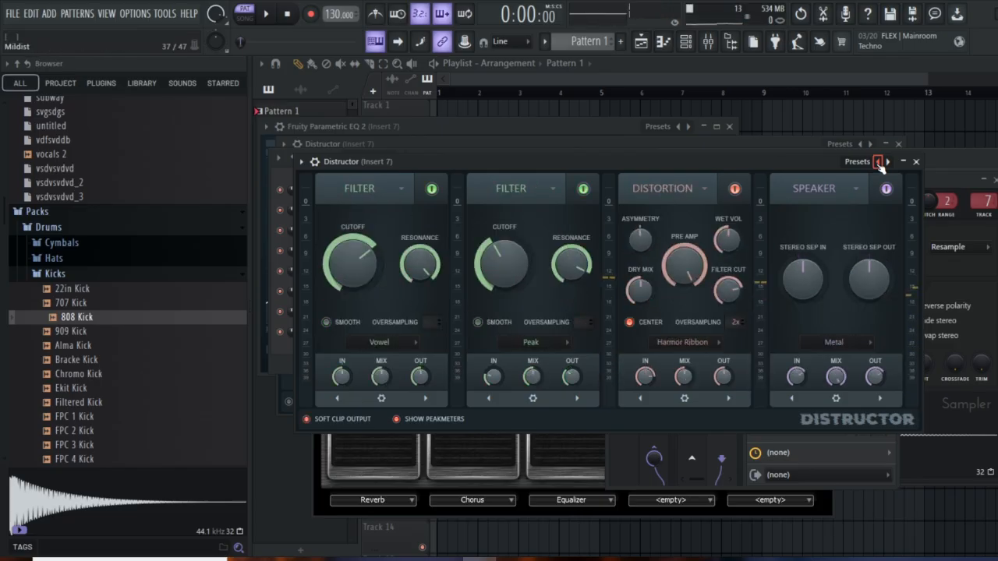
click(879, 162)
click(889, 162)
click(946, 183)
click(949, 157)
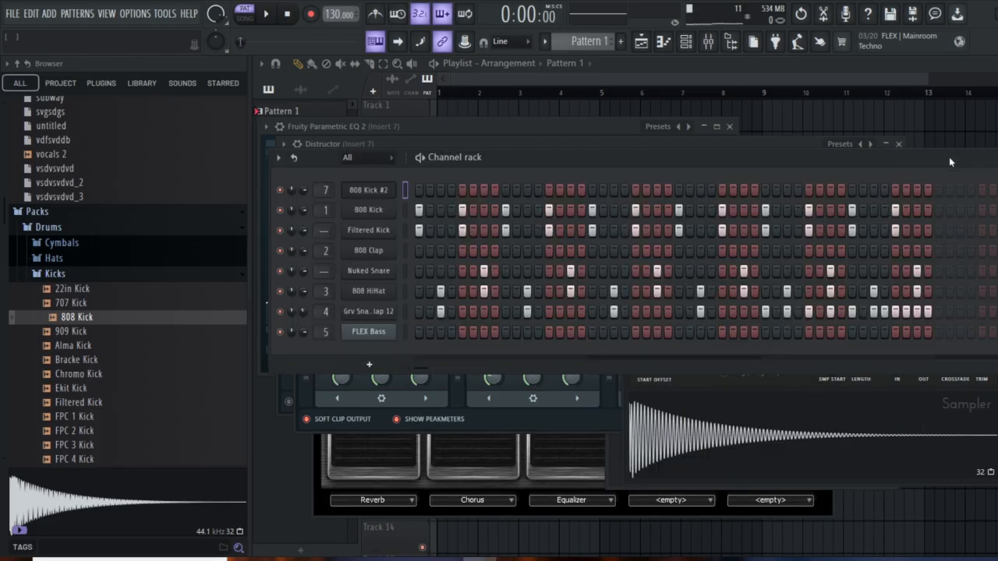
- Replace the Distructor in the second effect slot of Insert 7 with Fruity Reeverb 2 and step back one preset
click(709, 41)
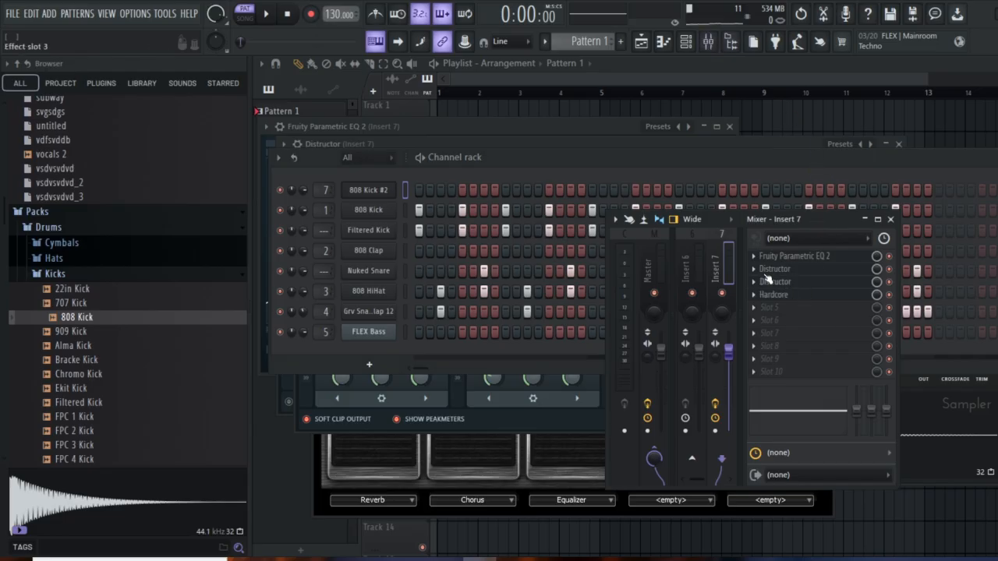
click(757, 278)
mouse_move(802, 224)
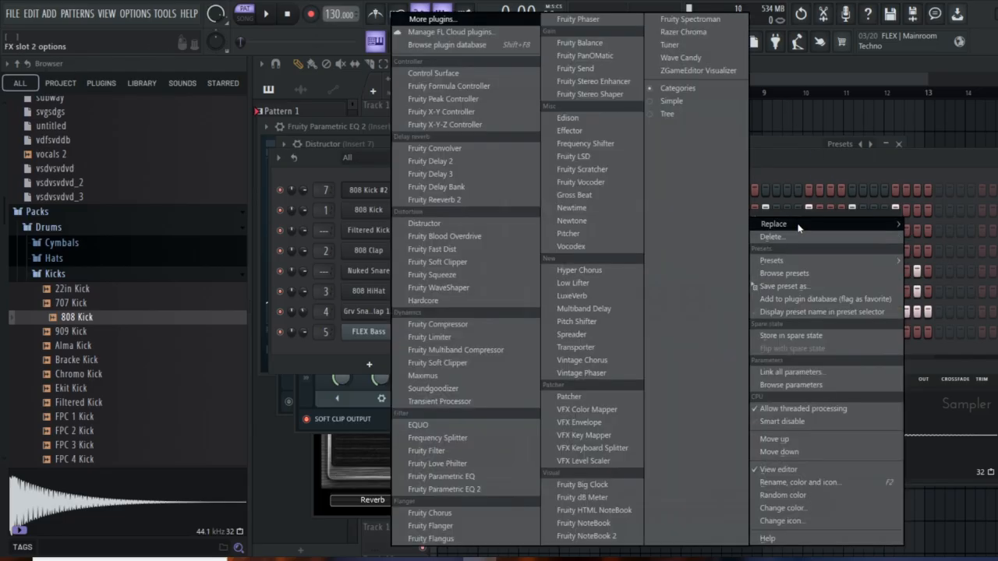
click(469, 200)
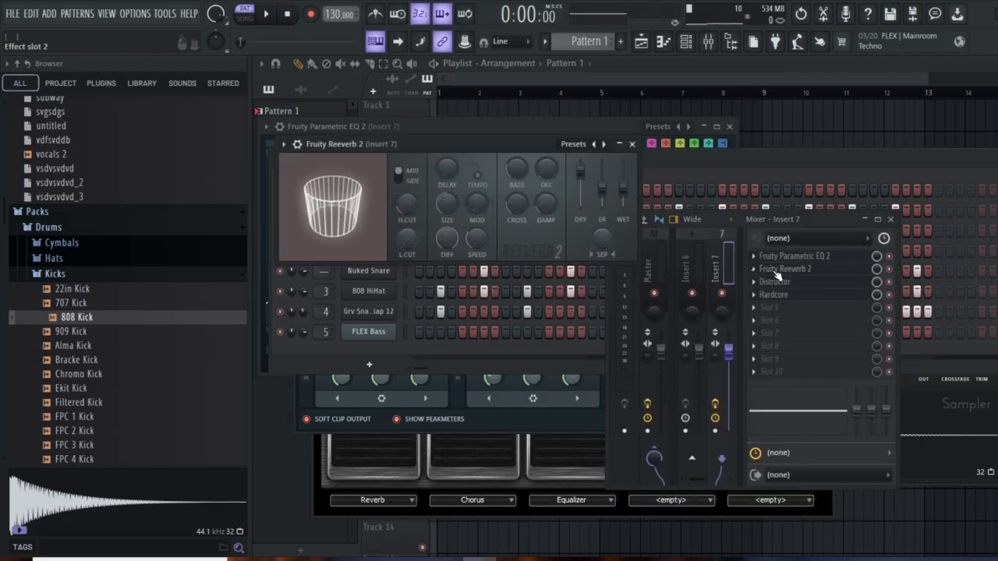
click(594, 145)
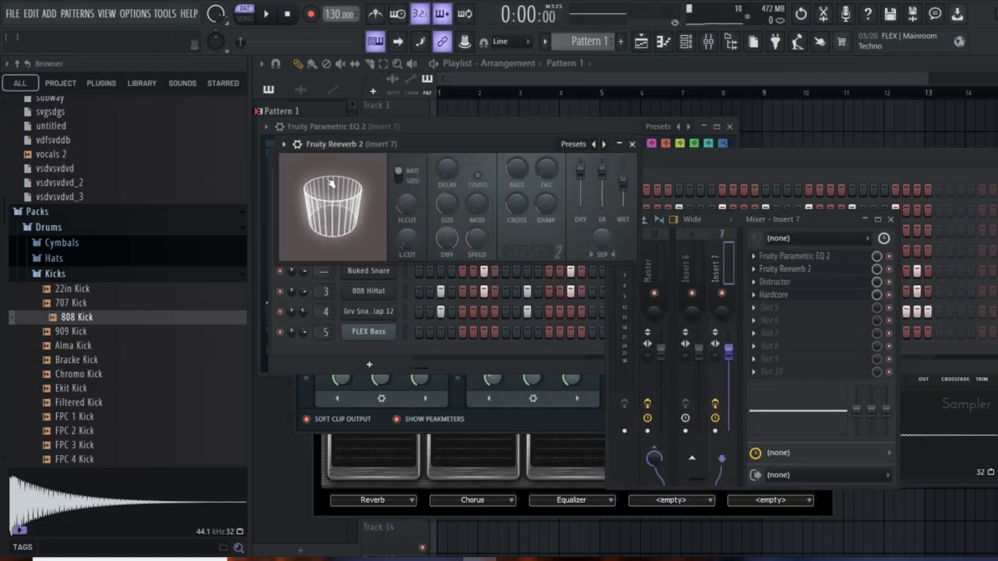
- Audition the 808 Kick #2 sample several times through the updated effect chain
click(917, 439)
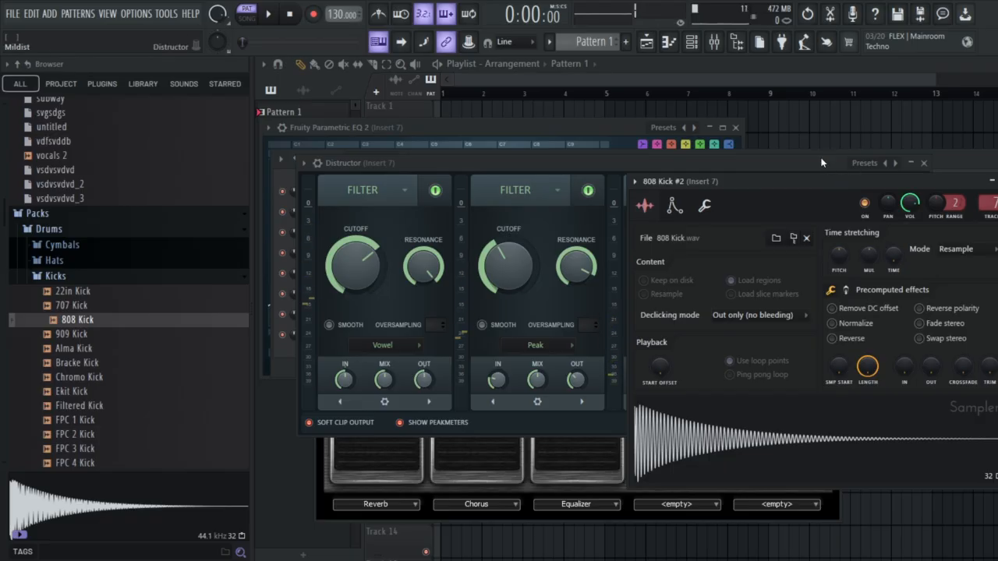
click(778, 466)
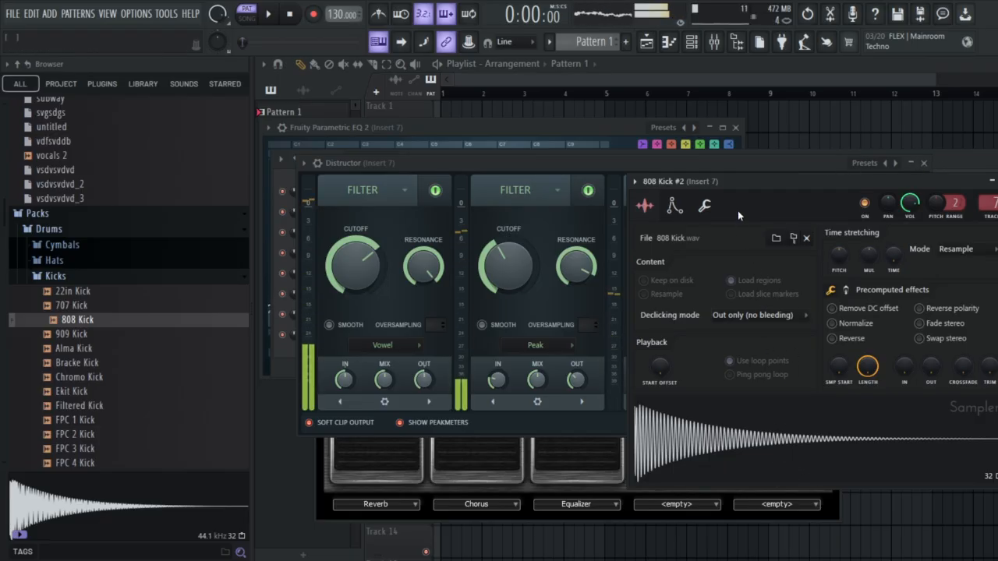
click(736, 425)
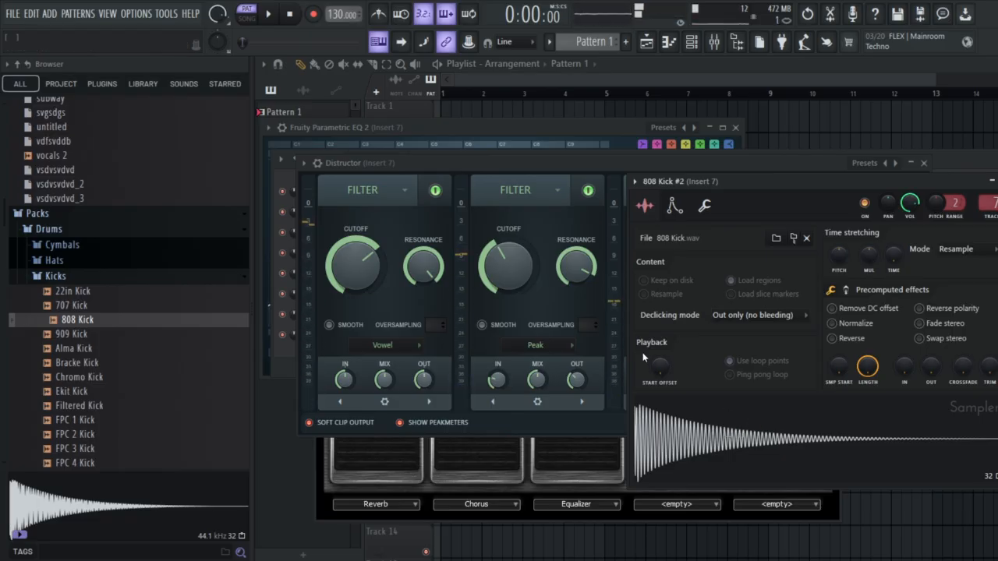
click(762, 456)
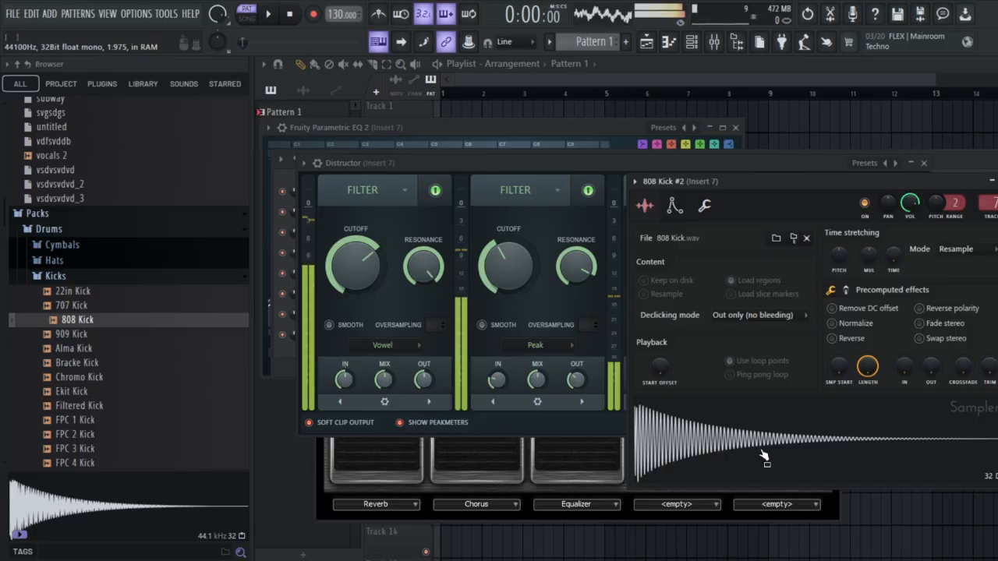
- Close the Distructor, 808 Kick #2, Hardcore and Fruity Parametric EQ 2 windows, leaving the channel rack open
drag(787, 180, 747, 251)
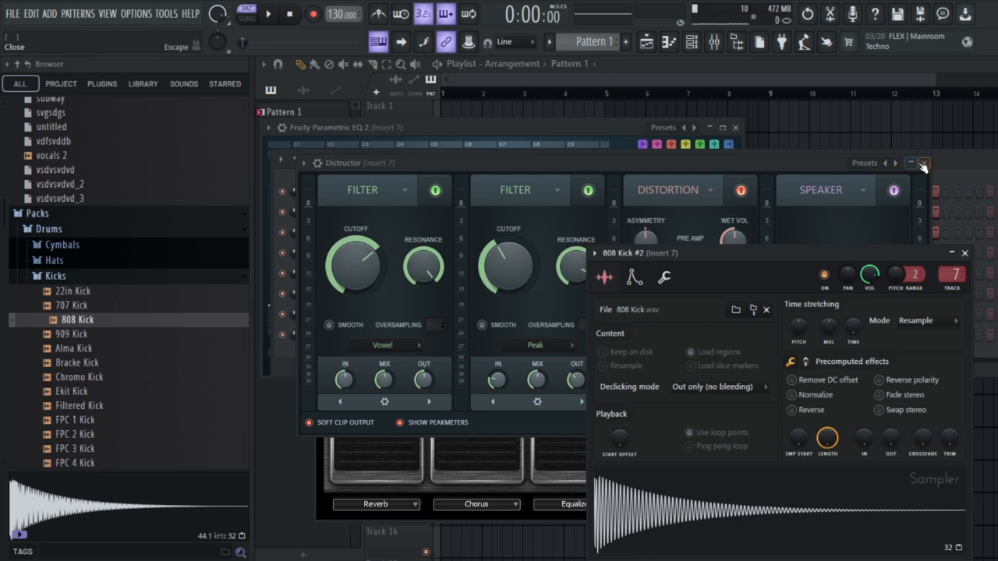
drag(715, 166, 675, 201)
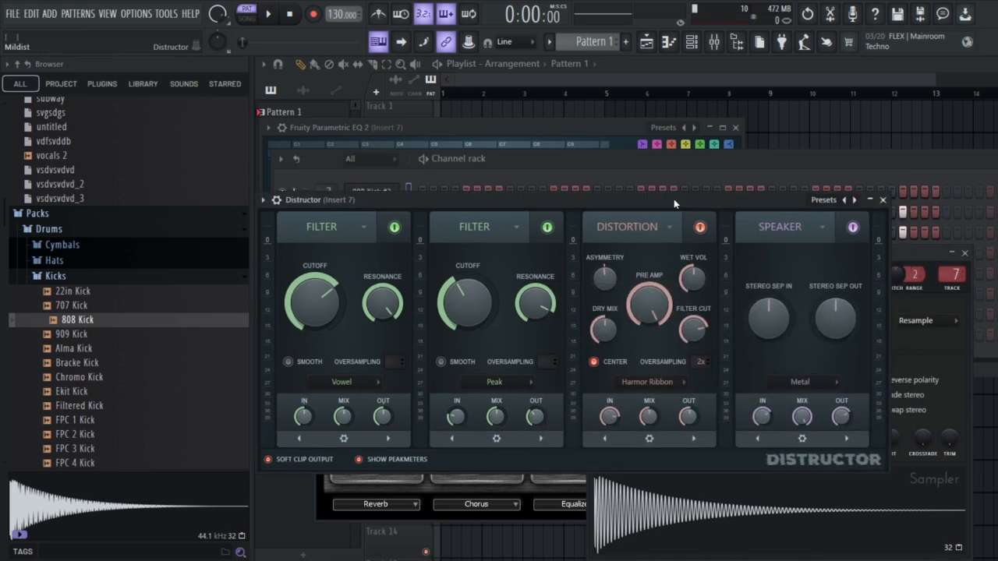
click(883, 200)
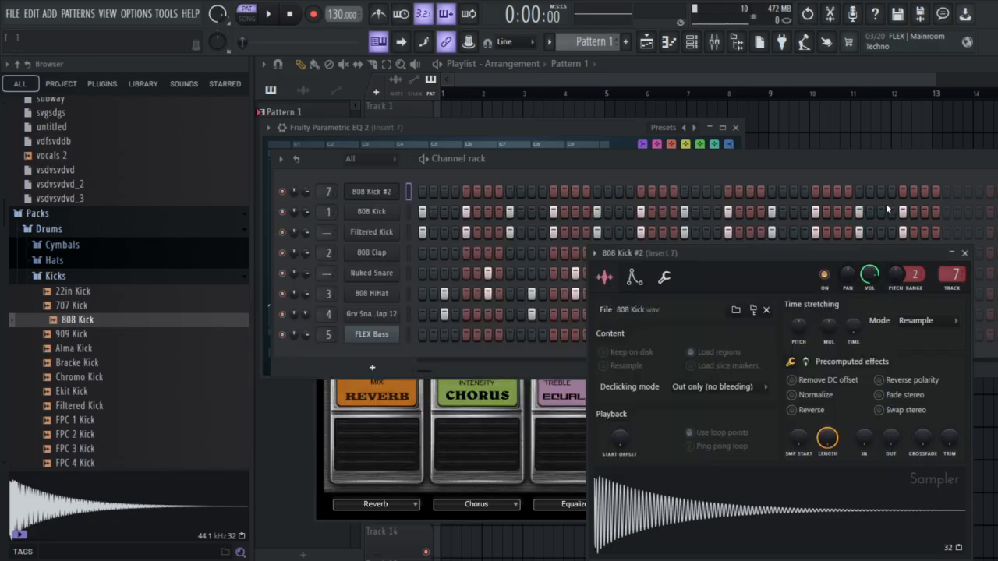
click(964, 253)
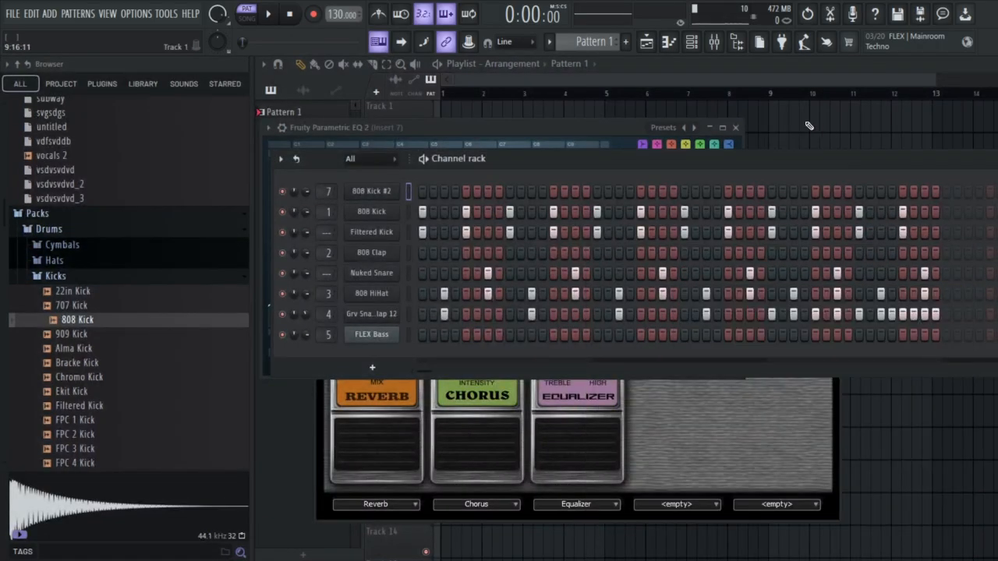
click(753, 404)
click(834, 181)
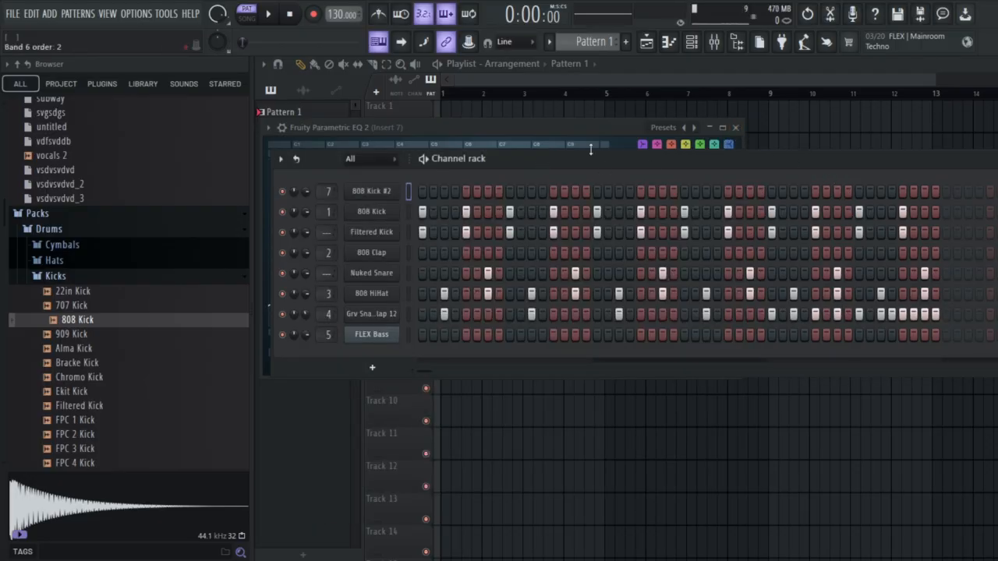
click(735, 128)
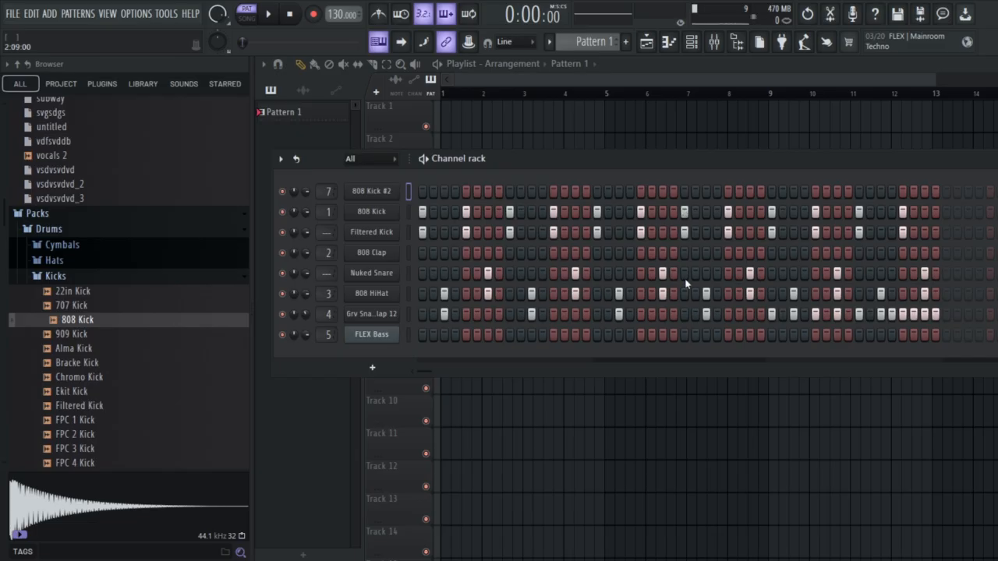
- Add 808 Kick #2 hits on steps 1, 7, 13, 16 to 19, 27, 34 and 41, and set its channel volume to 42%
click(268, 16)
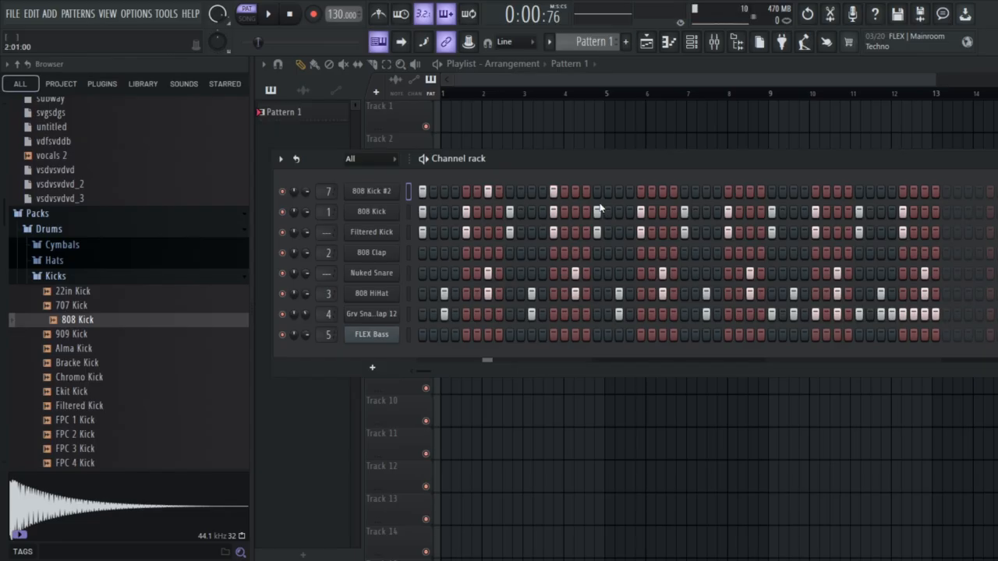
click(705, 192)
key(space)
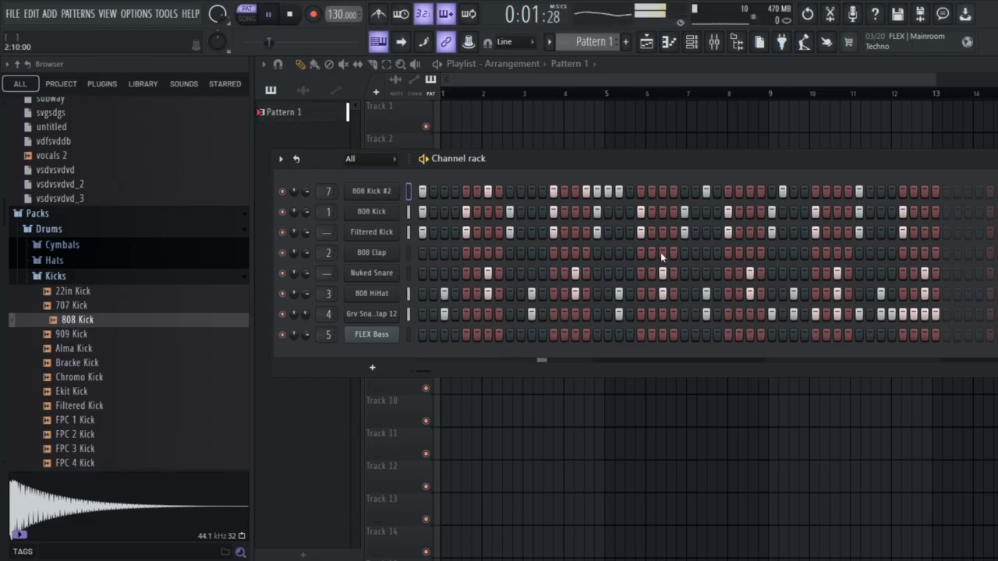
drag(306, 191, 306, 219)
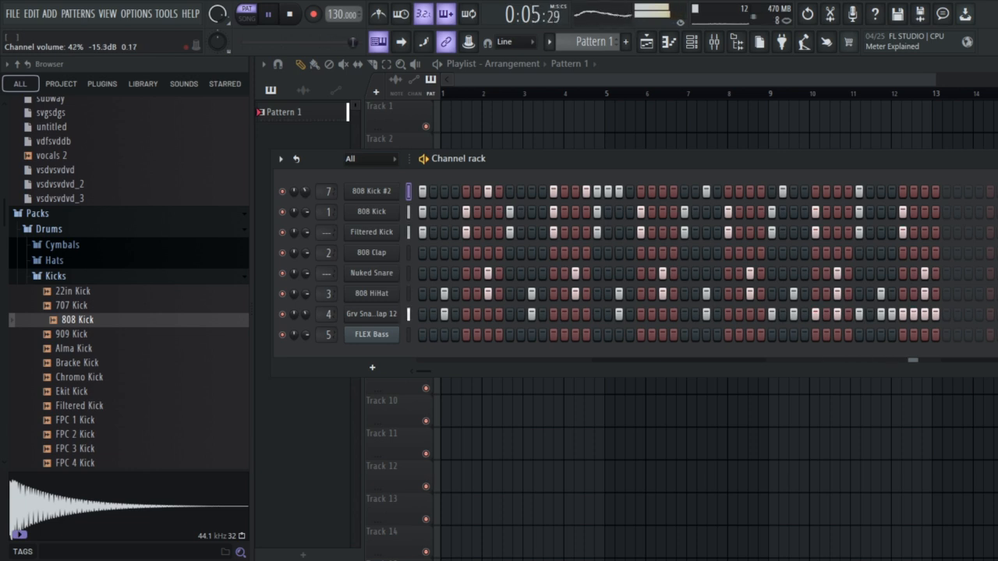
click(728, 211)
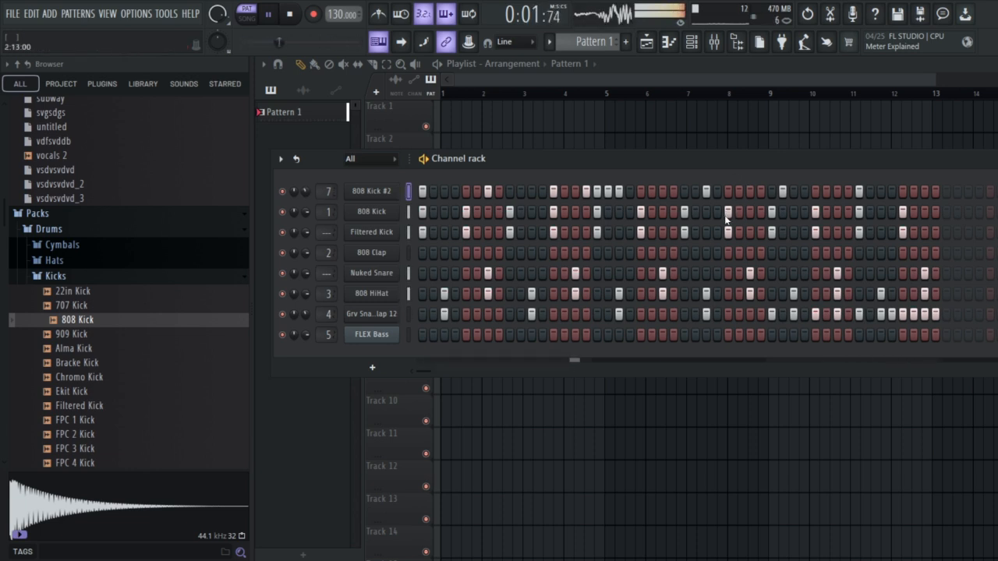
- Replace the 808 Kick #2 hits after step 19 with hits on steps 31, 37 and 40 to 45, and play the pattern
key(space)
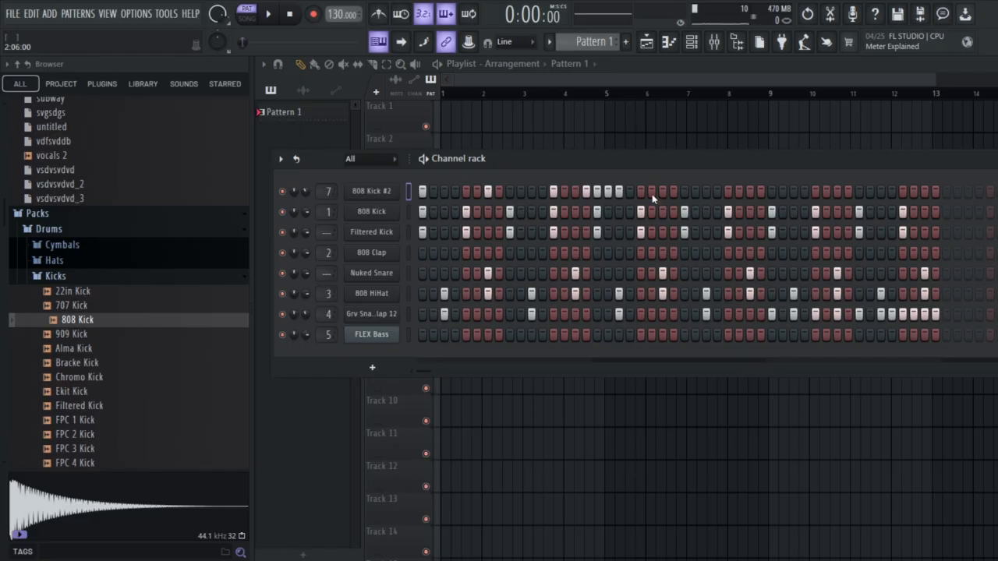
click(685, 192)
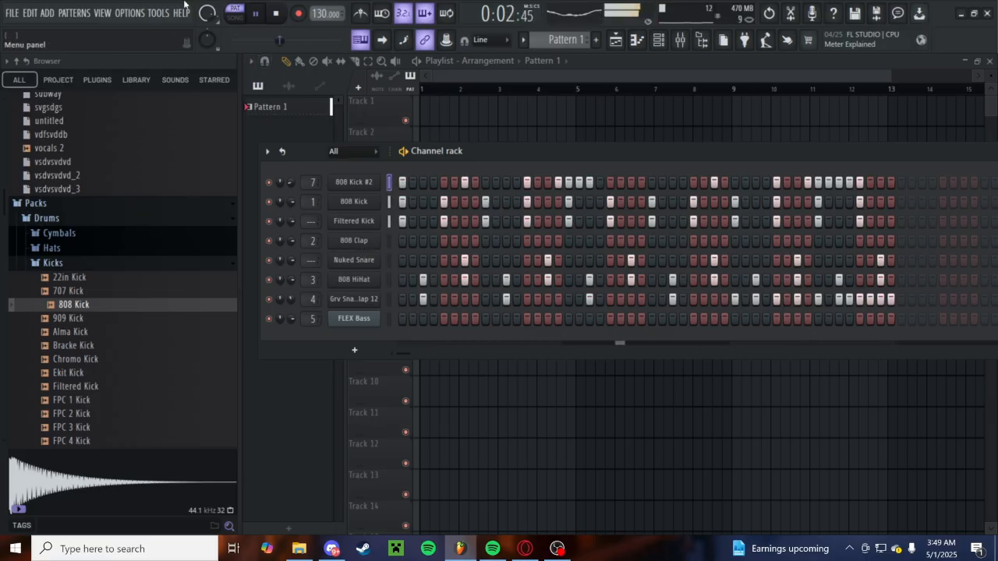
key(space)
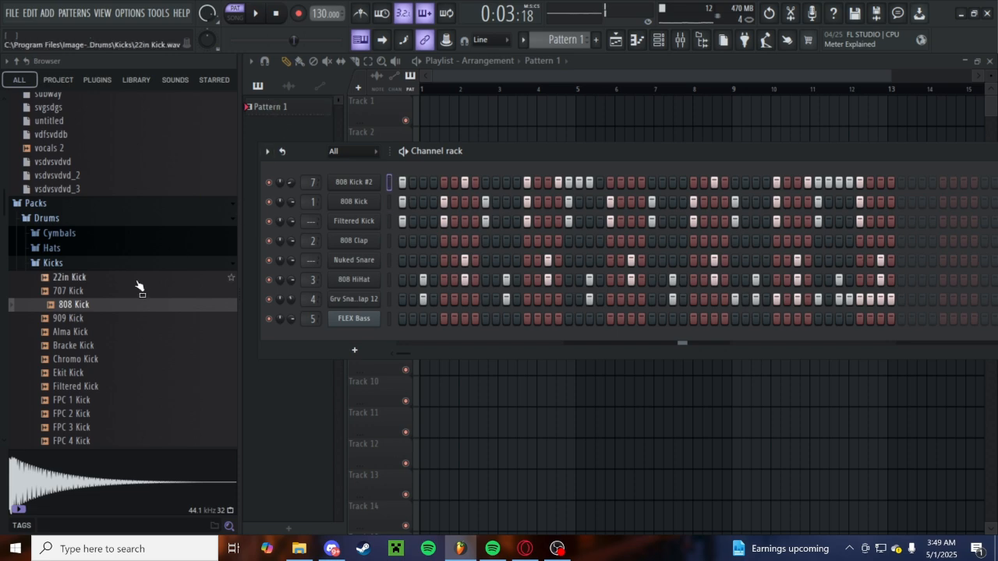
- Collapse the Kicks folder, browse the Snares samples and preview FPC Snare 4 against the playing pattern
click(108, 263)
scroll(106, 257, up, 4)
scroll(101, 249, up, 3)
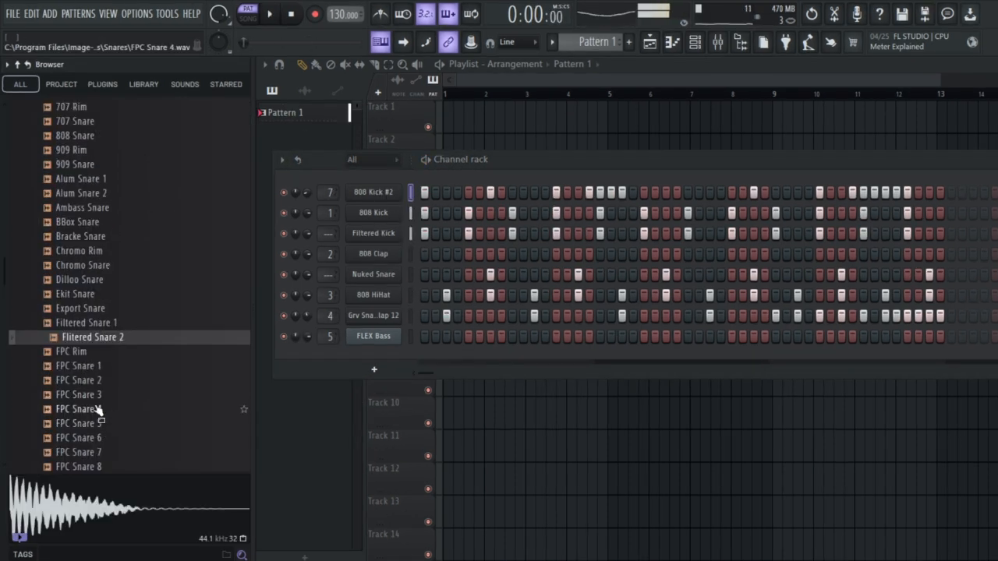
click(97, 411)
key(space)
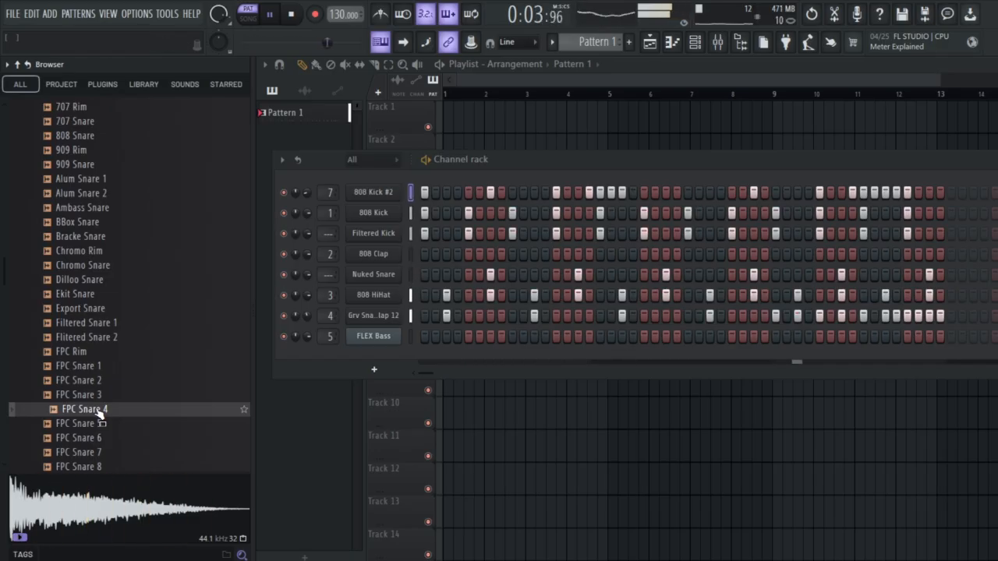
- Add FPC Snare 4 as a new channel between Nuked Snare and 808 HiHat, and replay the pattern
drag(106, 413, 374, 294)
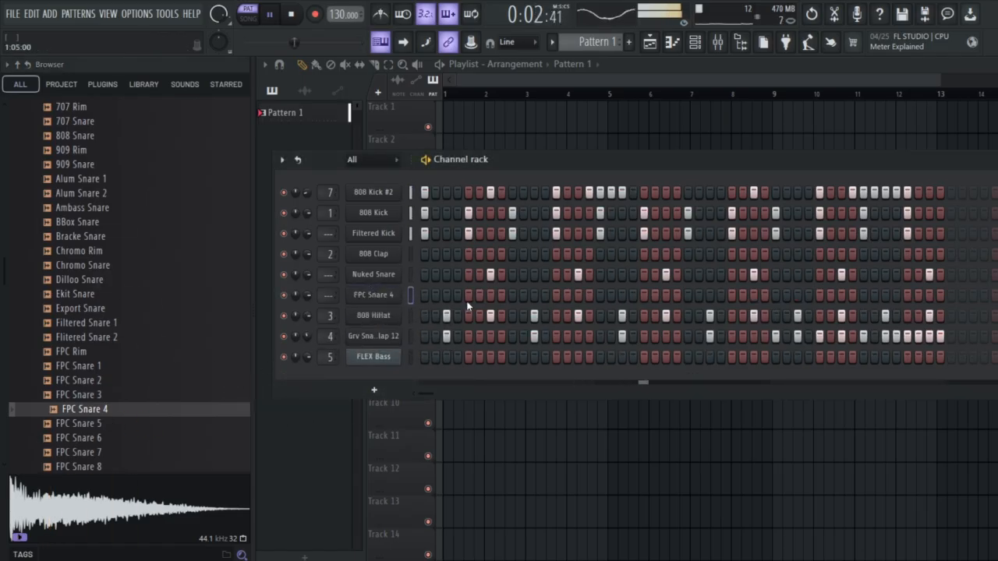
key(space)
key(space)
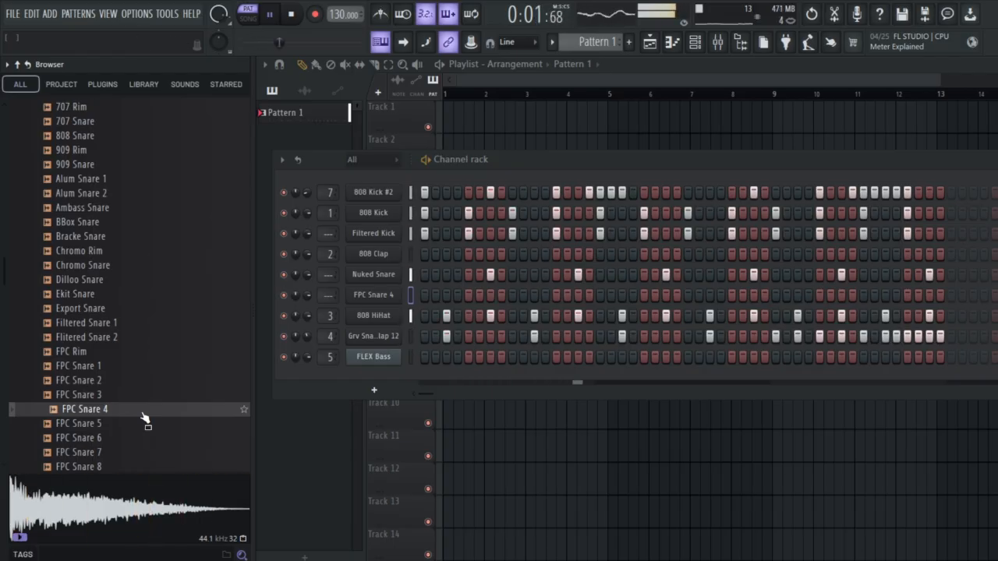
- Stop playback and add FPC Snare 4 hits on steps 3, 11 and 19
key(space)
click(446, 296)
click(535, 297)
click(622, 296)
click(621, 296)
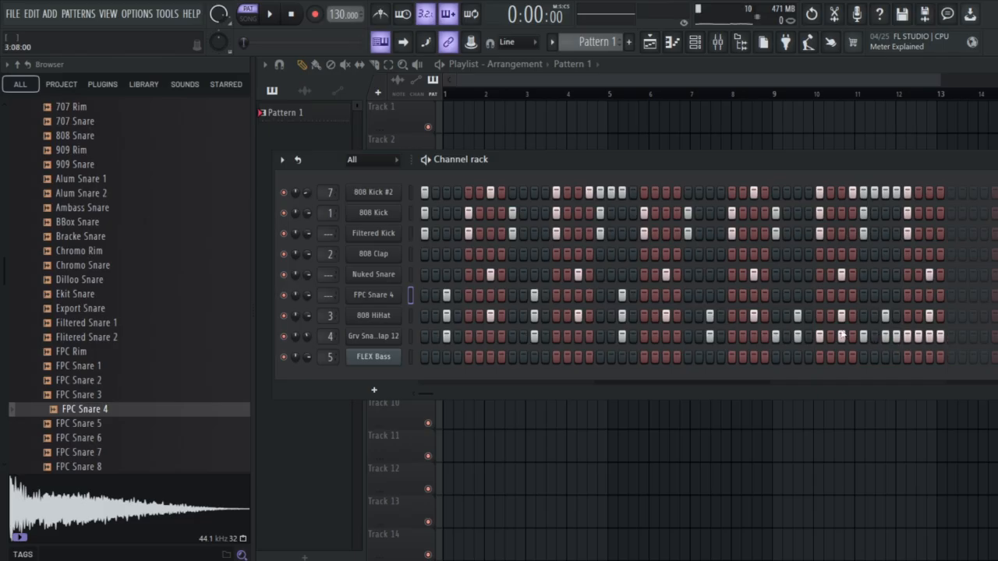
- Play the pattern and add FPC Snare 4 hits on steps 27, 35 and 43
click(820, 336)
click(621, 332)
click(622, 315)
click(270, 15)
click(710, 295)
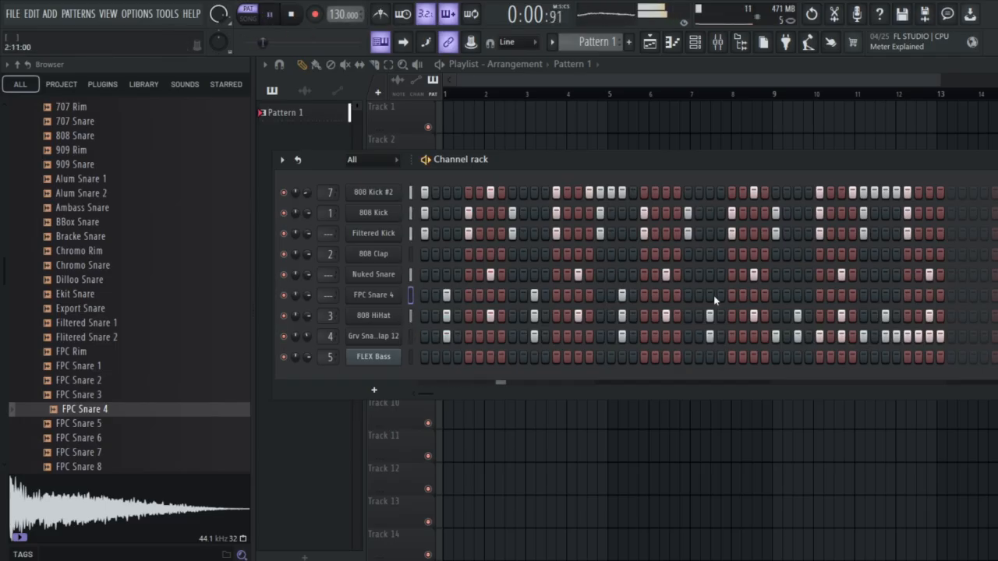
click(798, 295)
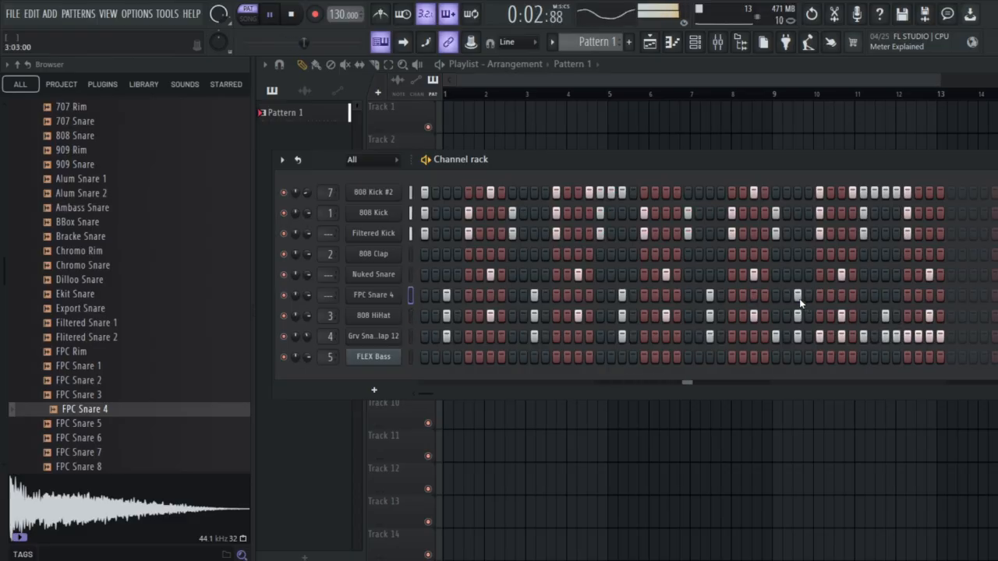
click(886, 294)
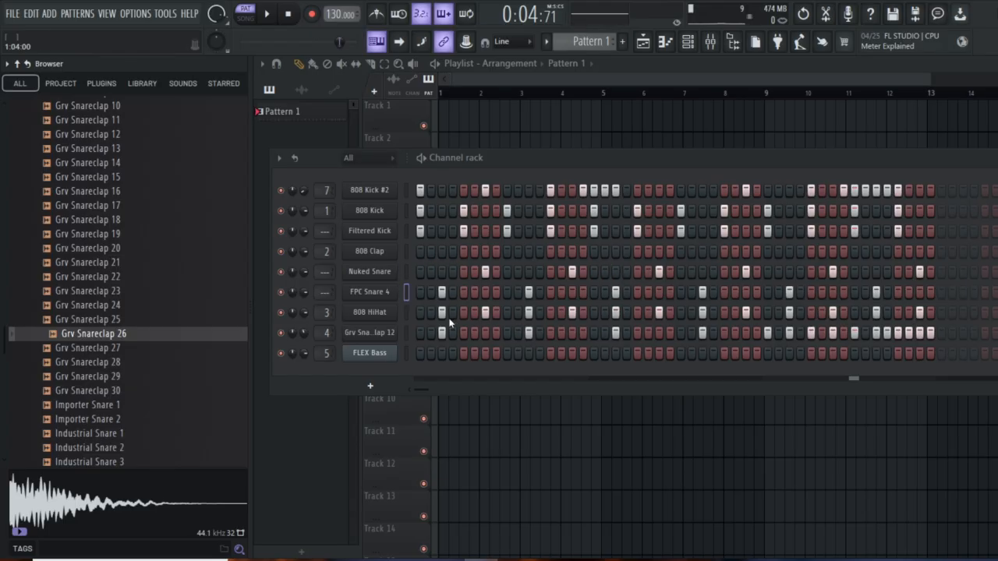
- Add a Sytrus channel and load its Dream bell preset from the Bell category
click(726, 232)
click(485, 311)
click(371, 387)
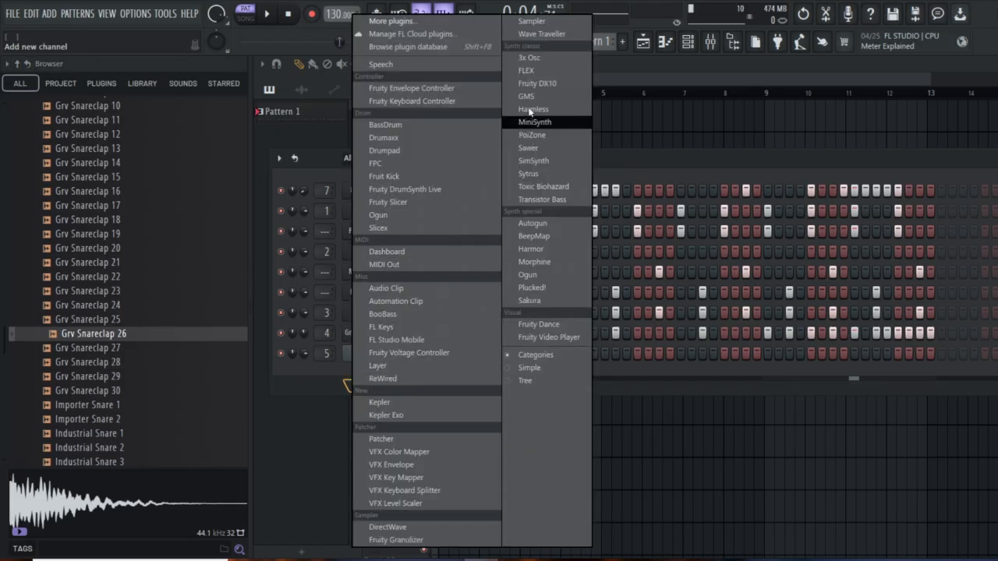
click(547, 174)
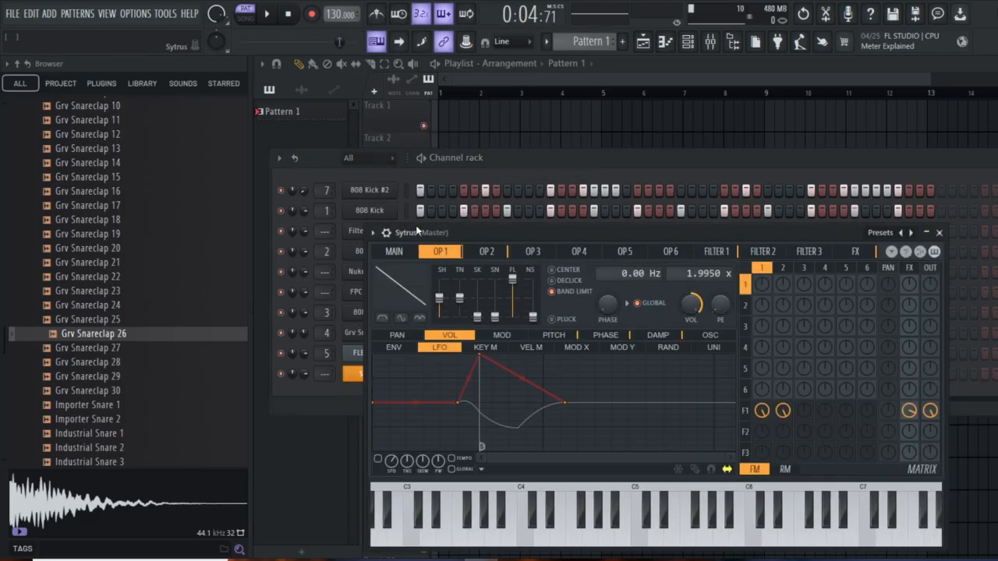
click(373, 232)
mouse_move(419, 271)
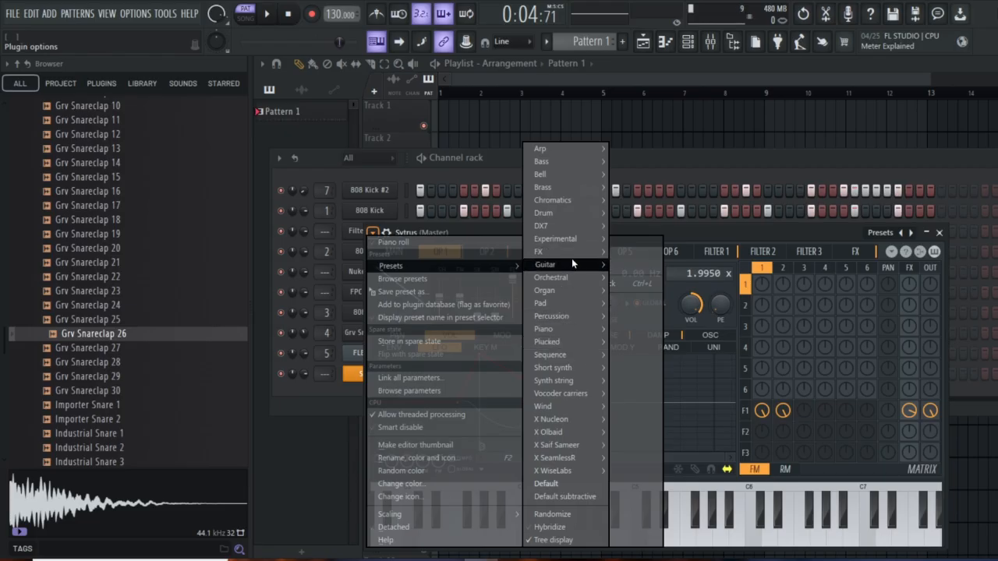
mouse_move(570, 173)
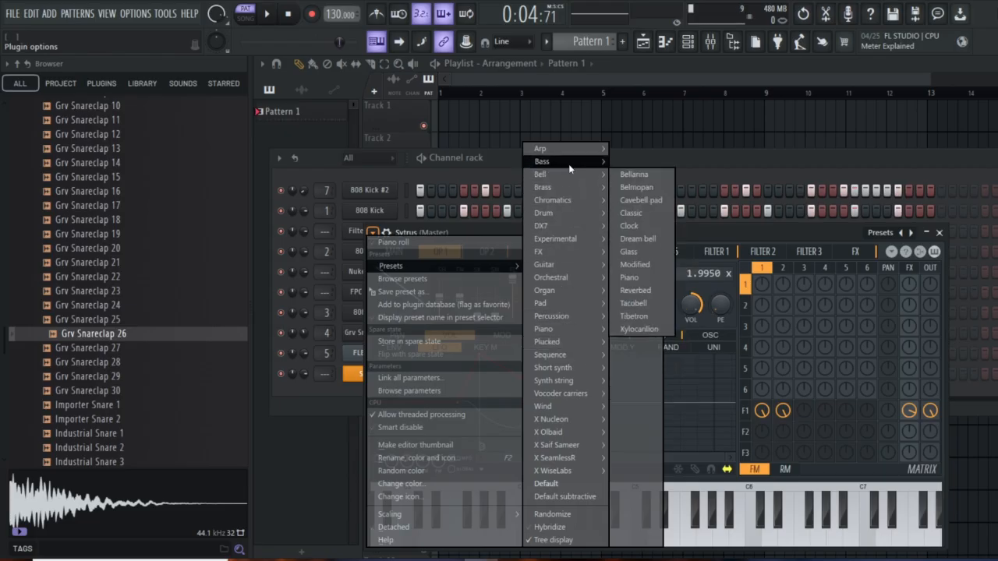
click(641, 240)
- Audition the Dream bell sound on several notes between G3 and G4
click(527, 538)
click(492, 538)
click(467, 540)
click(460, 540)
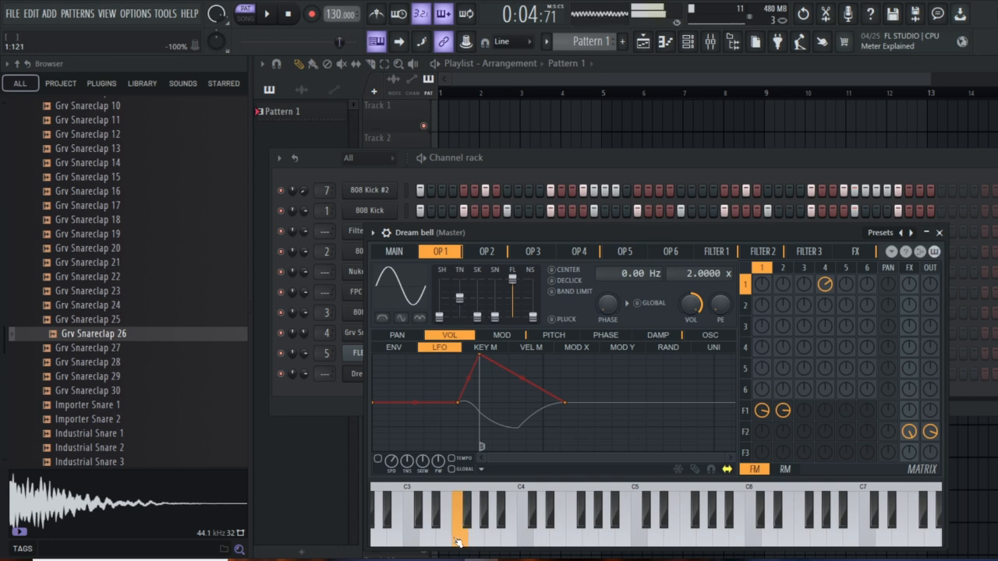
key(space)
click(483, 539)
key(space)
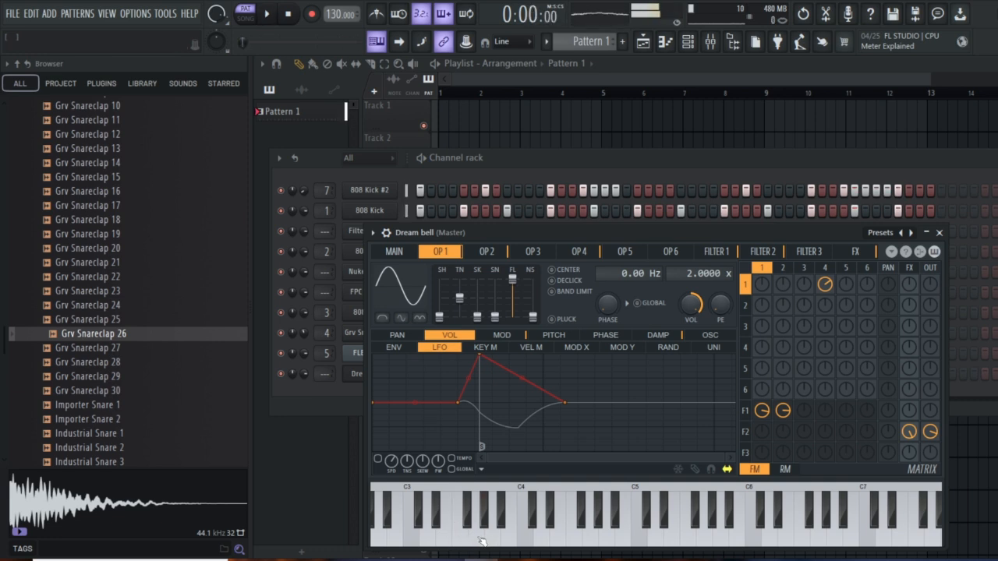
click(472, 536)
click(526, 538)
click(591, 538)
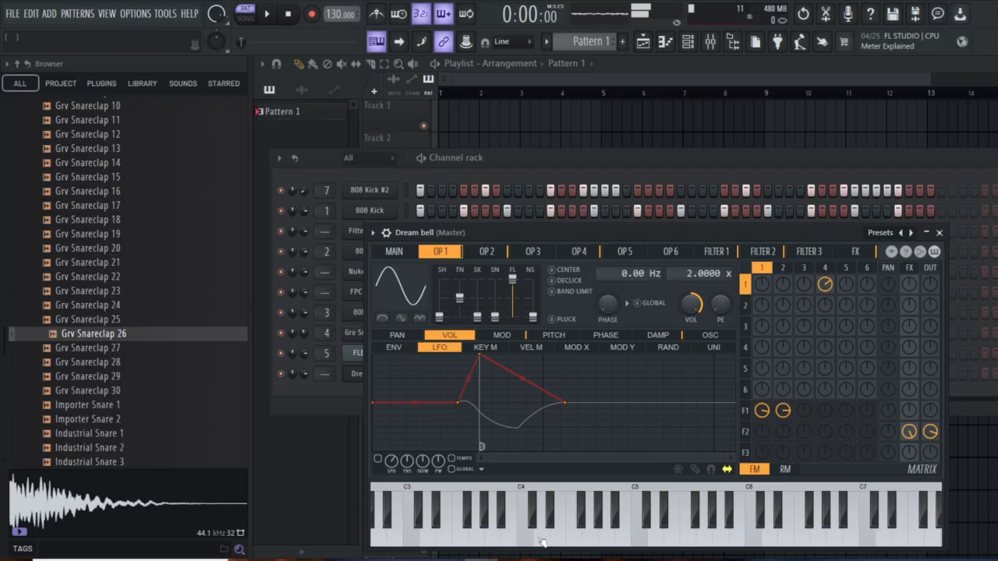
click(472, 538)
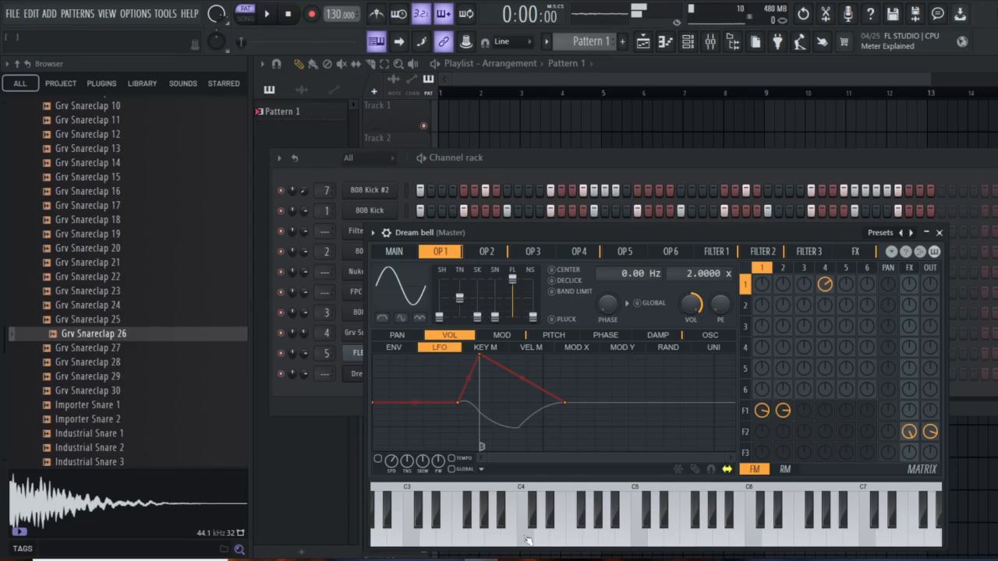
- Play the pattern and try out Dream bell notes from C4 upward over the drums
click(271, 16)
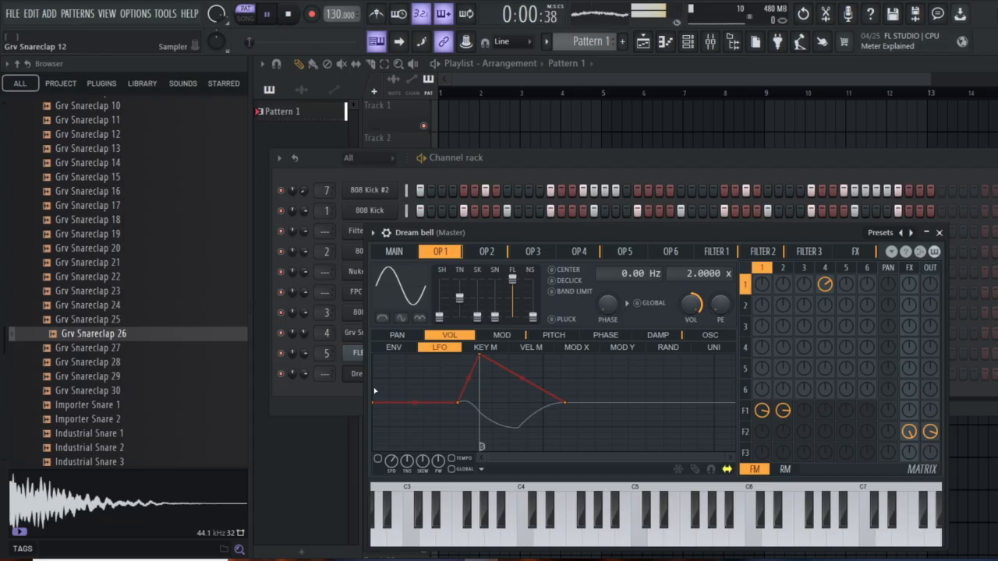
click(526, 542)
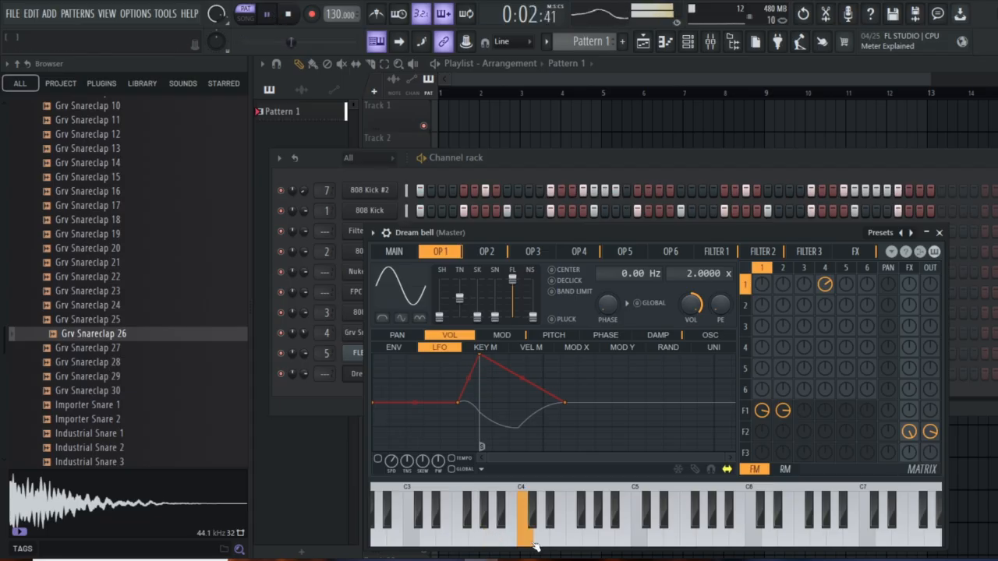
click(538, 534)
click(574, 538)
click(606, 537)
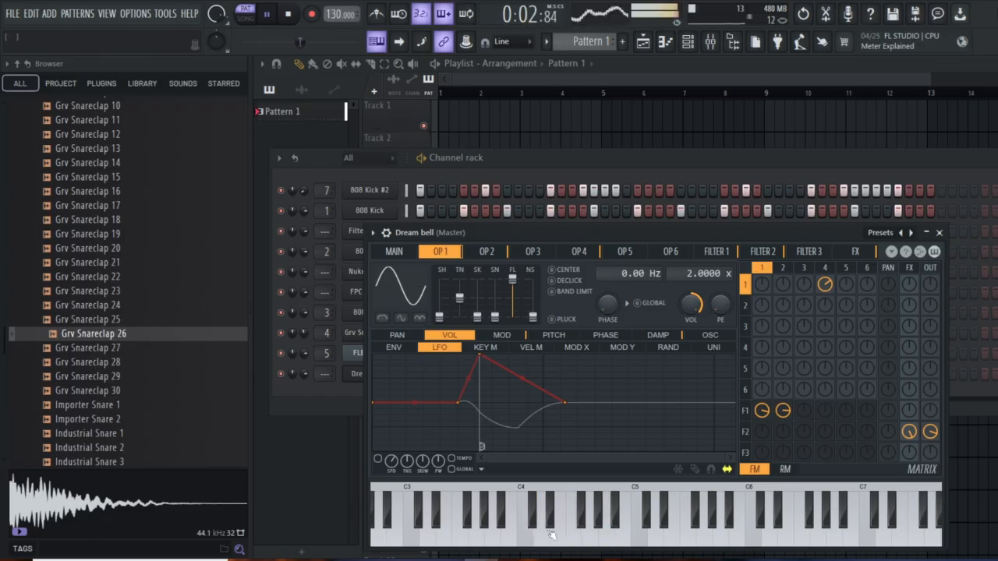
click(607, 539)
click(590, 542)
click(584, 526)
click(583, 526)
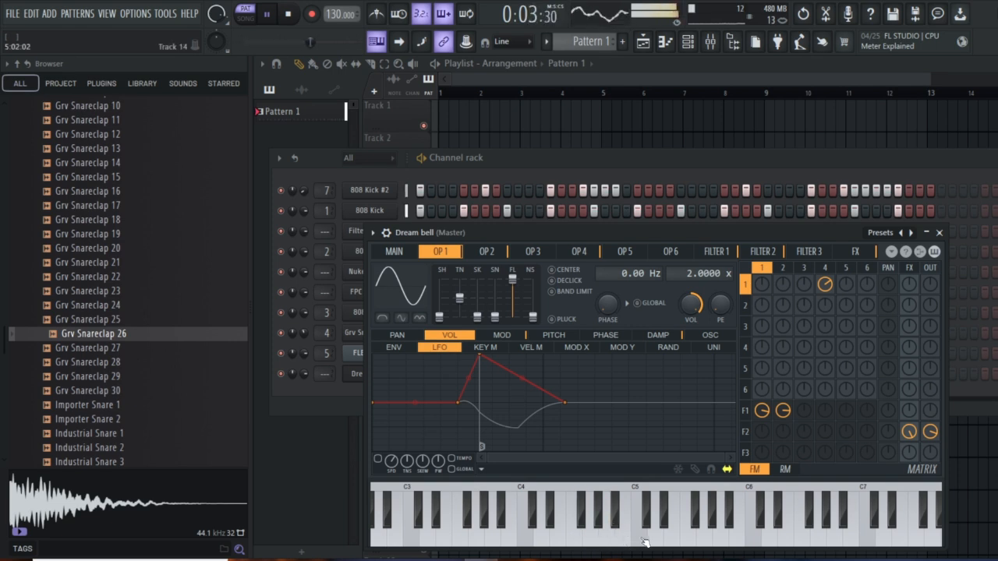
- Switch the Sytrus channel to the Toto preset, try a G4 note over the playing pattern and stop playback
key(space)
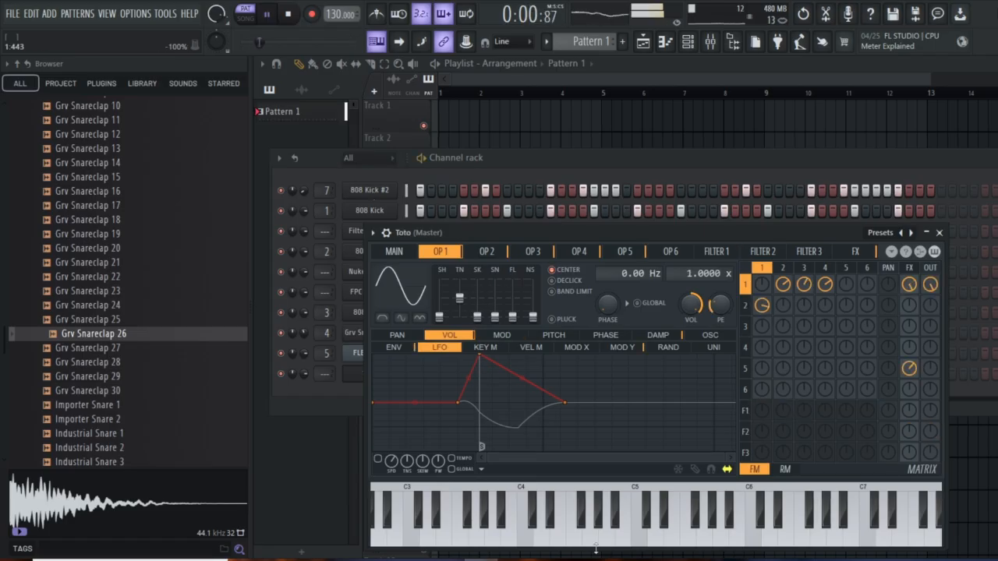
click(597, 543)
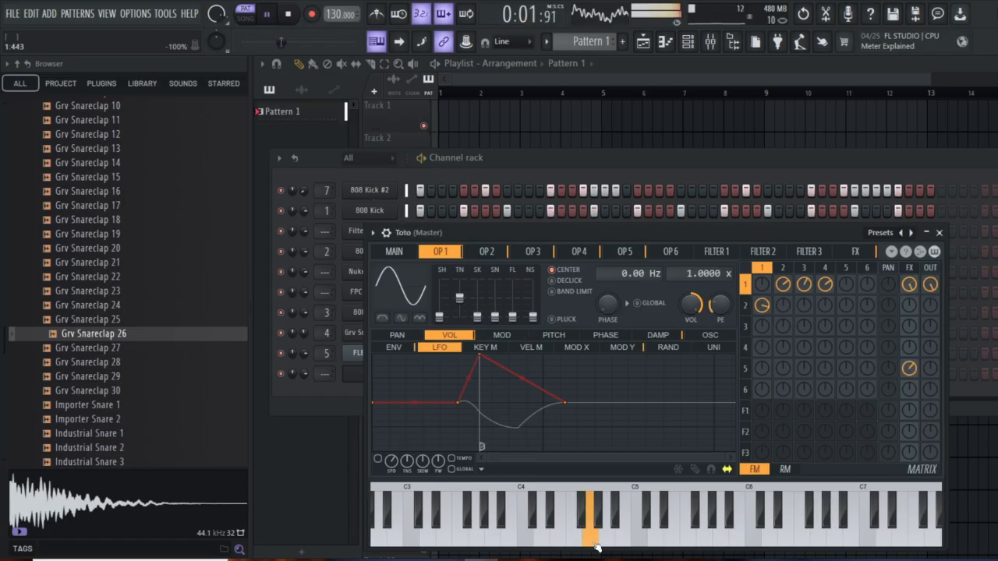
key(space)
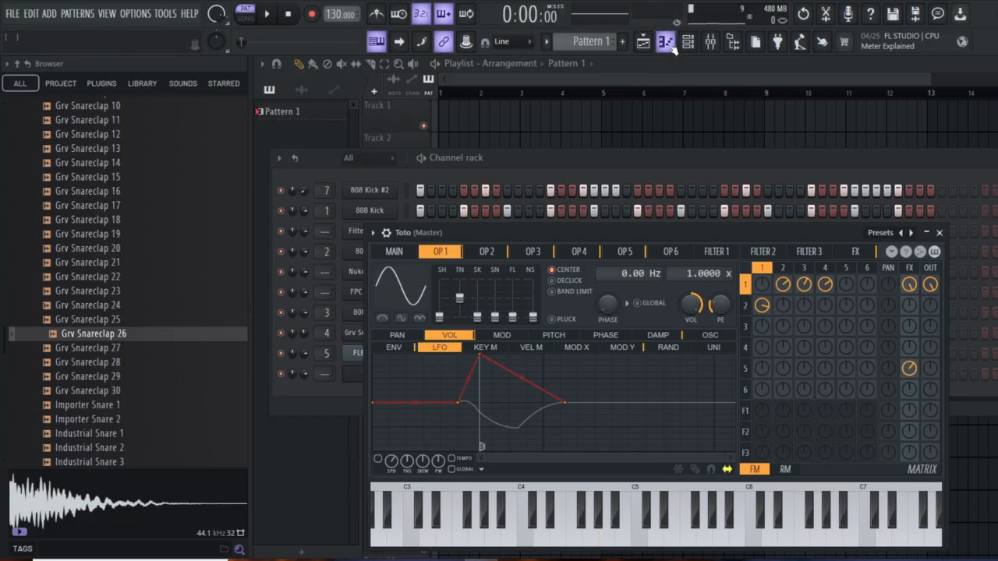
- Open the piano roll for Toto, place it higher on screen and preview the G notes down to G4
click(667, 44)
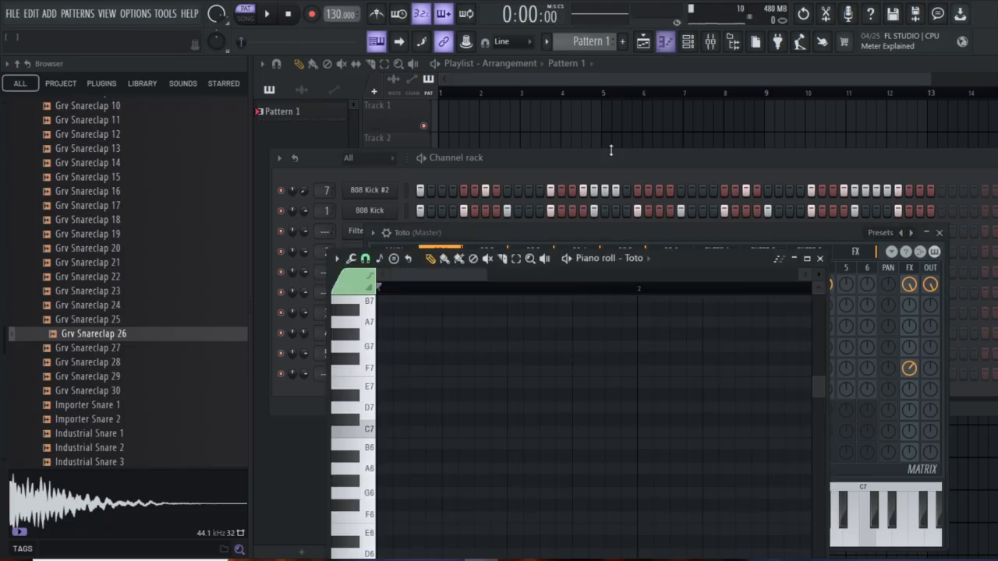
drag(666, 261, 702, 111)
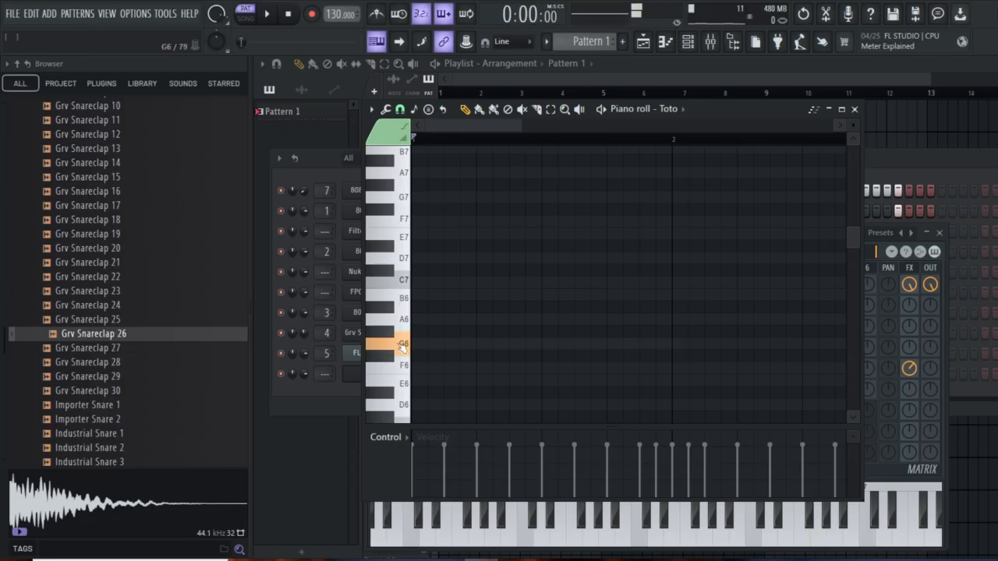
scroll(403, 343, up, 3)
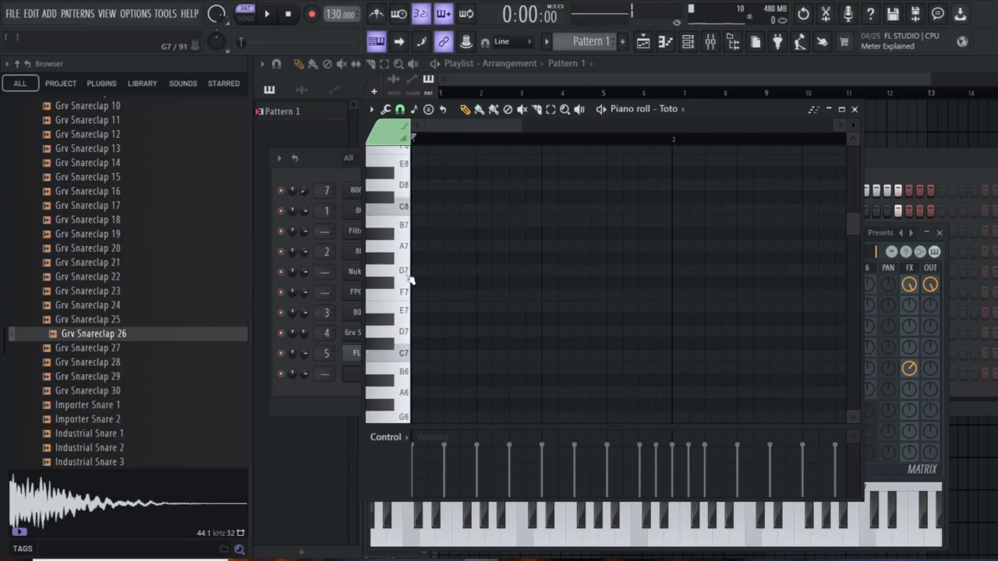
scroll(405, 297, down, 8)
click(403, 348)
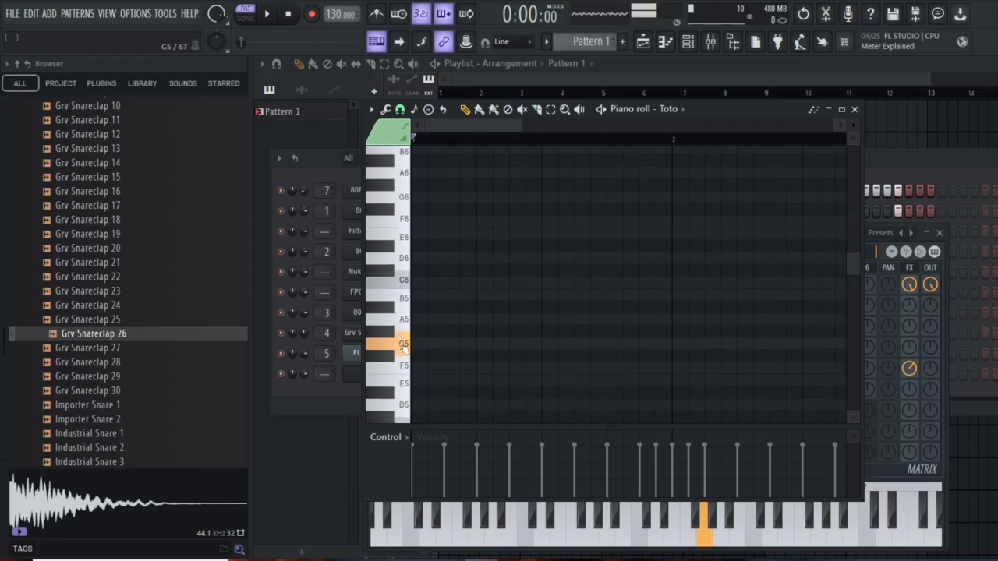
scroll(404, 349, down, 4)
click(405, 348)
- Draw a G4 note from the start of the Toto pattern, lengthen it to three bars and play it with the drums
click(423, 346)
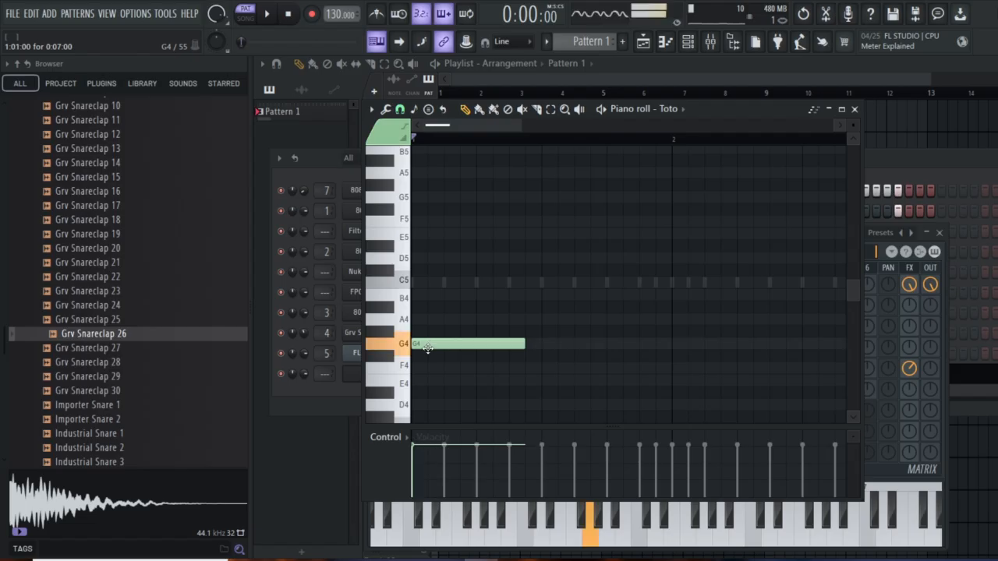
drag(525, 346, 798, 355)
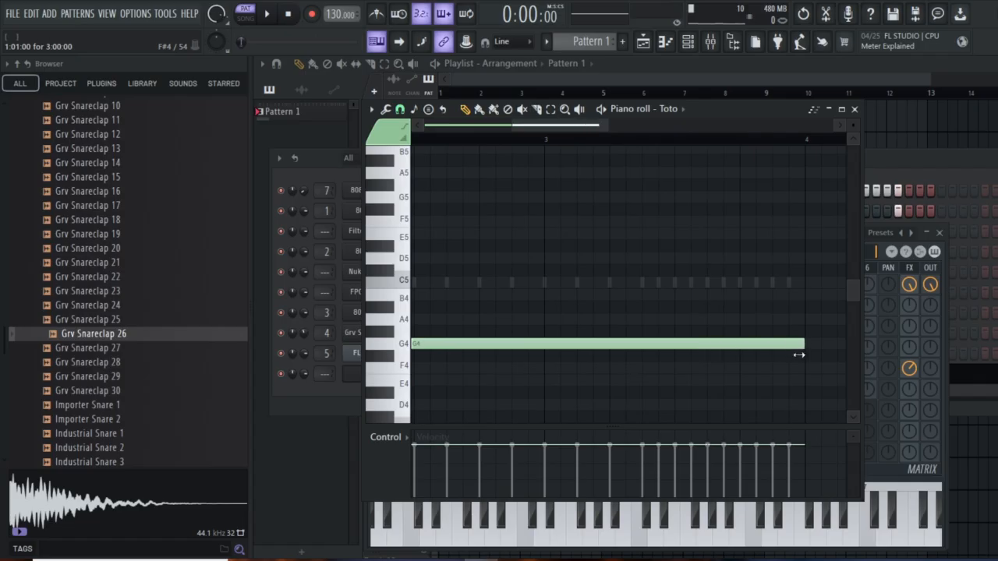
key(space)
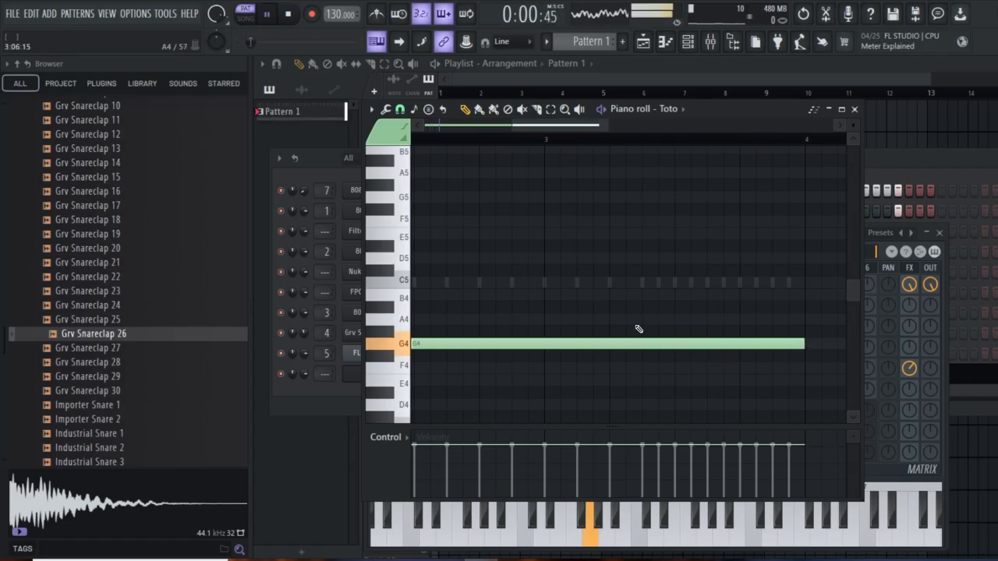
click(323, 158)
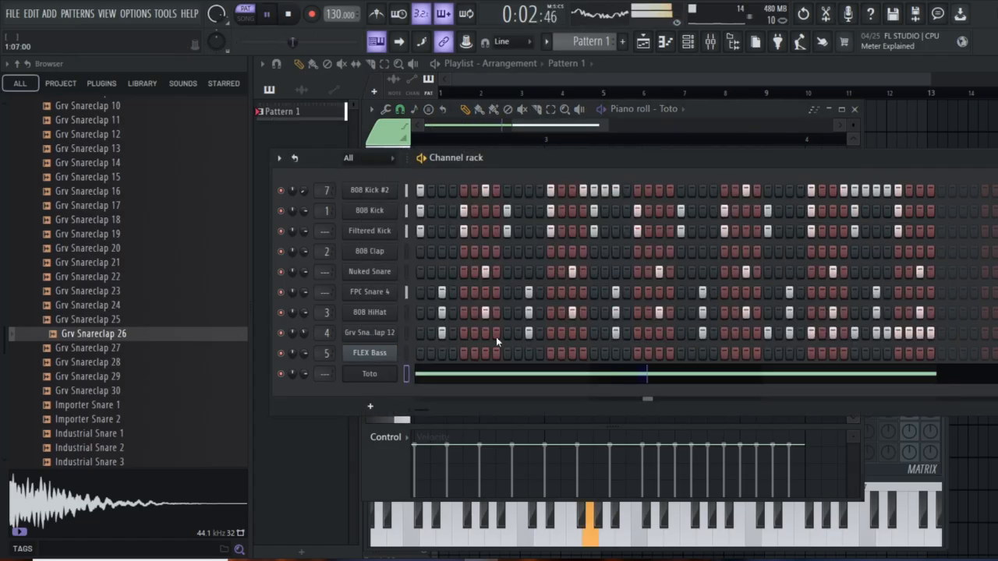
- Add another Sytrus channel below Toto and load its Pizzicato preset from the Orchestral category
click(361, 406)
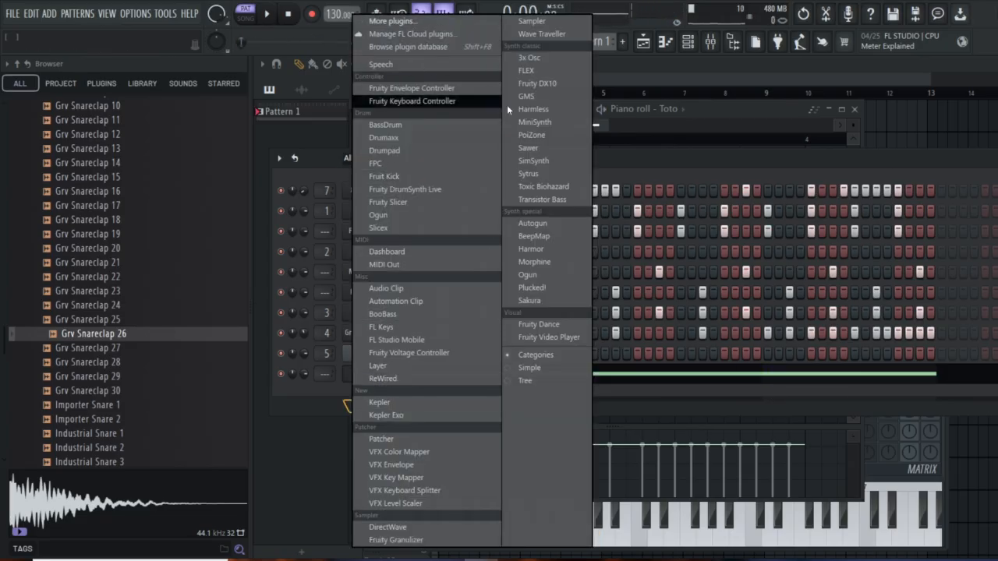
click(534, 174)
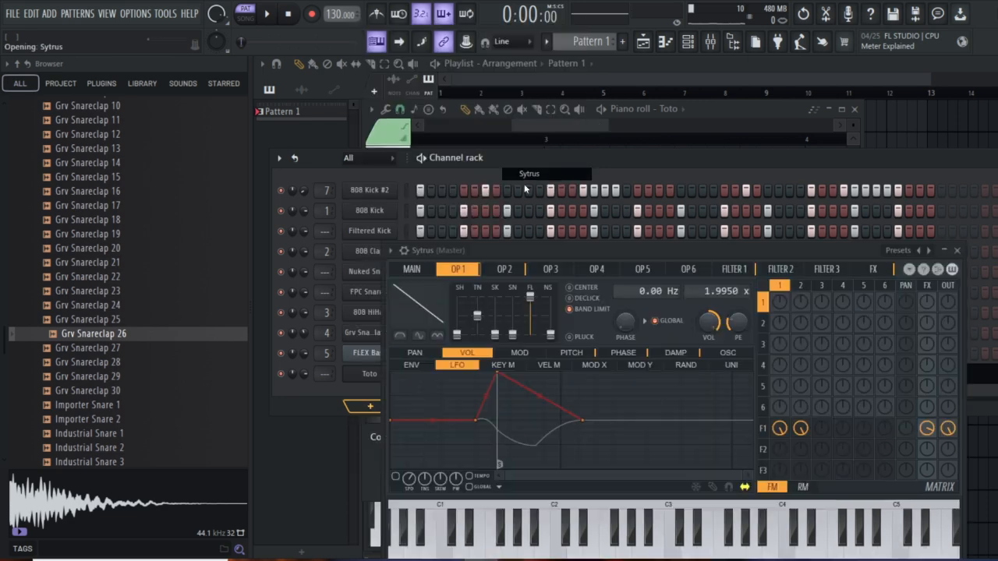
click(396, 254)
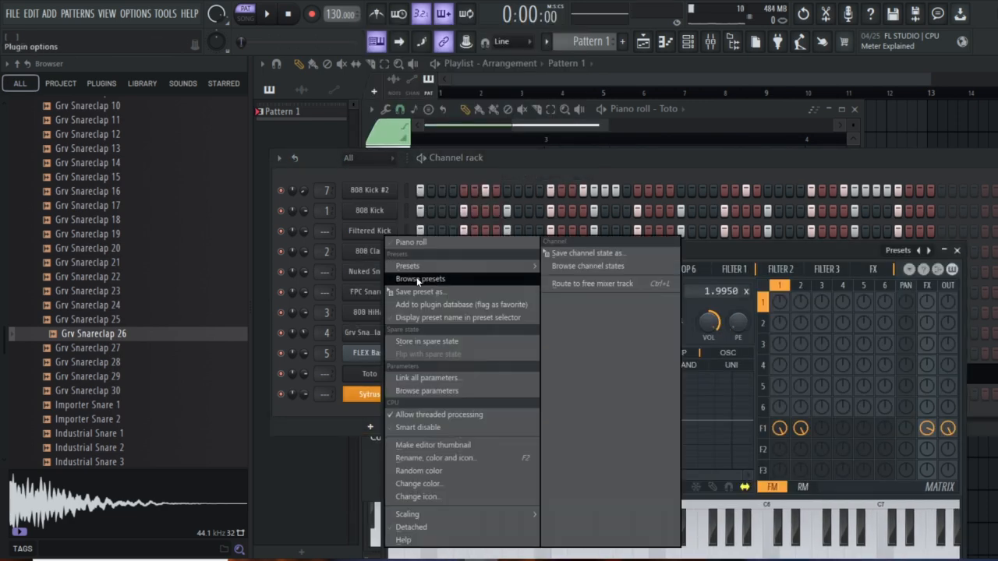
mouse_move(426, 270)
mouse_move(571, 268)
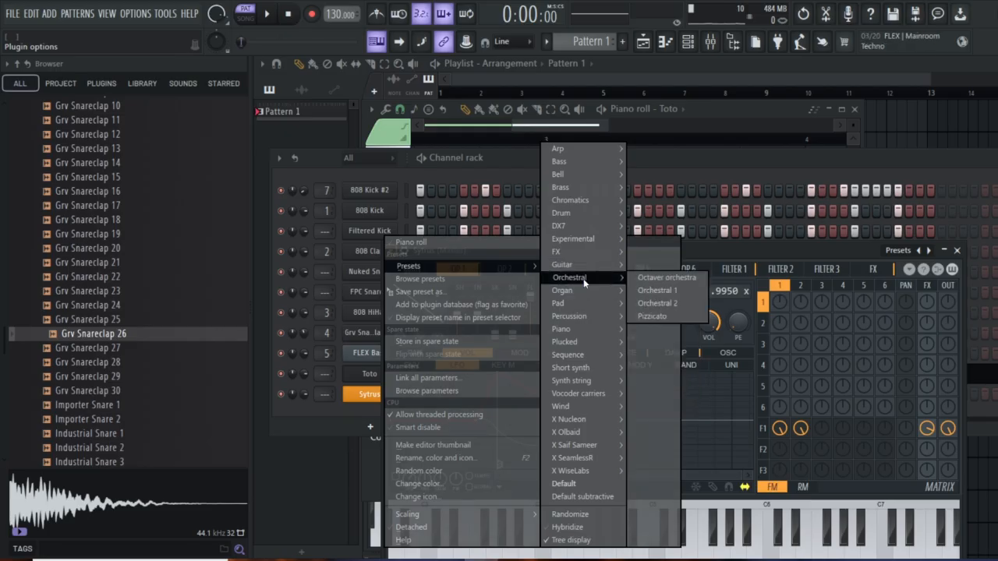
click(676, 318)
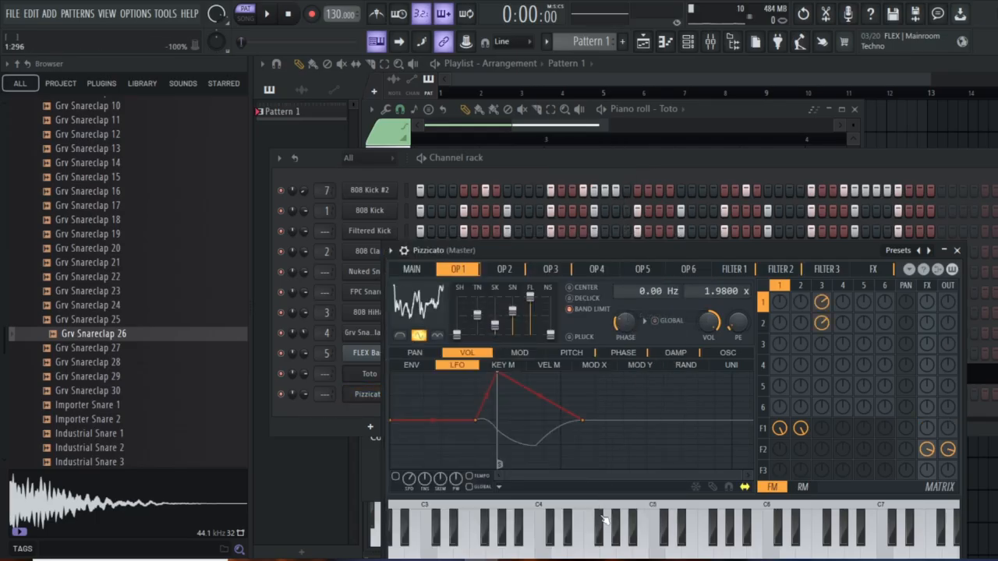
- Audition the Pizzicato sound on a few notes above C6
click(805, 549)
click(818, 549)
click(828, 539)
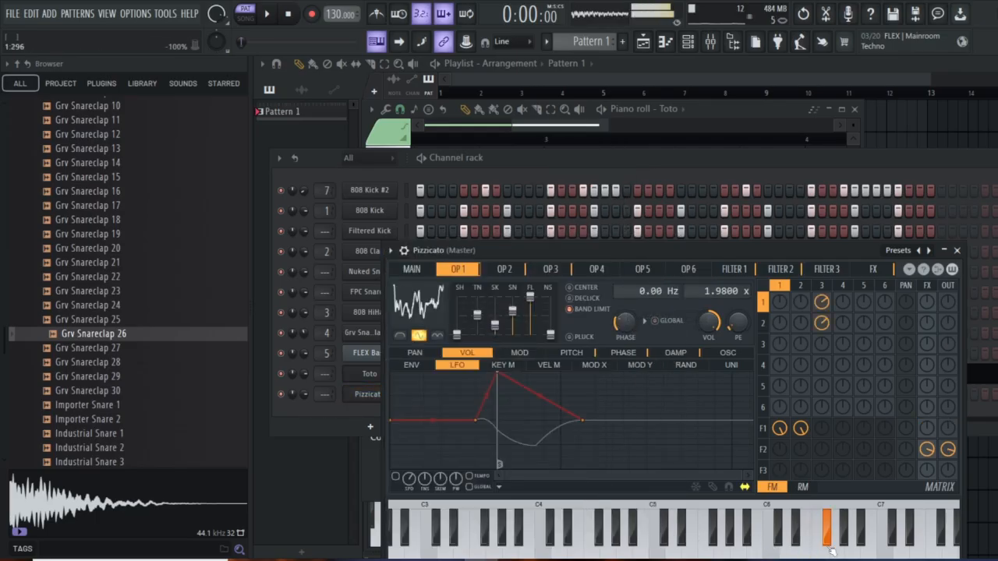
- Change the second Sytrus channel's preset to Flute from the Wind category
click(393, 250)
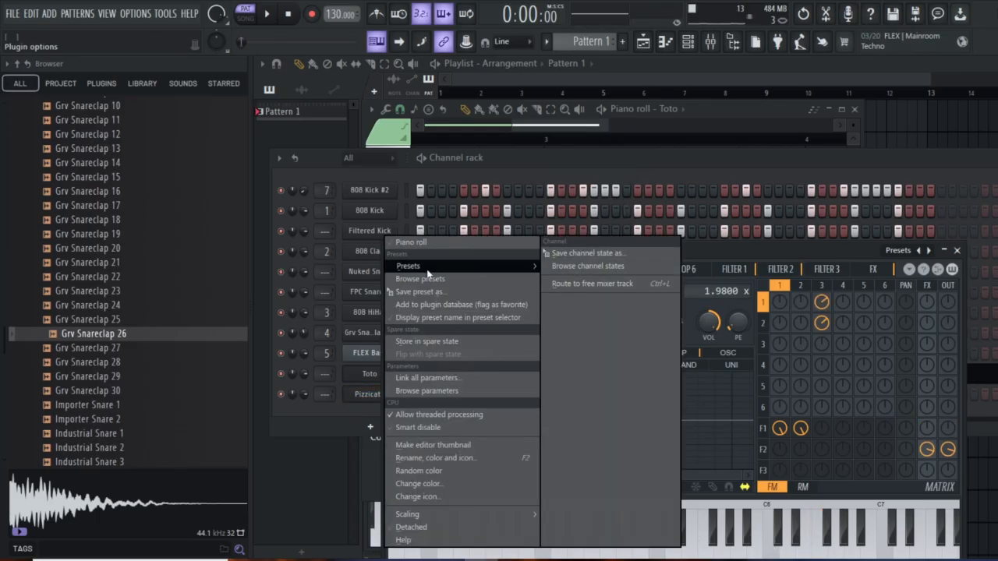
mouse_move(468, 266)
mouse_move(574, 408)
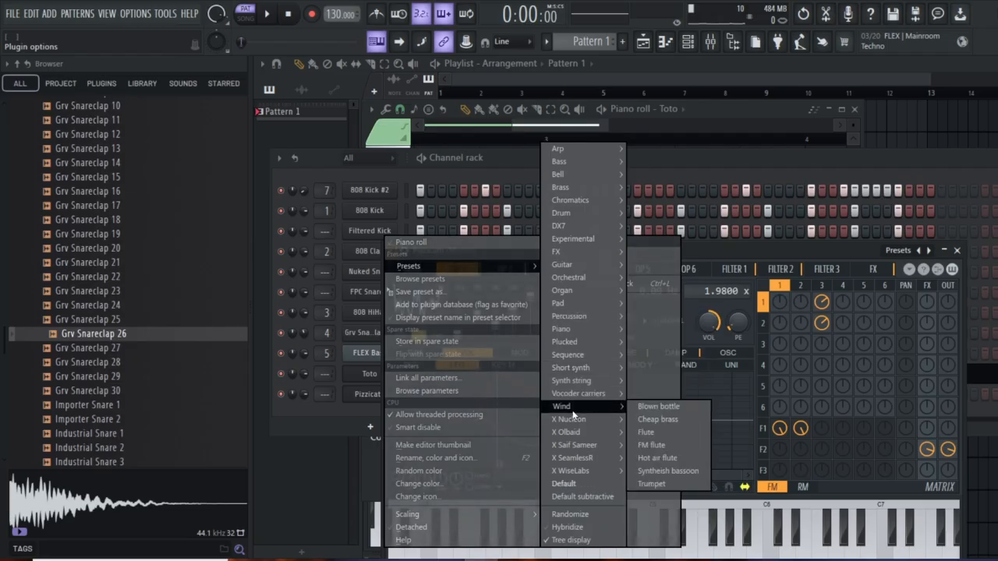
click(674, 434)
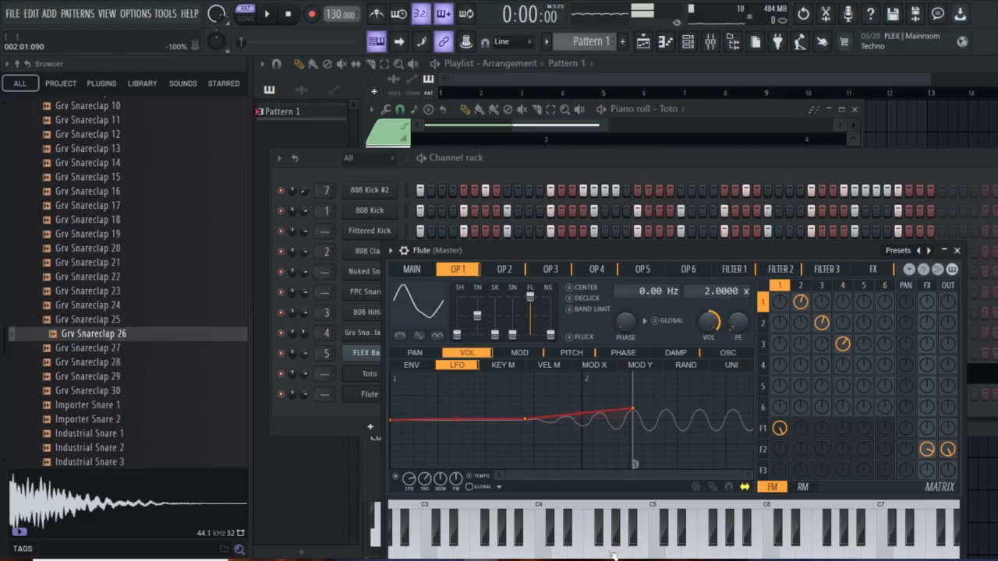
- Open the piano roll for the Flute channel and place a short one-step G4 note at the start of bar 1
click(666, 41)
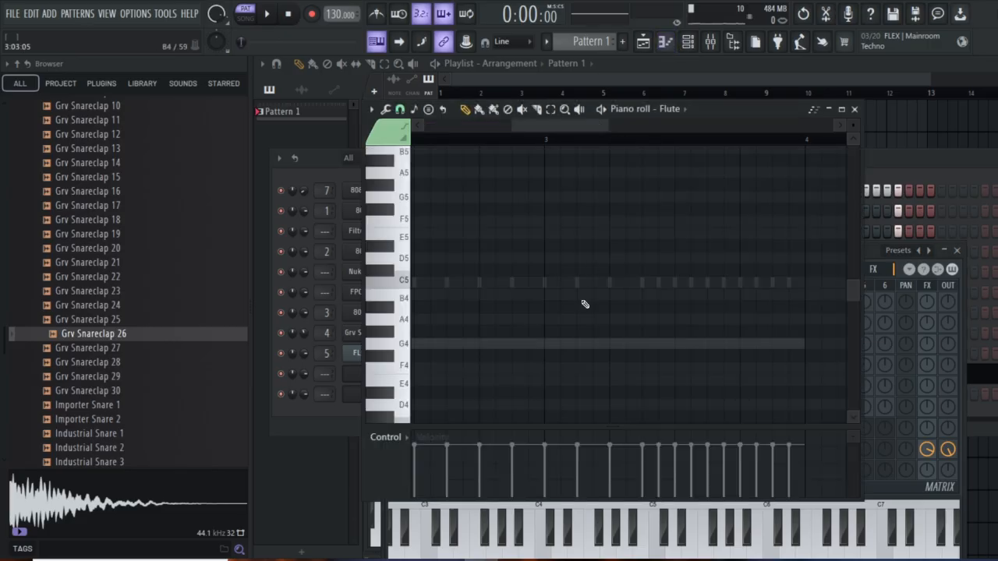
click(415, 346)
click(584, 346)
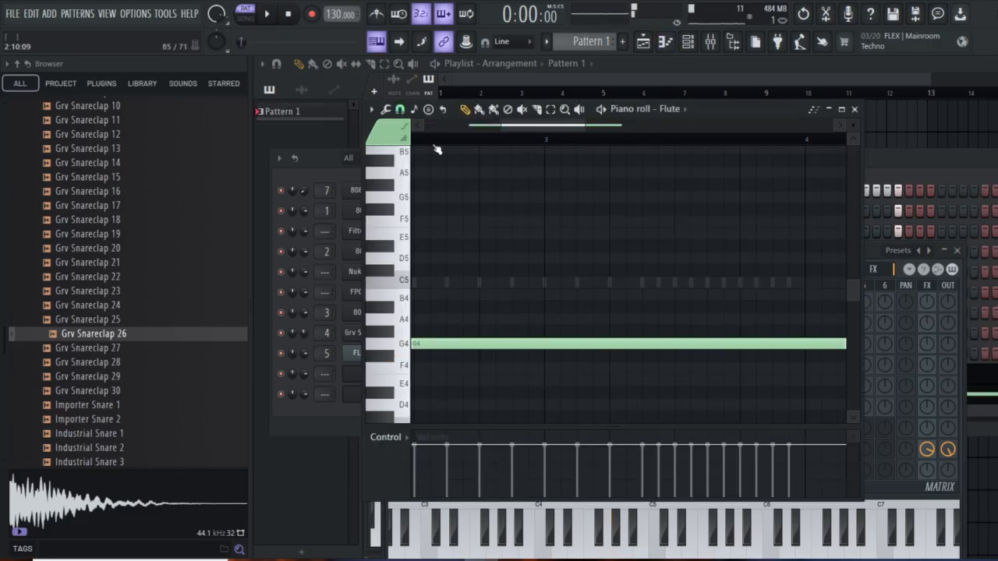
drag(578, 126, 639, 131)
drag(705, 352, 415, 346)
click(419, 344)
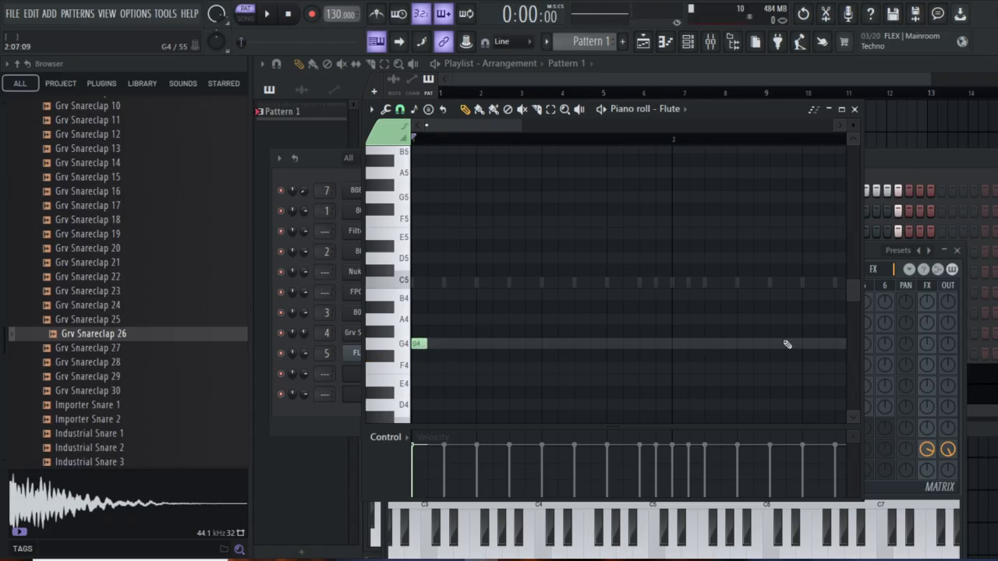
- Continue with alternating one-step A4 and G4 notes up to the fifth step, and stack an A#4 on both A4 notes
click(435, 320)
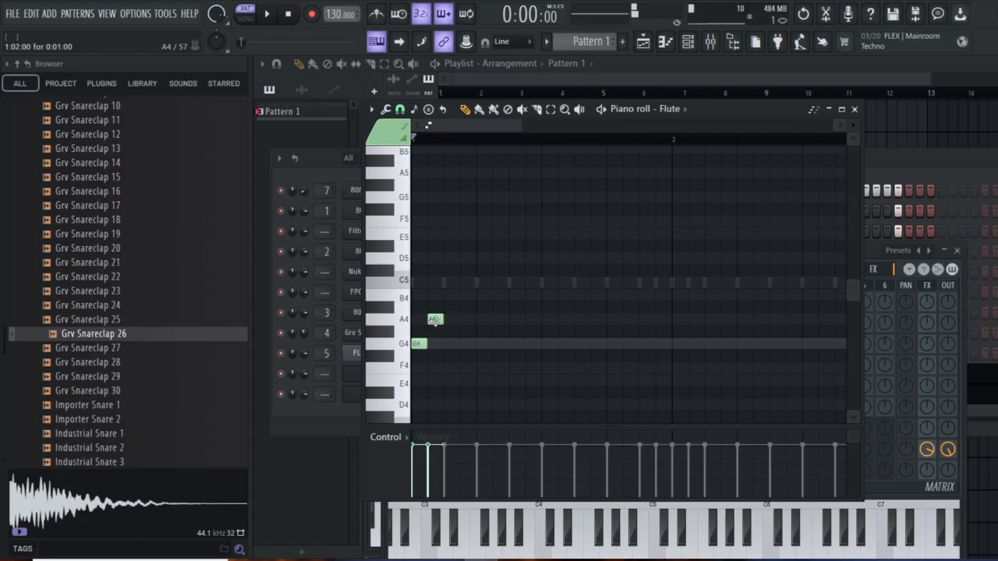
click(463, 345)
drag(460, 343, 445, 343)
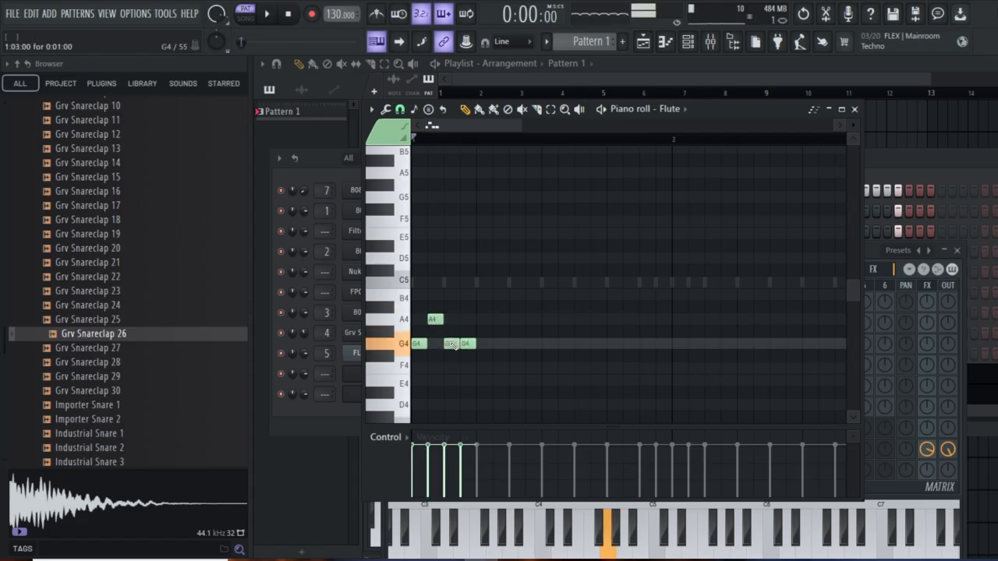
click(467, 319)
click(484, 344)
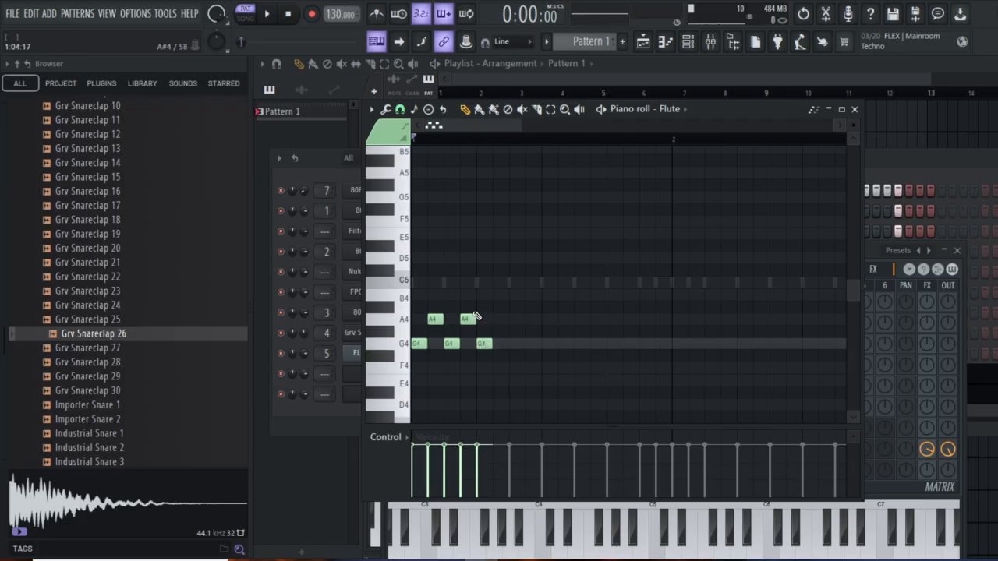
click(434, 307)
click(466, 306)
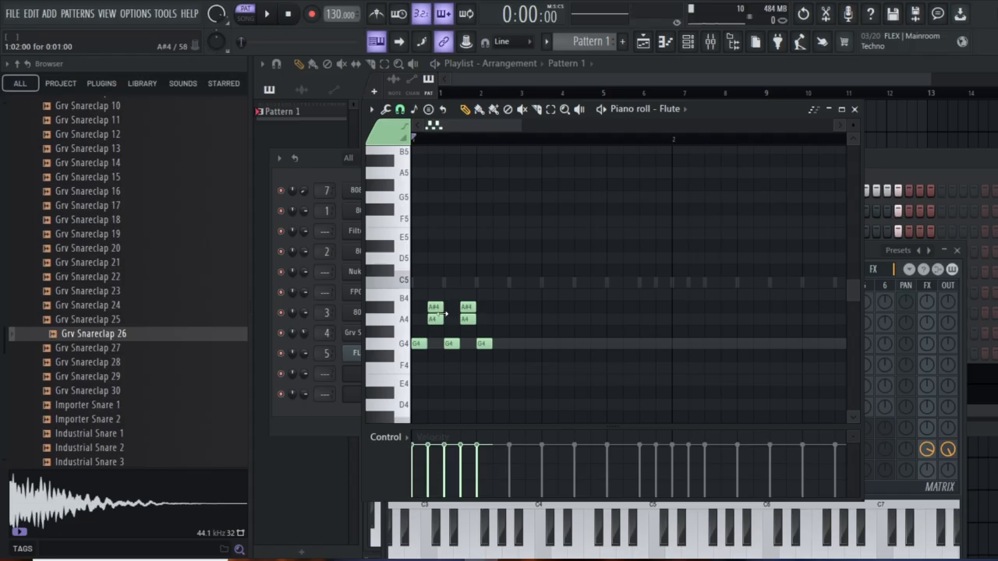
- Spread the motif by moving the second A4/A#4 pair to step 6, the last G4 to step 7 and the middle G4 to step 4
drag(479, 346, 480, 309)
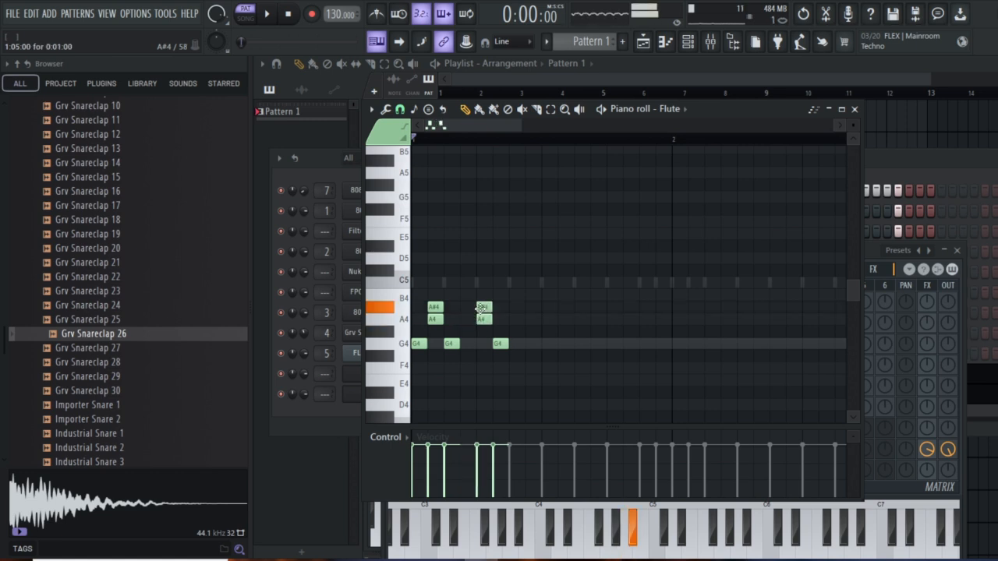
drag(496, 345, 502, 309)
drag(452, 344, 467, 343)
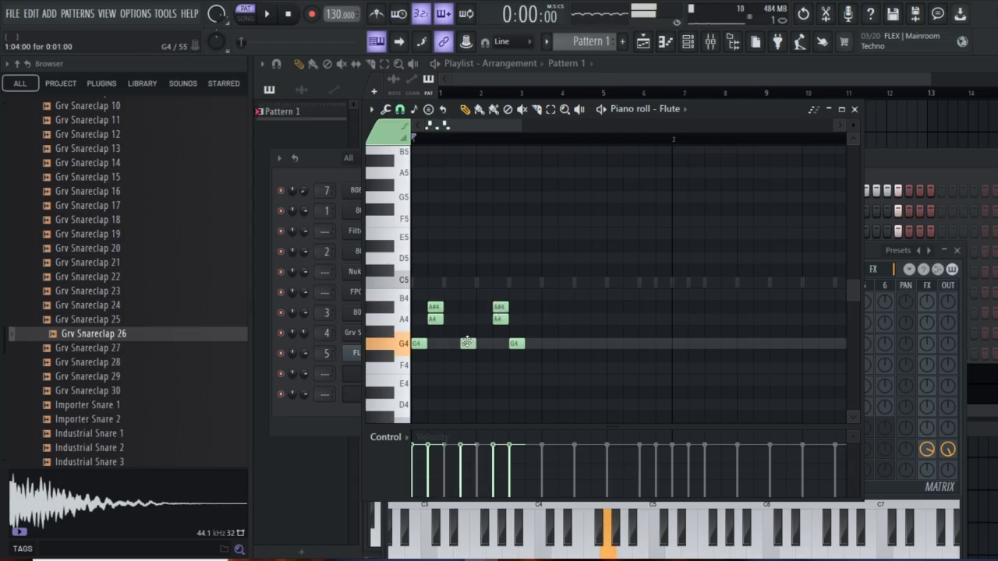
- Complete the arch with A4 and C#5 on step 4, B4 above both A#4 notes, and C5 on steps 3 and 5
click(468, 319)
click(434, 295)
click(500, 294)
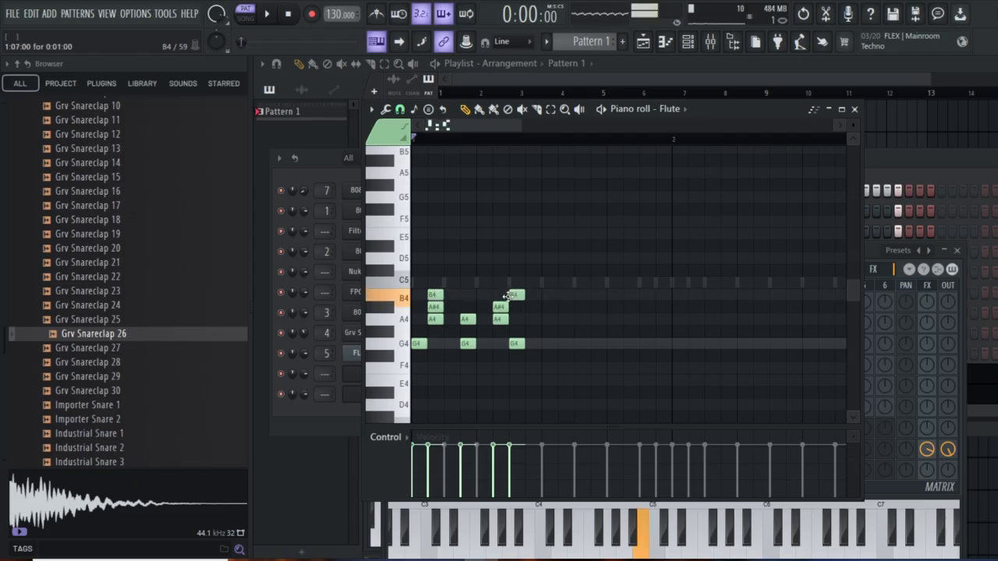
click(484, 282)
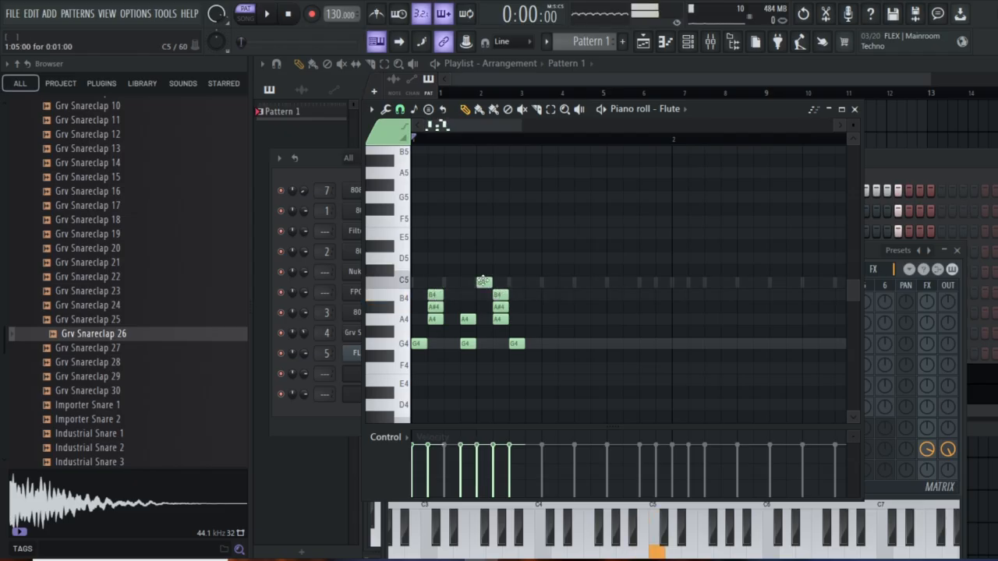
click(451, 282)
click(467, 271)
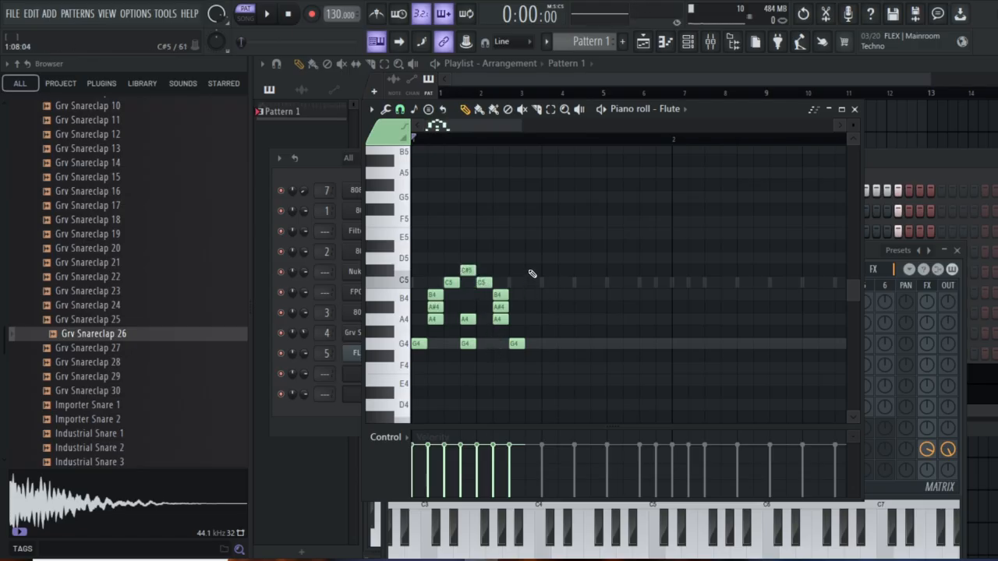
- Play the start of the pattern twice to hear the flute motif with the drums
key(space)
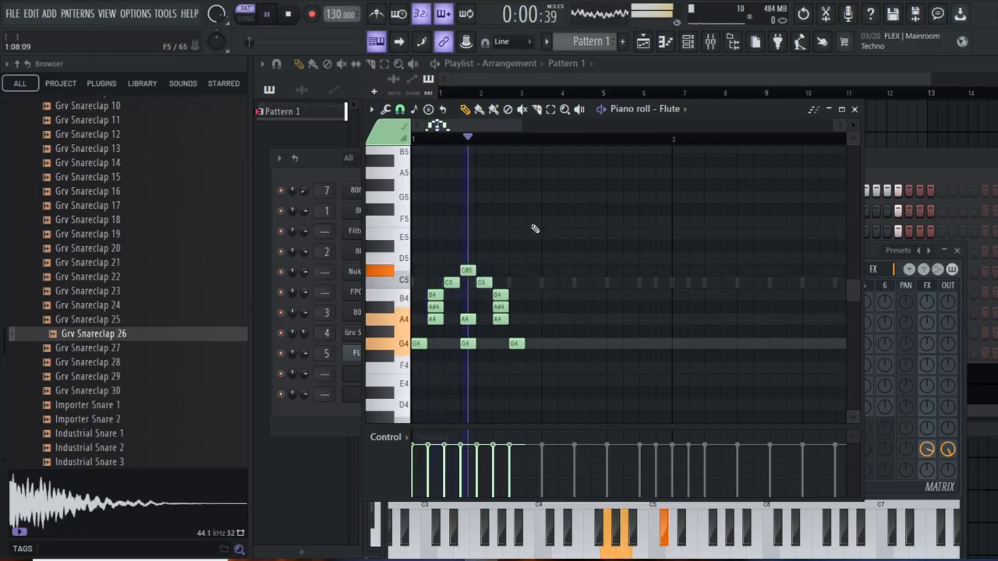
key(space)
key(space)
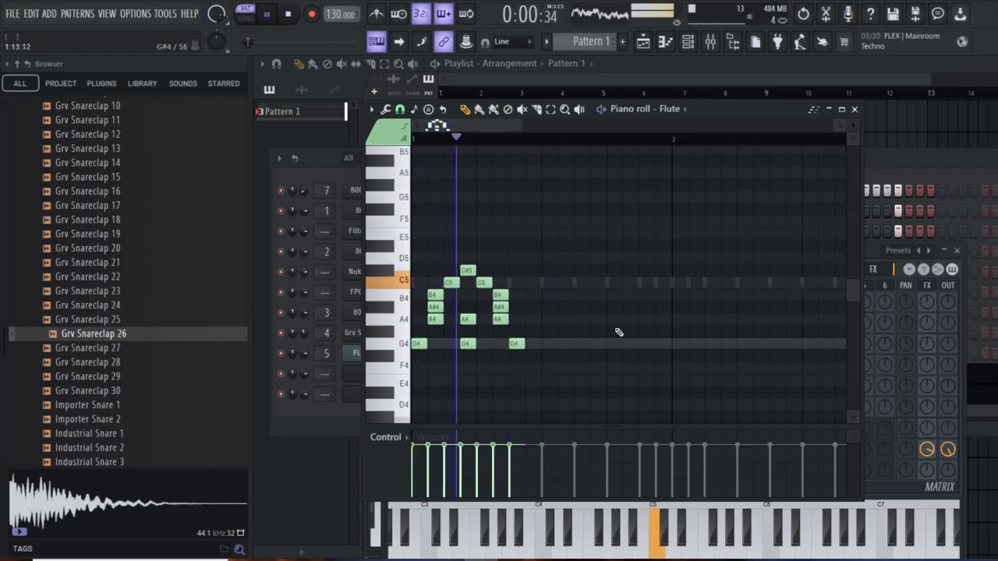
key(space)
- Select the whole flute motif and copy it to the start of bar 2 at the same pitch
mouse_move(535, 367)
mouse_down()
mouse_move(423, 289)
mouse_move(417, 269)
mouse_up()
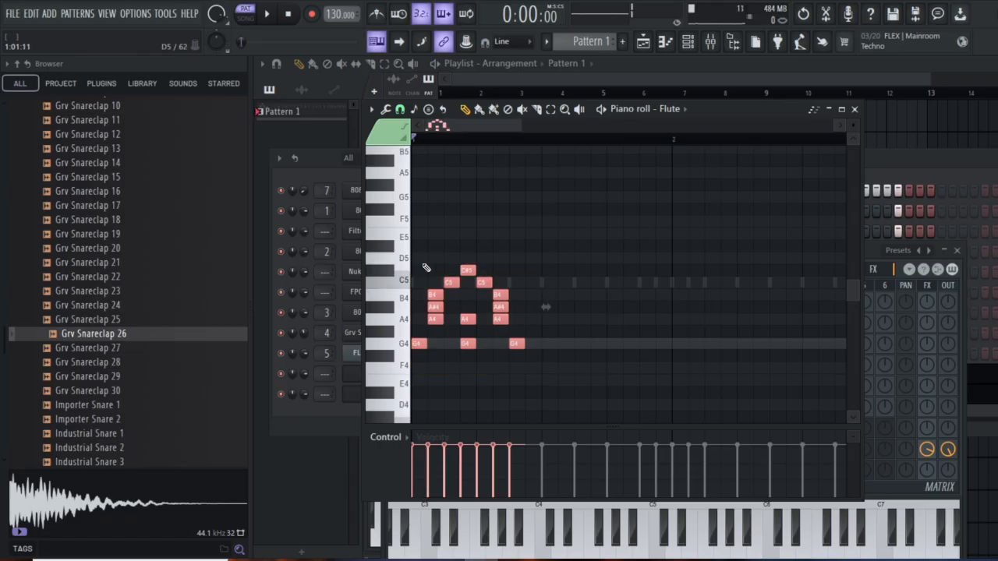
drag(517, 341, 533, 342)
drag(517, 297, 757, 319)
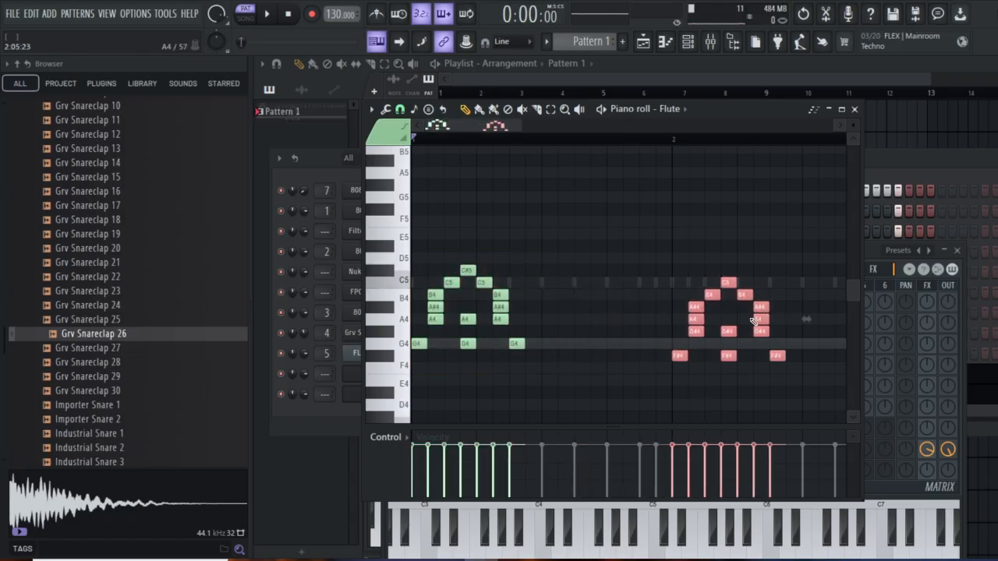
drag(691, 318, 695, 308)
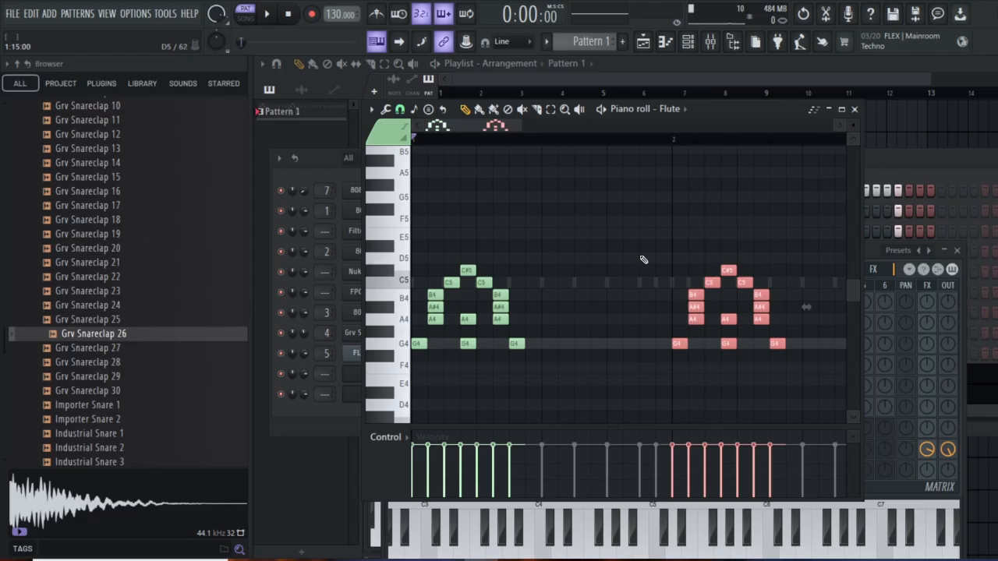
- Paste a third copy of the flute motif around the start of bar 3 and delete the surplus copy overlapping the first motif
drag(483, 126, 551, 132)
scroll(563, 298, down, 5)
scroll(563, 298, down, 1)
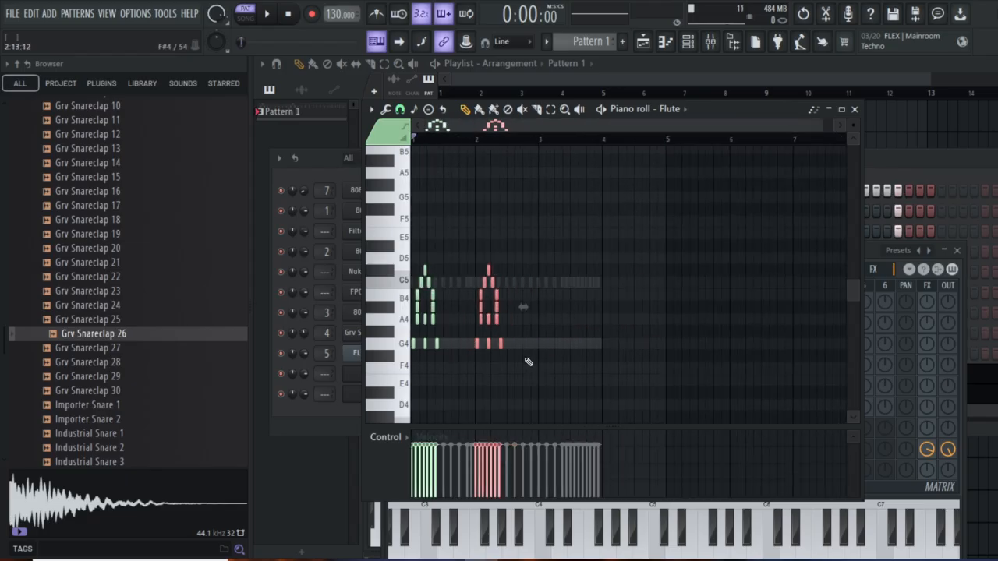
key(ctrl+v)
drag(435, 292, 558, 291)
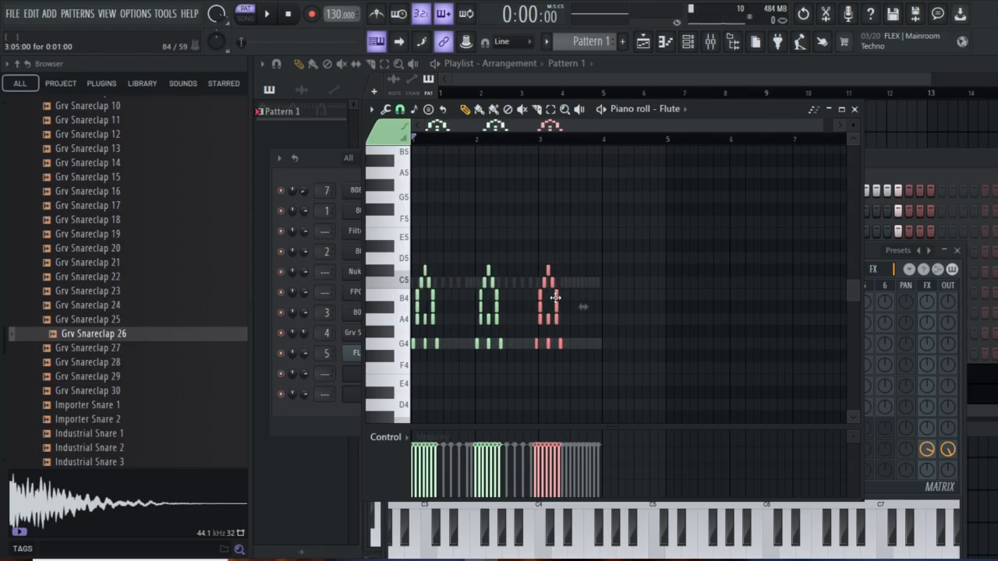
key(ctrl+z)
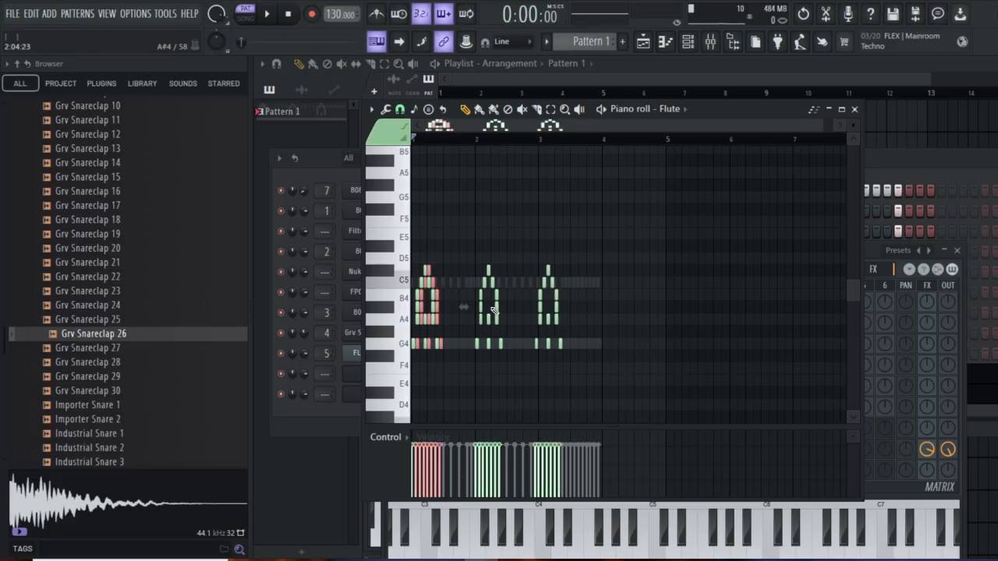
key(Delete)
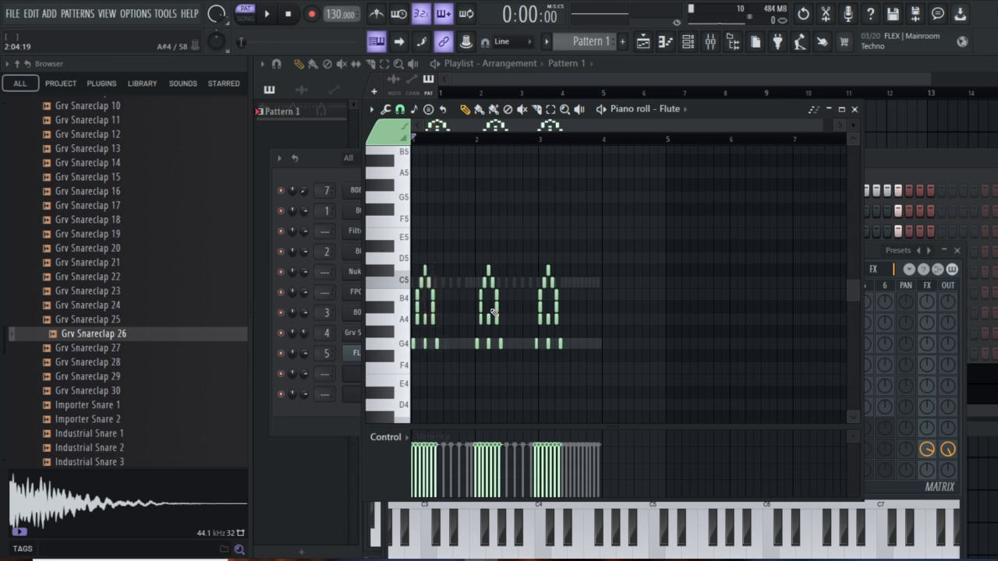
- Play the pattern with all three flute motifs, and close the Flute piano roll and instrument window
key(space)
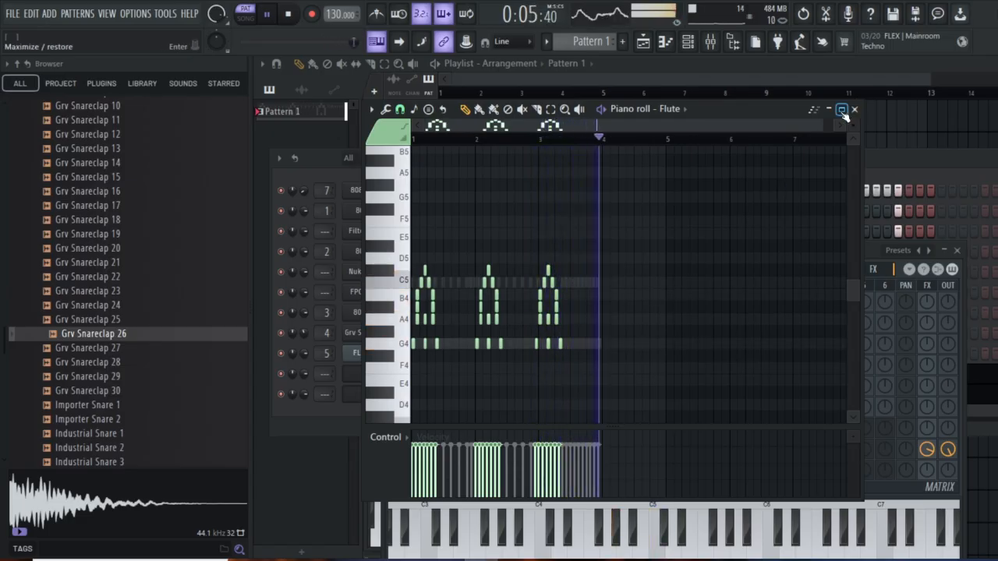
key(space)
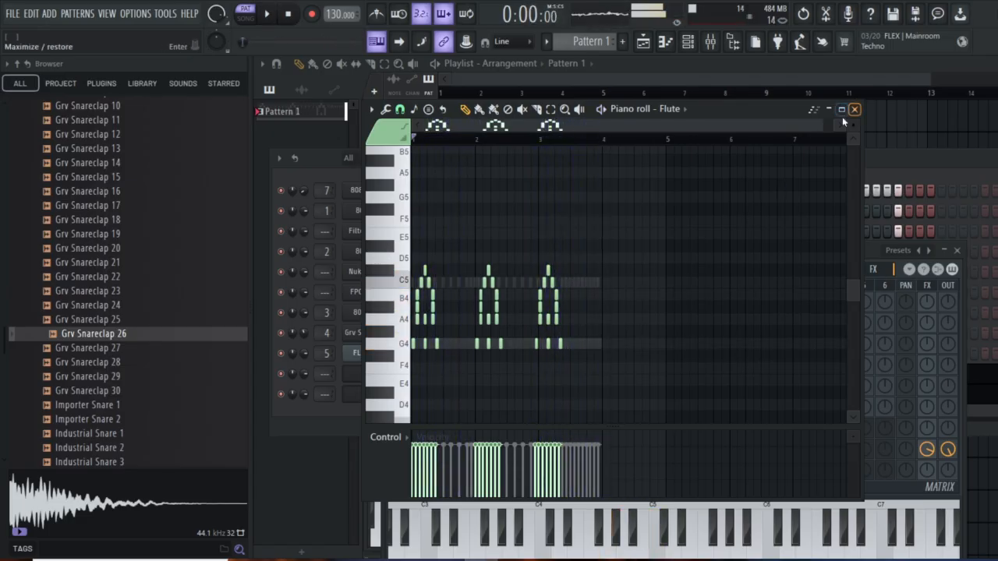
click(853, 109)
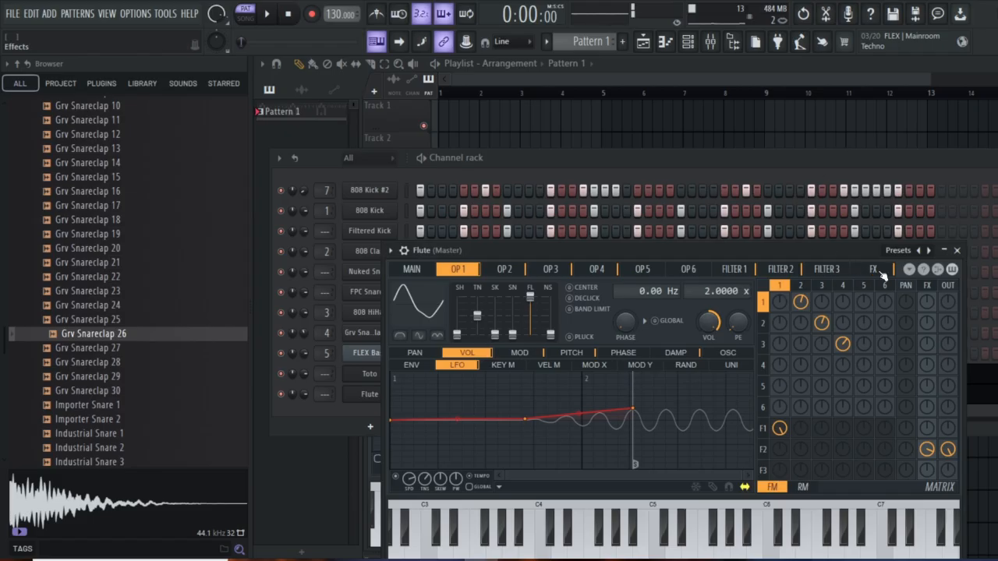
click(958, 251)
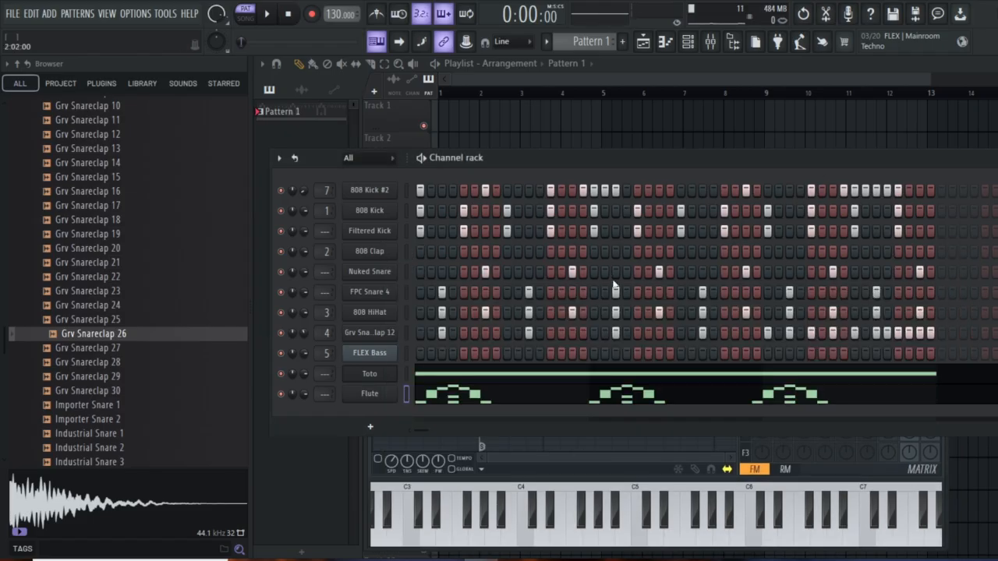
- Bring the Toto instrument forward, add modulation amounts across its FM matrix, including operator 6 onto itself, and close it
drag(637, 156, 615, 53)
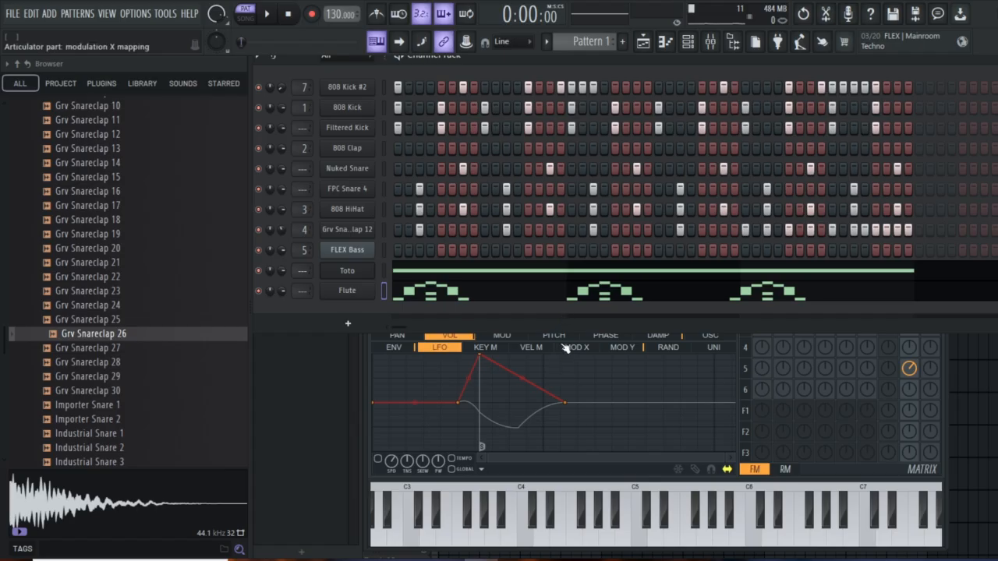
click(751, 372)
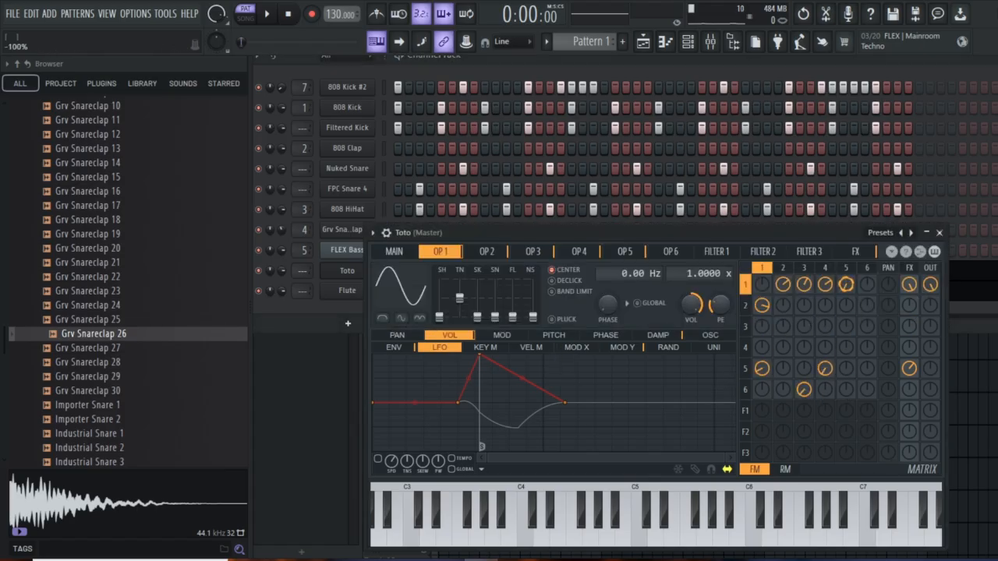
mouse_move(804, 306)
mouse_down()
mouse_move(804, 347)
mouse_move(783, 347)
mouse_move(846, 343)
mouse_move(804, 368)
mouse_move(889, 425)
mouse_up()
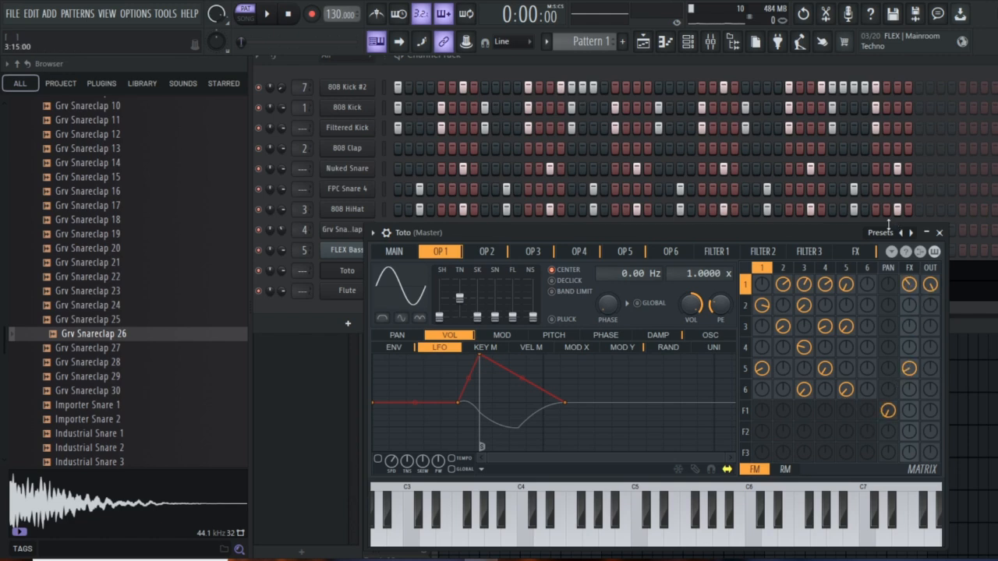
drag(911, 326, 910, 337)
drag(791, 60, 768, 60)
drag(868, 389, 867, 399)
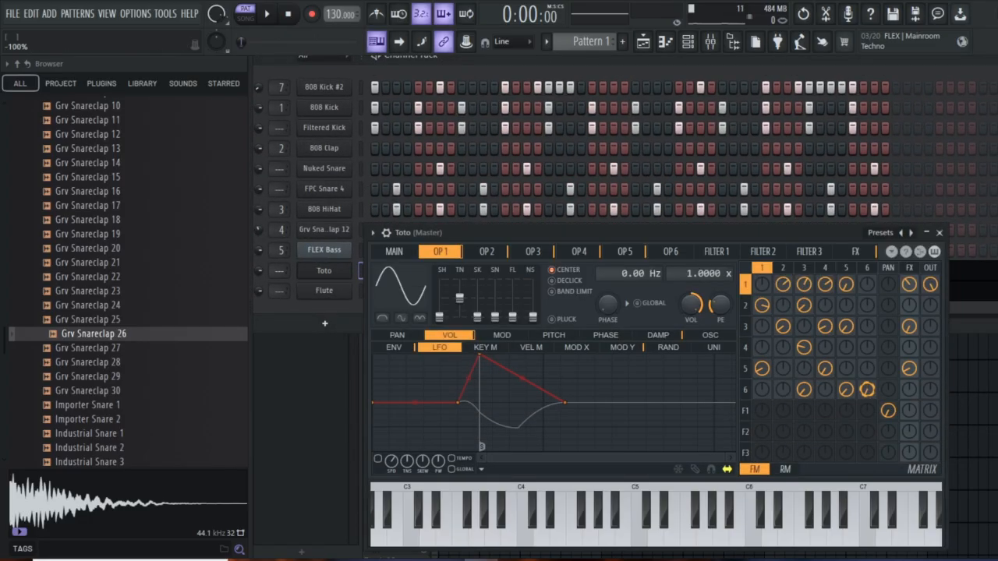
drag(846, 347, 846, 355)
drag(783, 347, 785, 355)
click(940, 232)
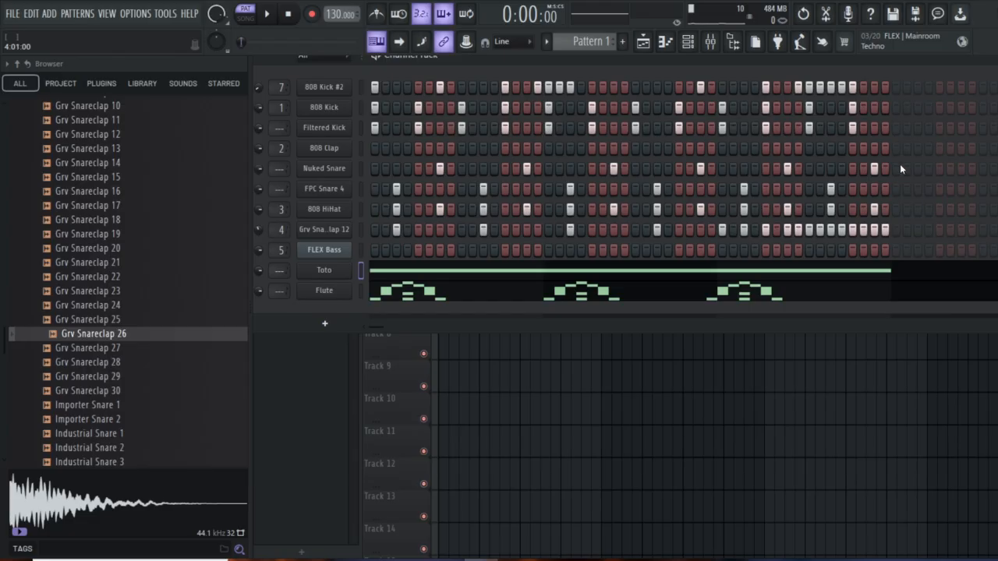
- Clear the channel rack away so the whole playlist is accessible
drag(904, 69, 736, 226)
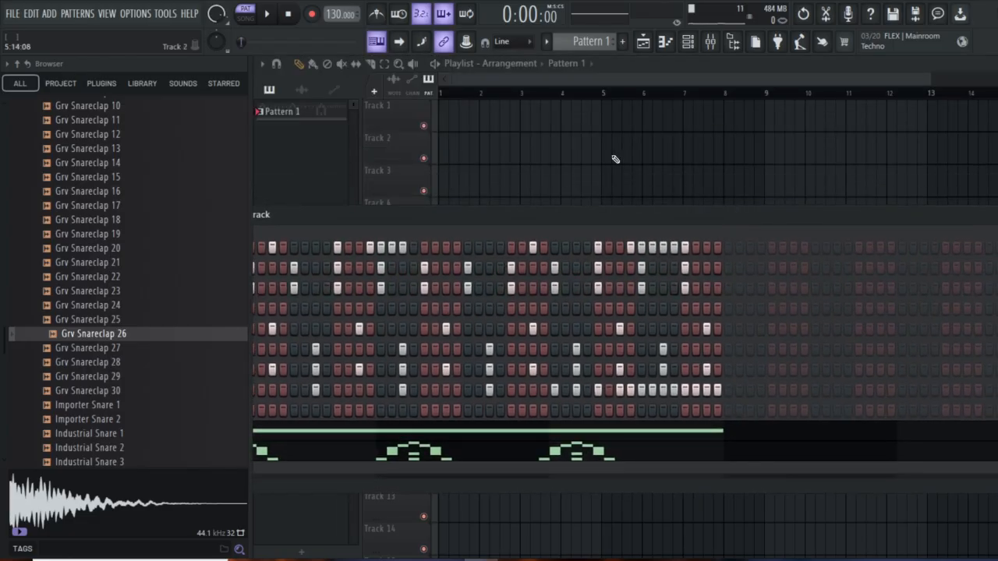
drag(648, 213, 358, 178)
drag(564, 186, 310, 174)
drag(500, 188, 306, 166)
click(769, 161)
- Place a Pattern 1 clip on Track 1 starting at bar 1
click(323, 112)
click(454, 113)
drag(486, 126, 476, 128)
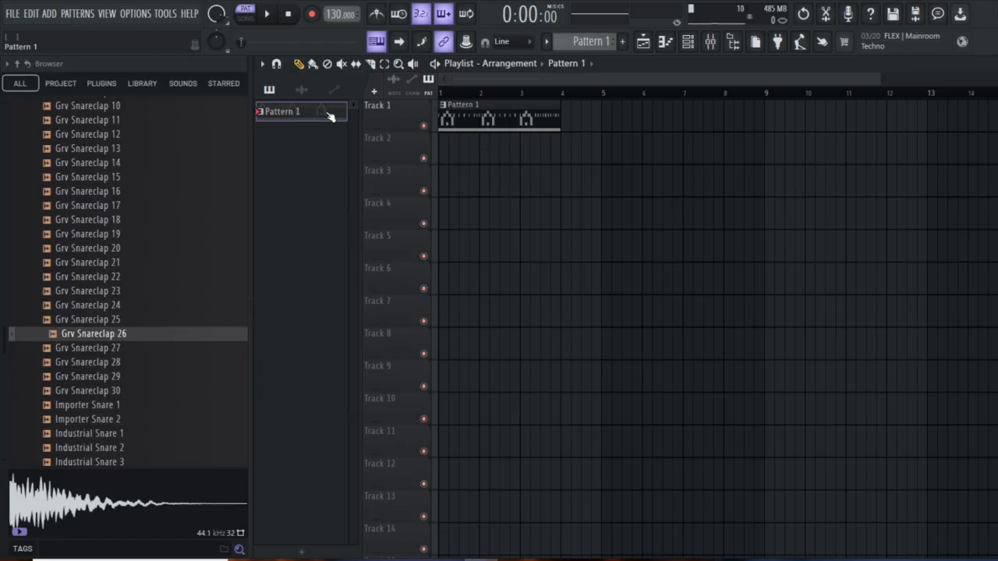
- Select the Pattern 1 clip and duplicate it seven times end to end along Track 1
drag(496, 157, 523, 119)
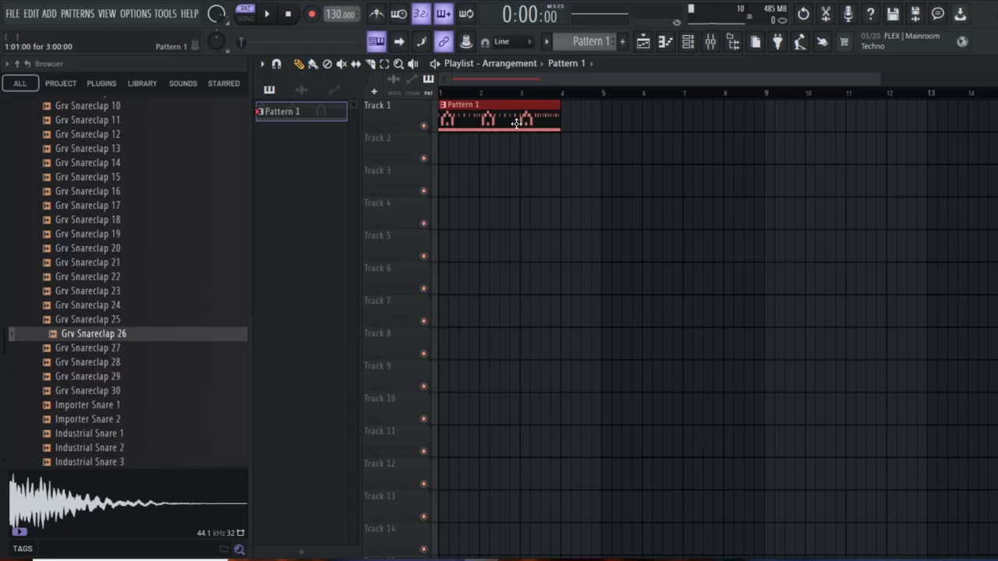
mouse_move(490, 162)
mouse_down()
mouse_move(504, 102)
mouse_move(505, 157)
mouse_up()
key(ctrl+b)
key(ctrl+b)
key(ctrl+b)
key(ctrl+b)
key(ctrl+b)
key(ctrl+b)
key(ctrl+b)
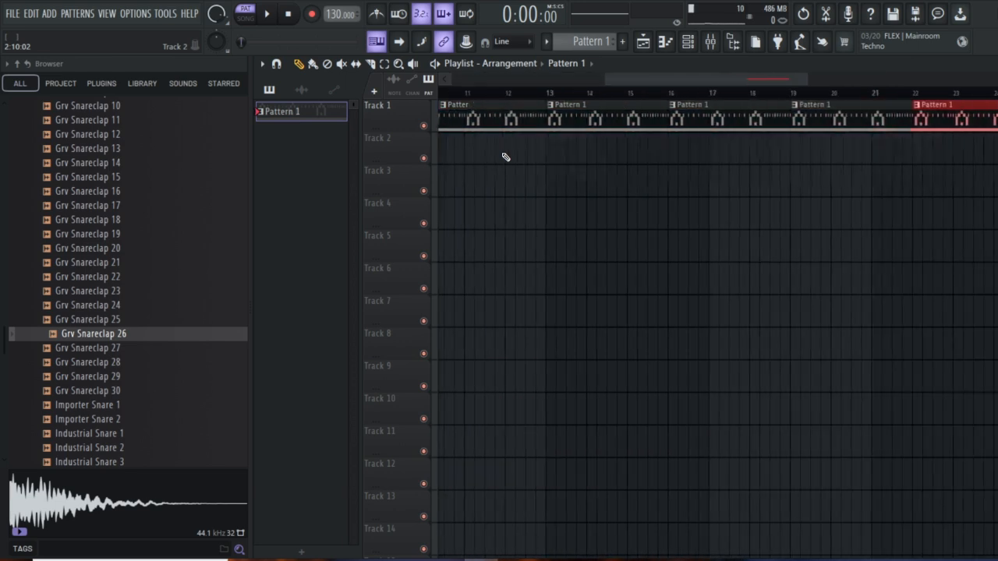
drag(606, 79, 453, 80)
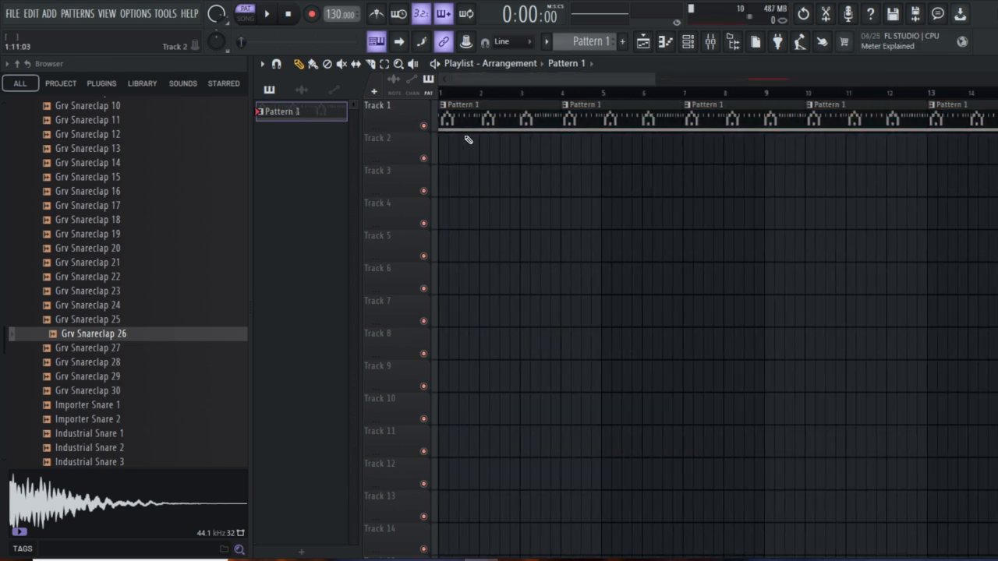
- Delete every Pattern 1 clip from Track 1 and split Pattern 1 by channel
scroll(532, 191, down, 4)
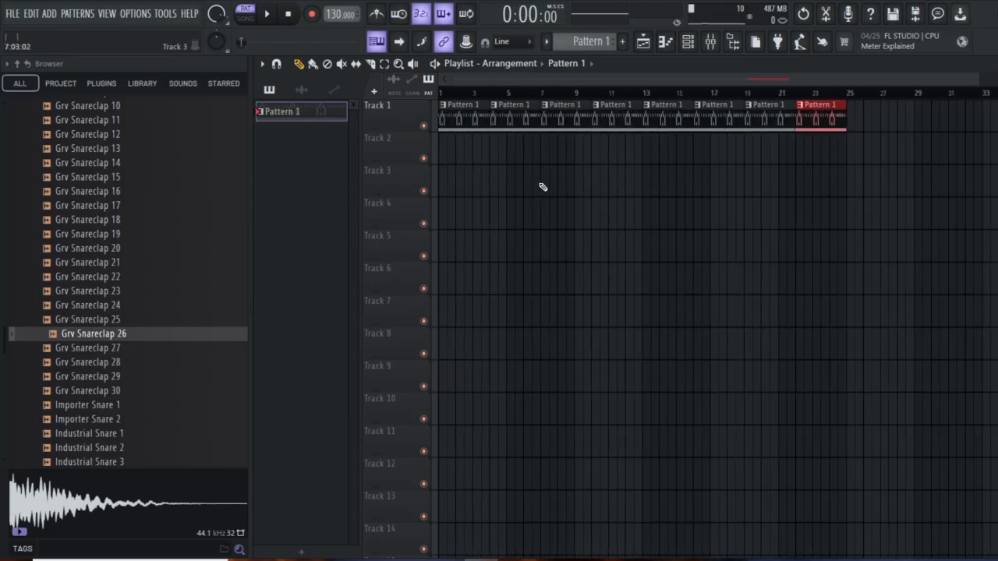
drag(821, 187, 539, 120)
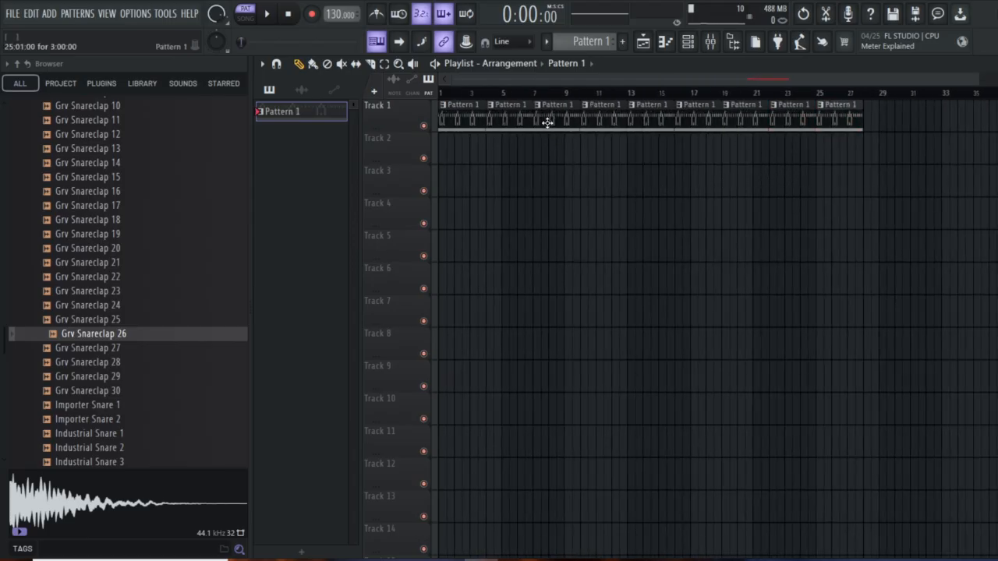
right_click(854, 125)
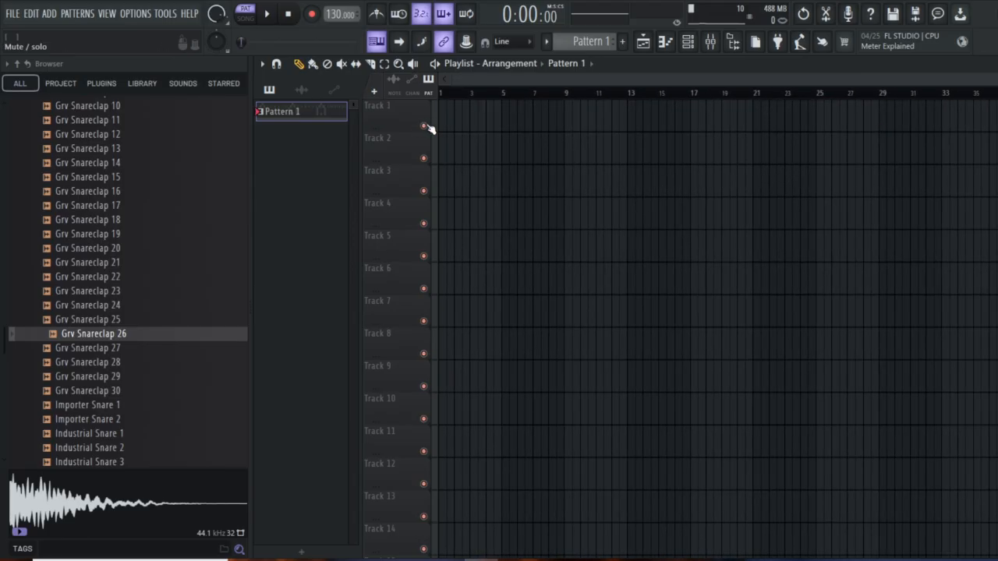
right_click(335, 117)
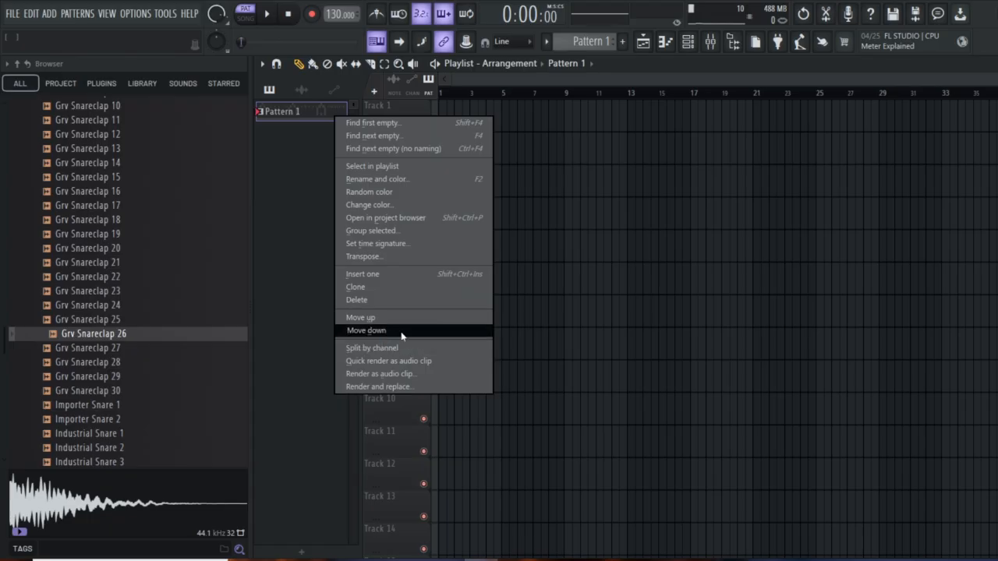
click(382, 348)
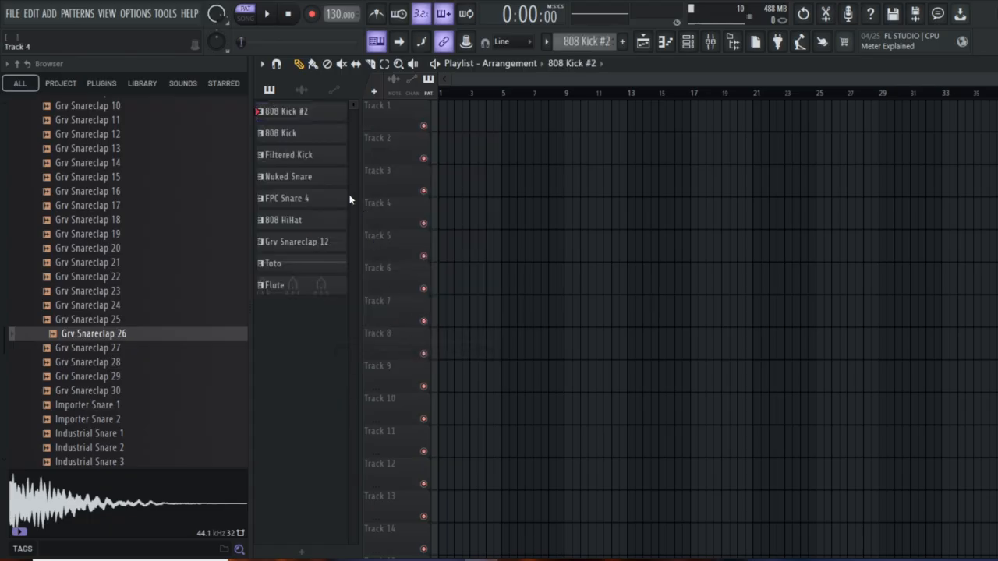
- Place the nine split patterns, 808 Kick #2 through Flute, on Tracks 1 to 9 in list order, all starting at bar 1
drag(312, 119, 456, 117)
drag(329, 137, 471, 155)
drag(317, 162, 479, 188)
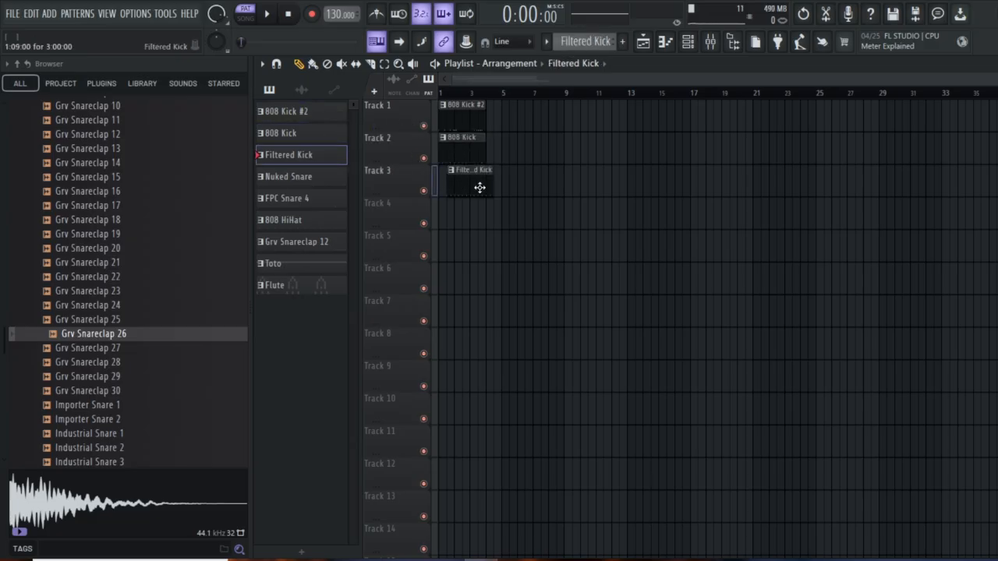
drag(332, 181, 461, 216)
drag(289, 198, 441, 253)
drag(302, 223, 421, 283)
drag(295, 246, 392, 316)
drag(273, 263, 396, 354)
drag(296, 285, 436, 386)
- Select the clips on Tracks 1 to 9 and duplicate the whole set end to end until the arrangement extends past bar 65
drag(475, 451, 457, 127)
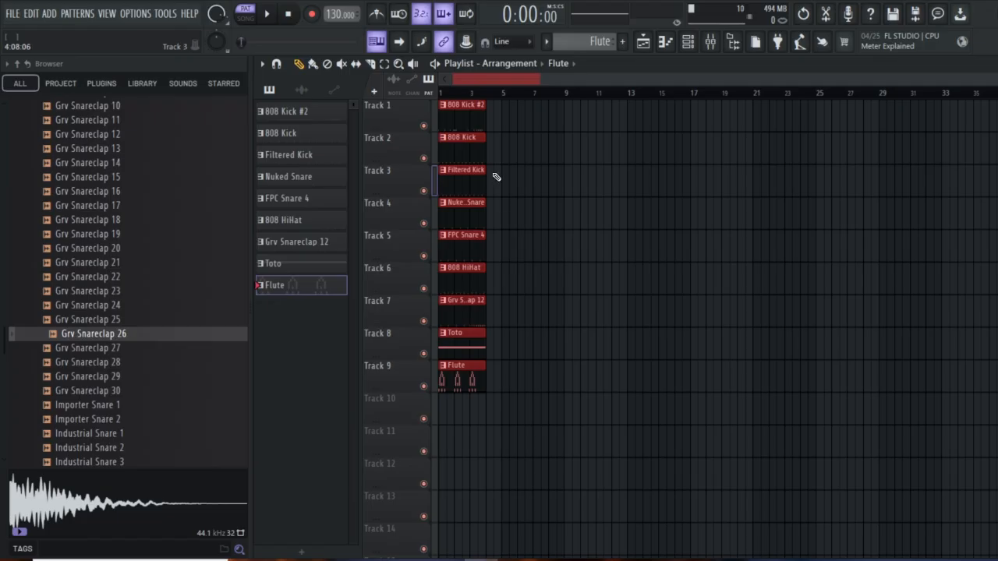
key(ctrl+b)
key(ctrl+b)
key(ctrl+b)
key(ctrl+b)
key(ctrl+b)
key(ctrl+b)
key(ctrl+b)
key(ctrl+b)
key(ctrl+b)
key(ctrl+b)
key(ctrl+b)
key(ctrl+b)
key(ctrl+b)
key(ctrl+b)
key(ctrl+b)
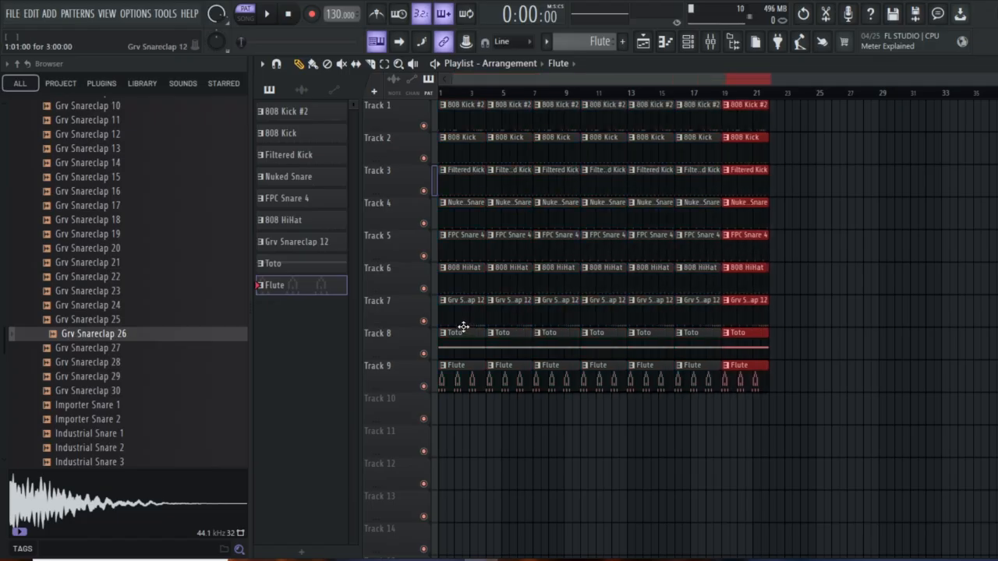
key(ctrl+b)
key(ctrl+b)
scroll(669, 439, down, 2)
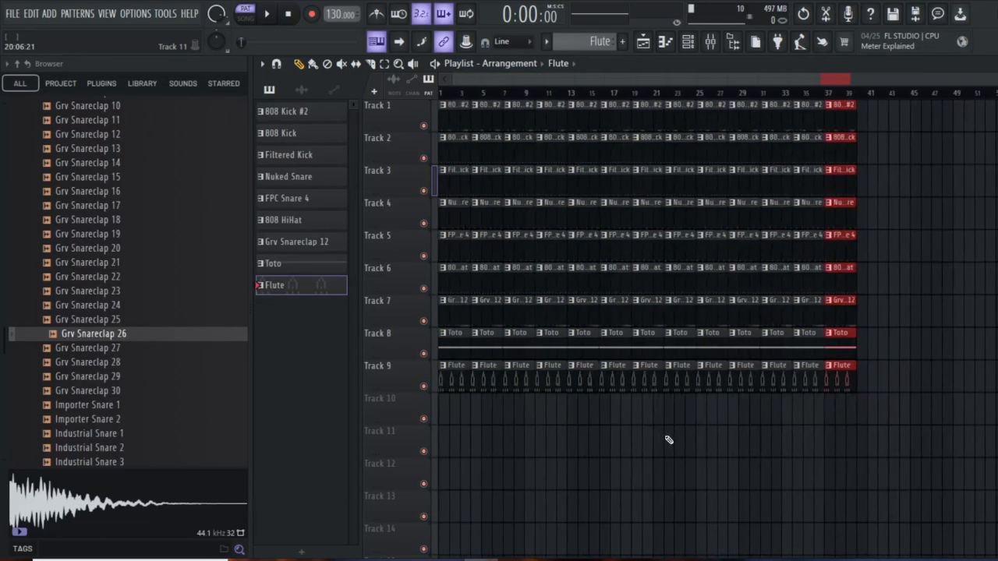
key(ctrl+b)
key(ctrl+b)
key(ctrl+b)
key(ctrl+b)
key(ctrl+b)
key(ctrl+b)
key(ctrl+b)
key(ctrl+b)
key(ctrl+b)
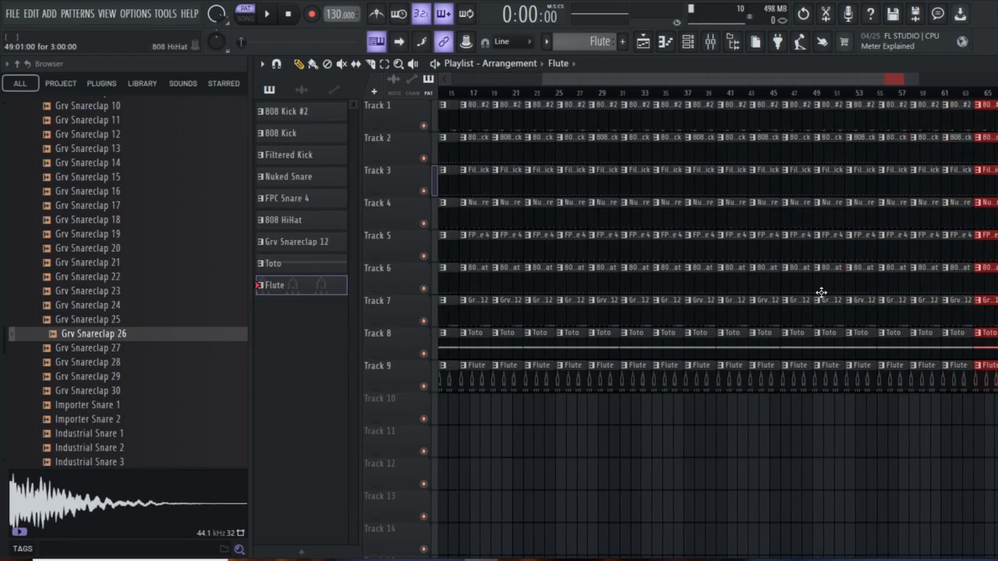
- Check the song time at bar 64 in minutes and seconds, and return the playhead to the start
click(972, 94)
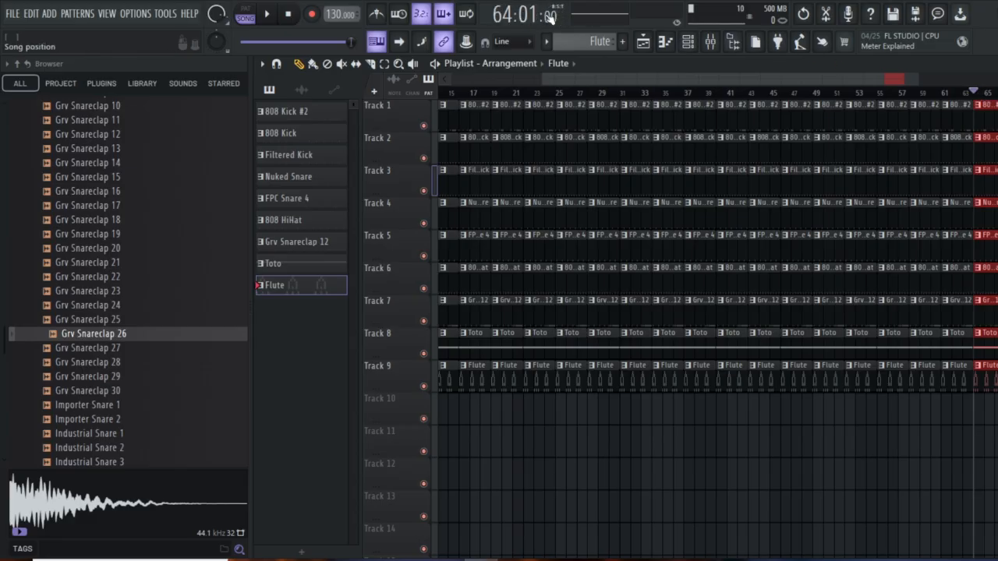
click(544, 19)
click(533, 17)
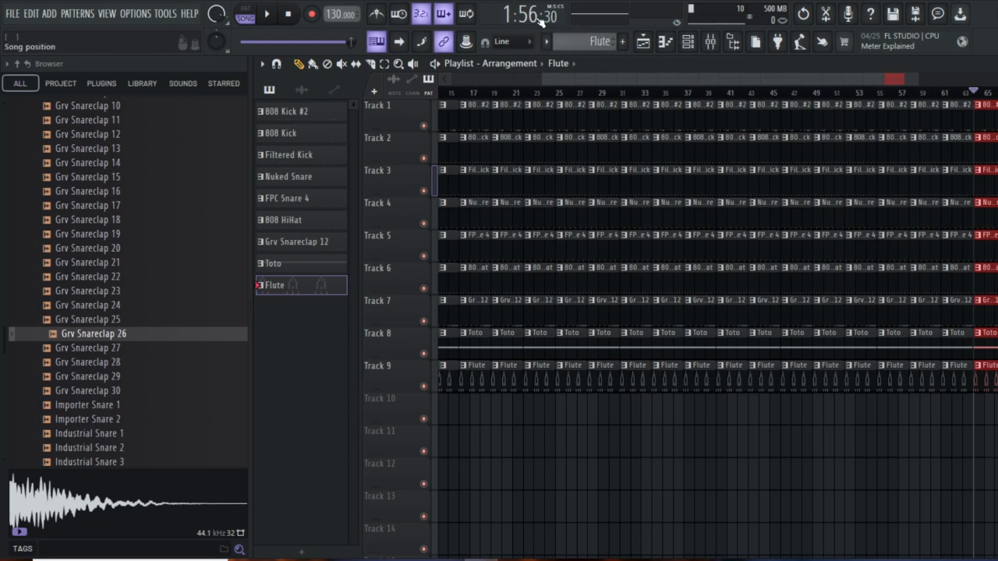
drag(645, 76, 439, 78)
click(451, 96)
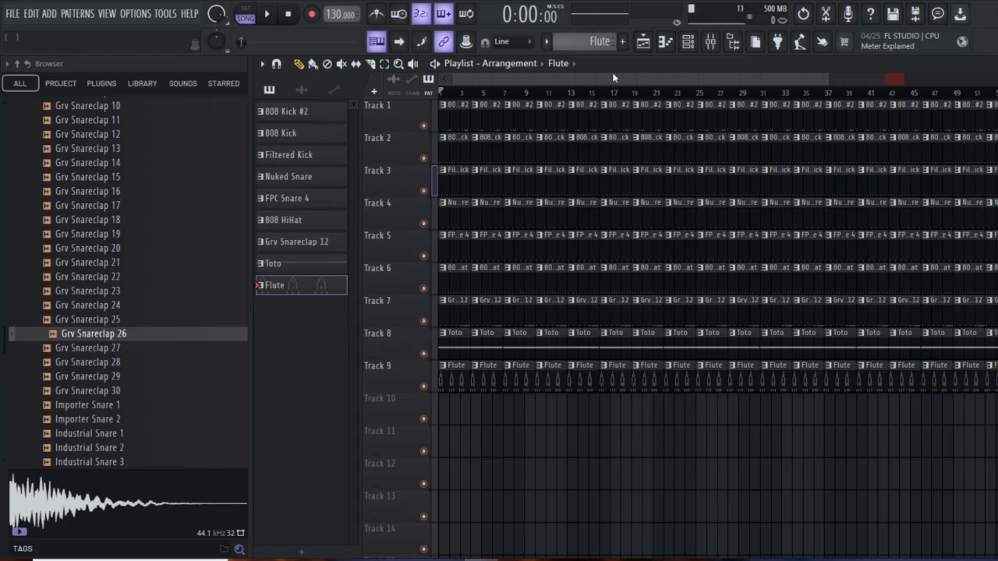
- Duplicate the selected last set of nine clips end to end until the arrangement reaches about bar 105
scroll(675, 413, down, 3)
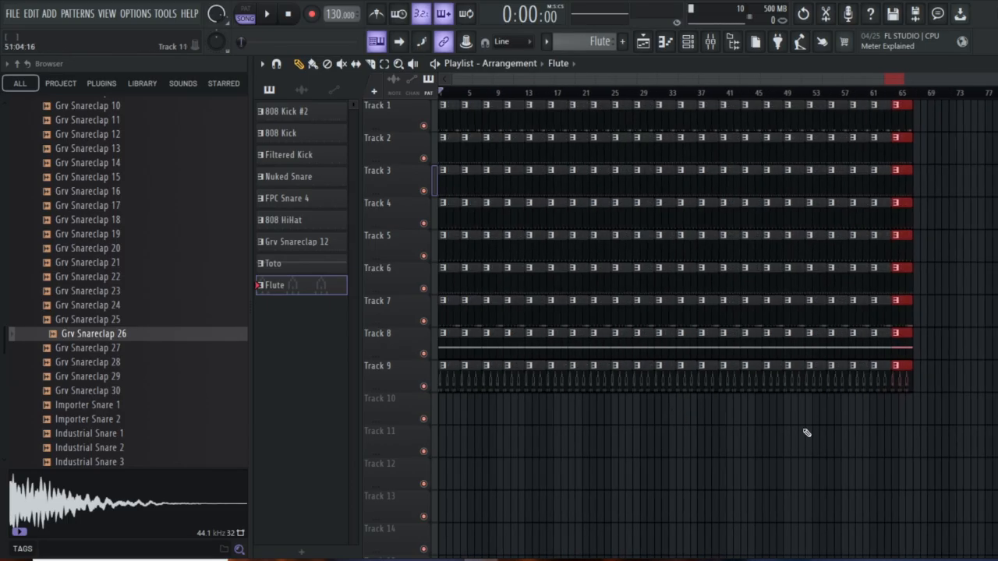
key(ctrl+b)
key(ctrl+b)
key(ctrl+b)
key(ctrl+b)
key(ctrl+b)
key(ctrl+b)
key(ctrl+b)
key(ctrl+b)
key(ctrl+b)
key(ctrl+b)
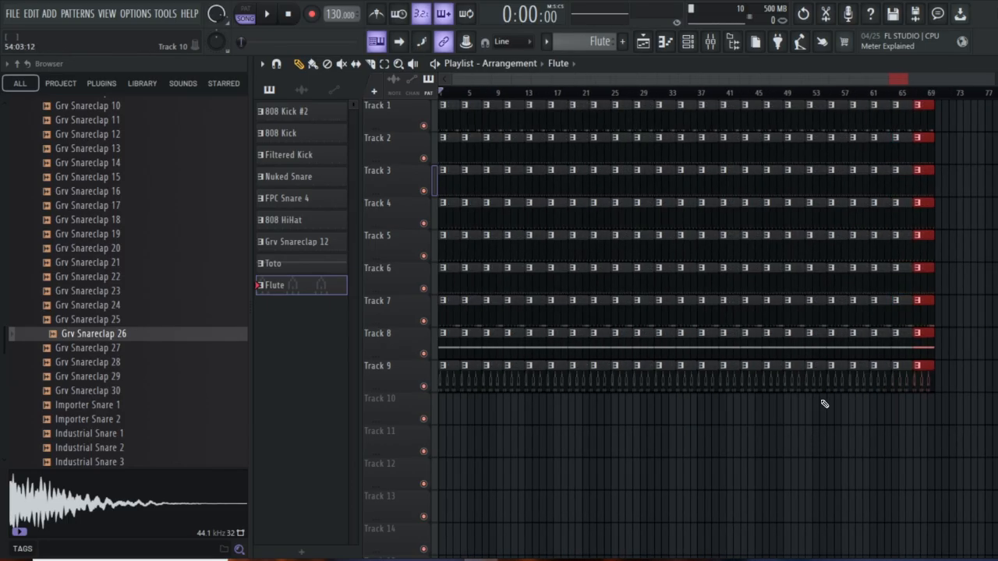
key(ctrl+b)
key(ctrl+b)
key(ctrl+b)
- Look over the extended arrangement and play its opening bars, pausing the playback
drag(901, 83, 665, 111)
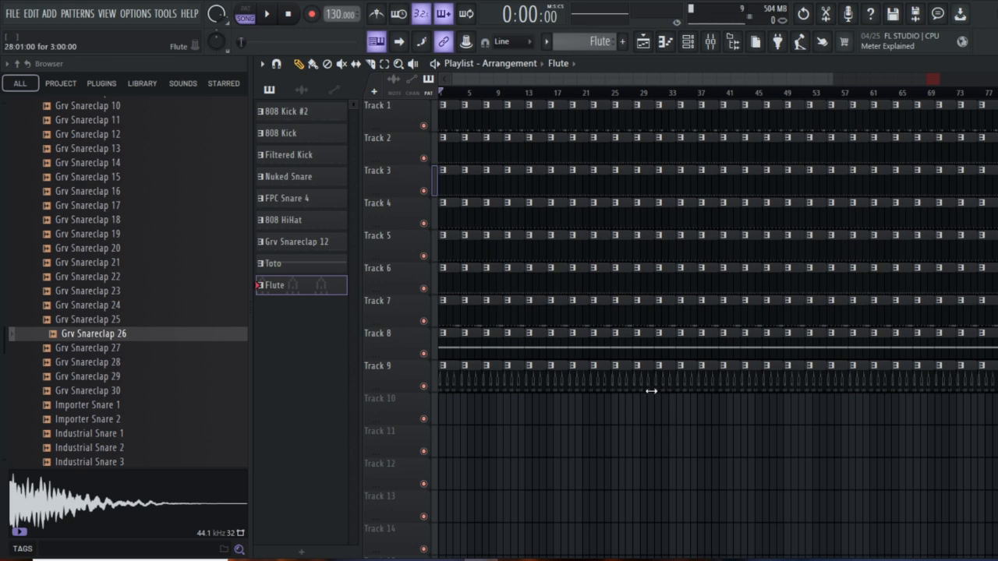
scroll(684, 450, down, 2)
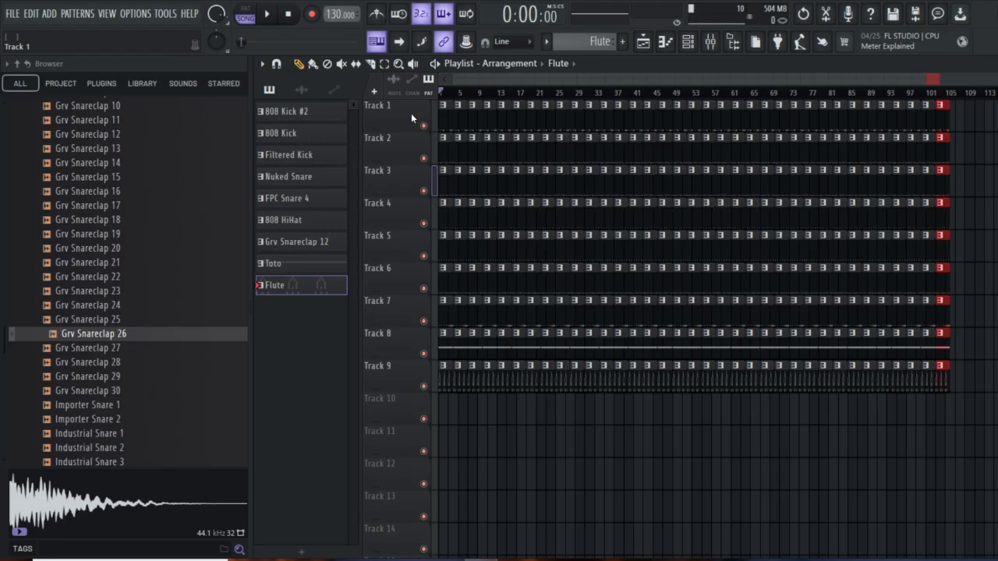
click(268, 16)
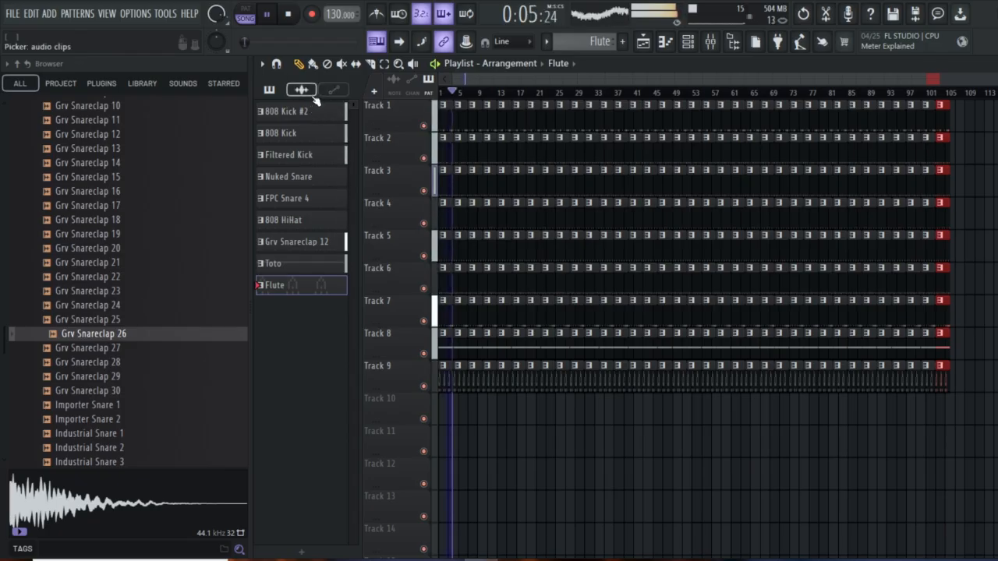
click(269, 16)
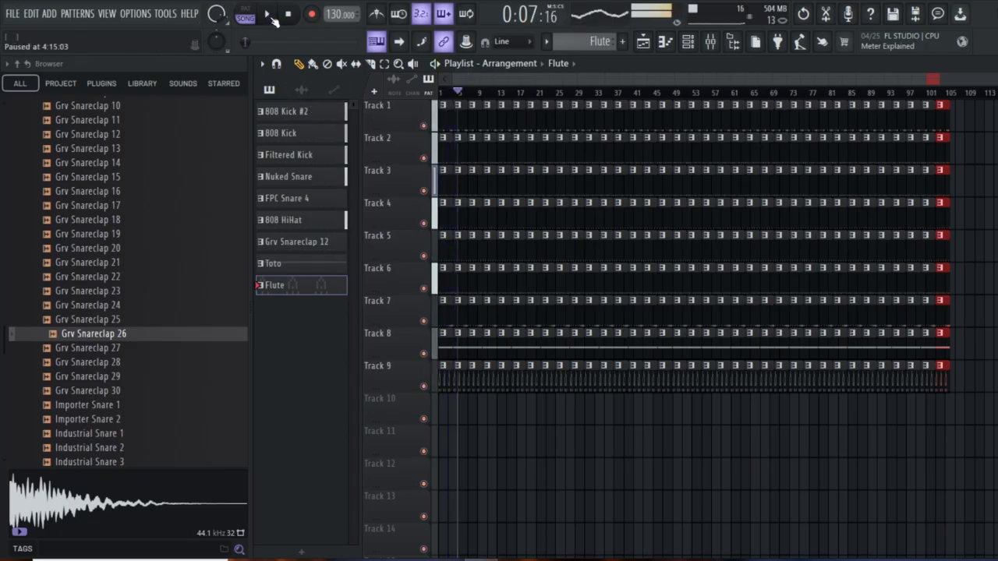
- Open the piano roll, mixer and channel rack, and set the Flute channel's volume to 55% while the song plays
click(665, 41)
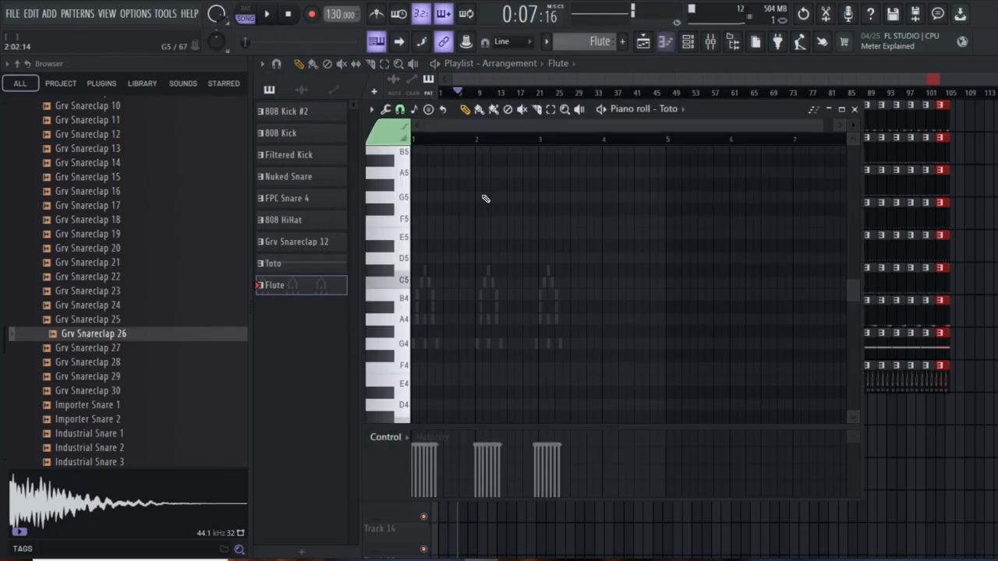
click(710, 41)
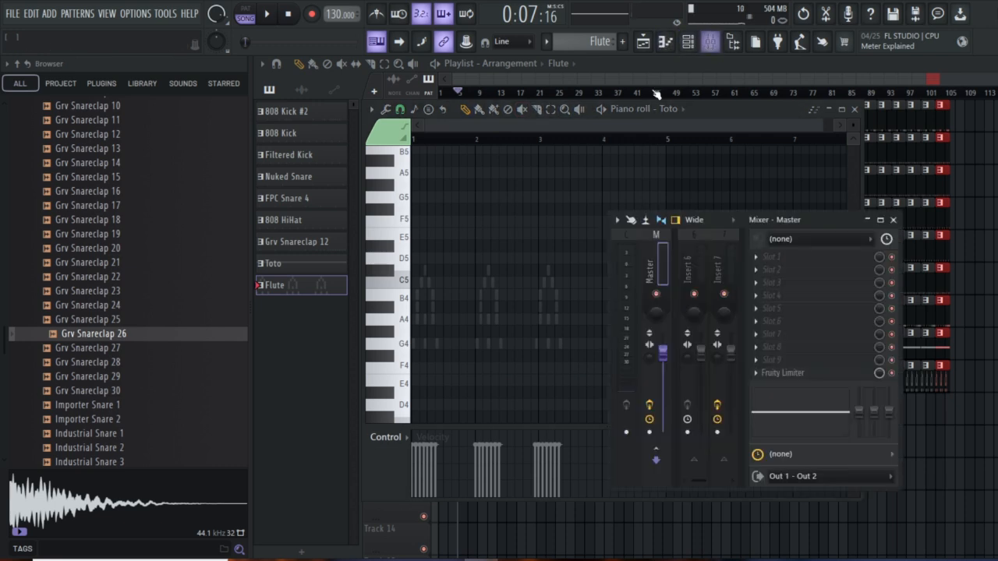
click(690, 42)
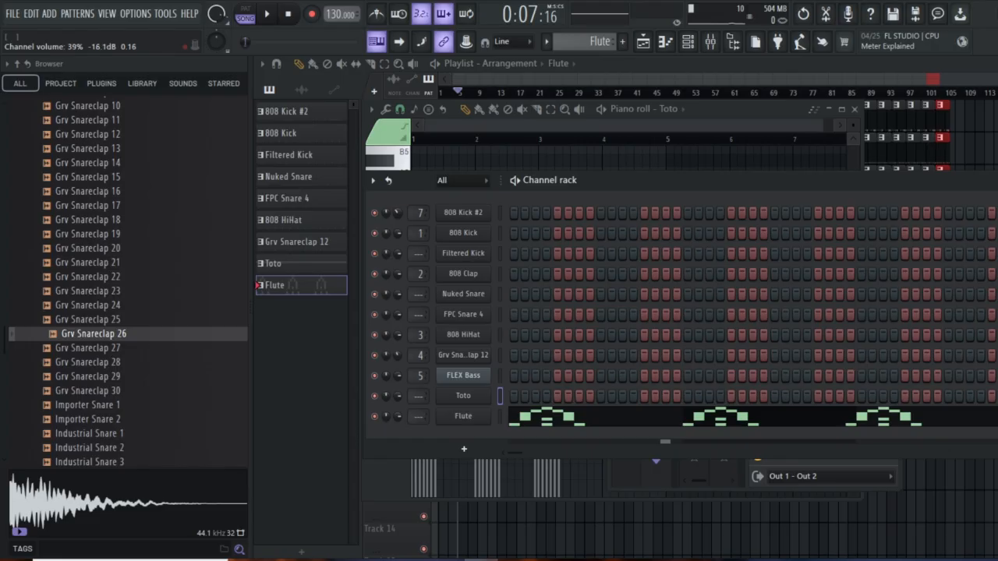
key(space)
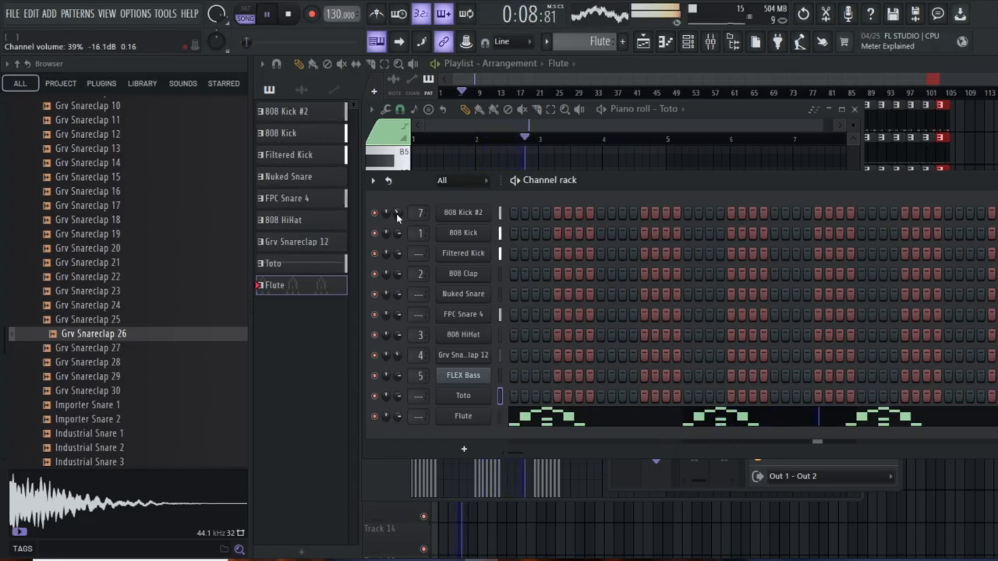
mouse_move(397, 416)
mouse_down()
mouse_move(397, 434)
mouse_move(395, 423)
mouse_up()
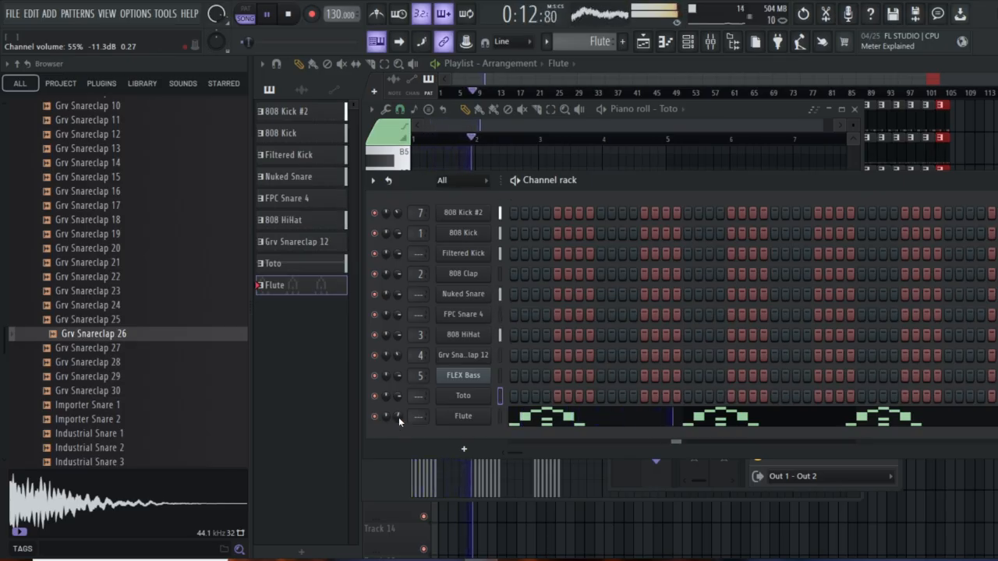
key(space)
- Move the channel rack until it can be closed, and close it along with the mixer and piano roll
drag(646, 189, 236, 365)
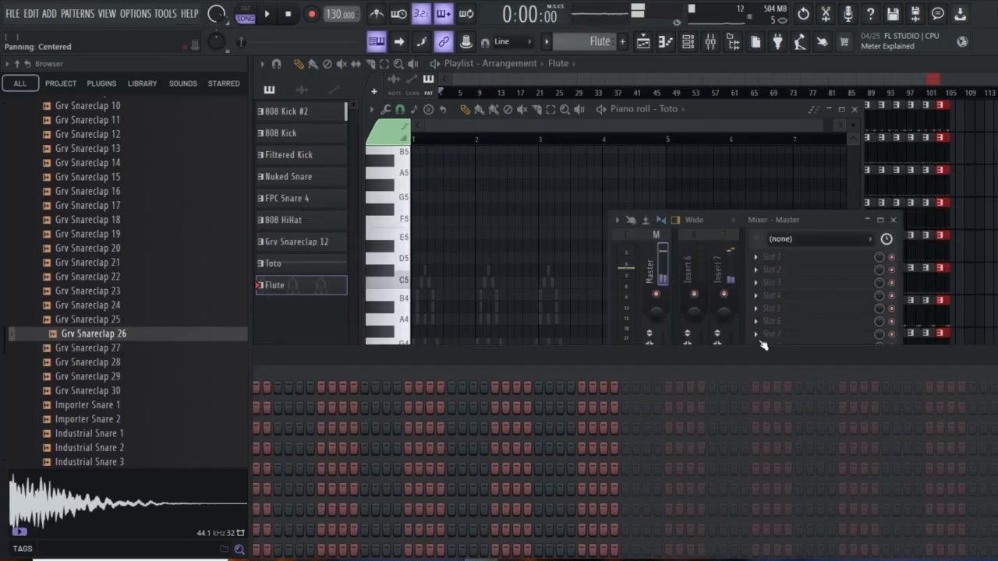
drag(751, 361, 418, 320)
drag(659, 323, 362, 289)
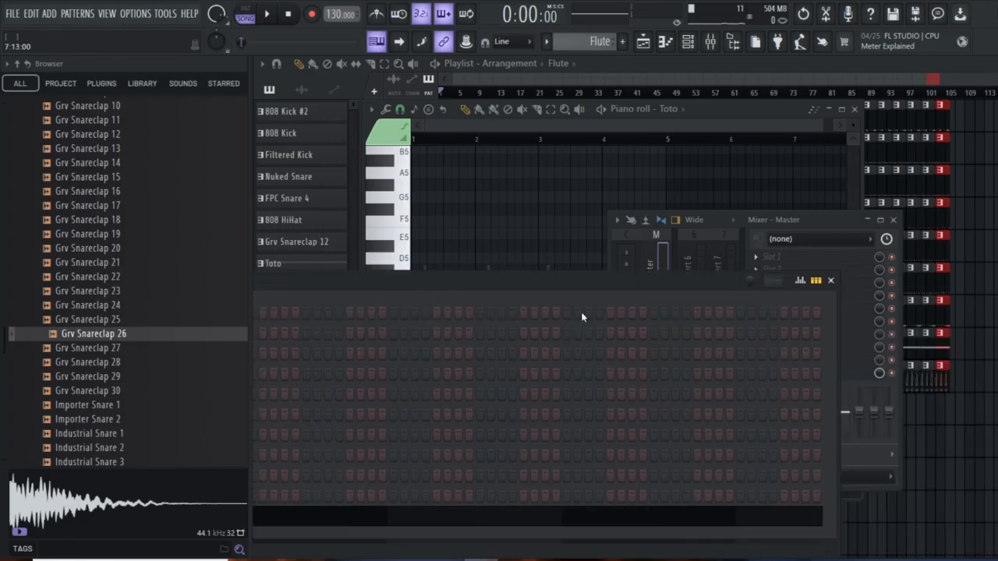
click(831, 281)
click(893, 220)
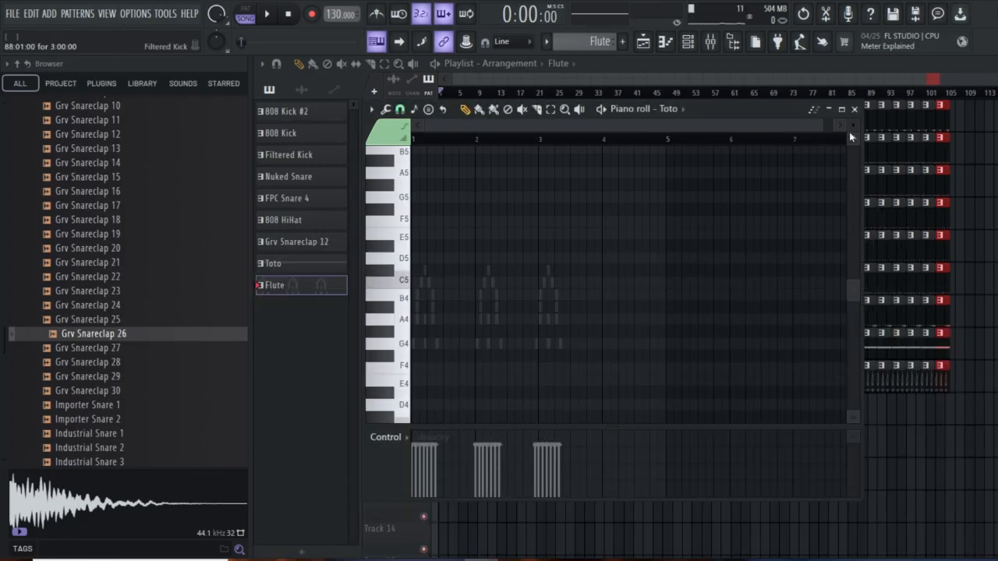
click(855, 110)
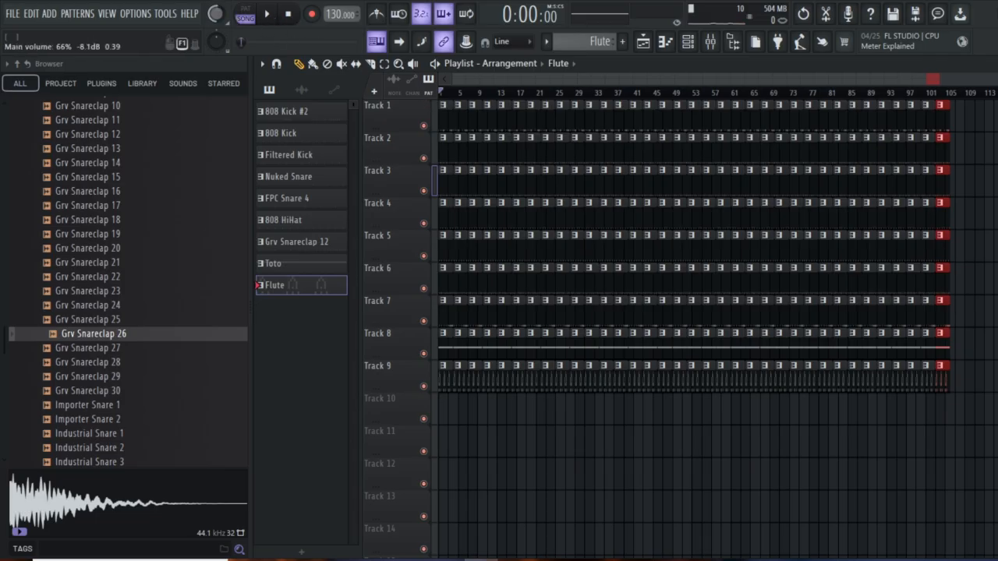
- Play the full arrangement from the start to hear the adjusted mix, and stop the playback
click(269, 15)
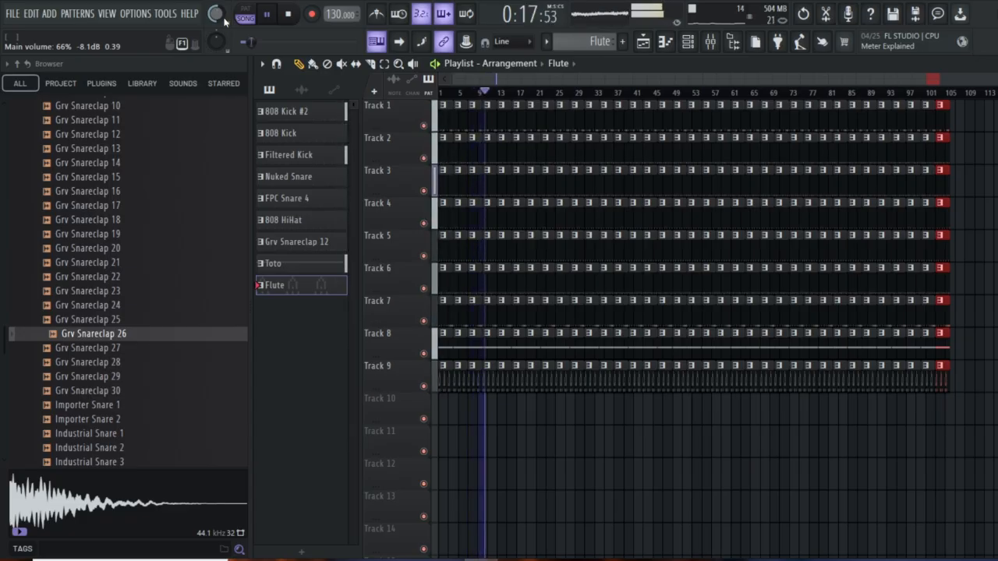
key(space)
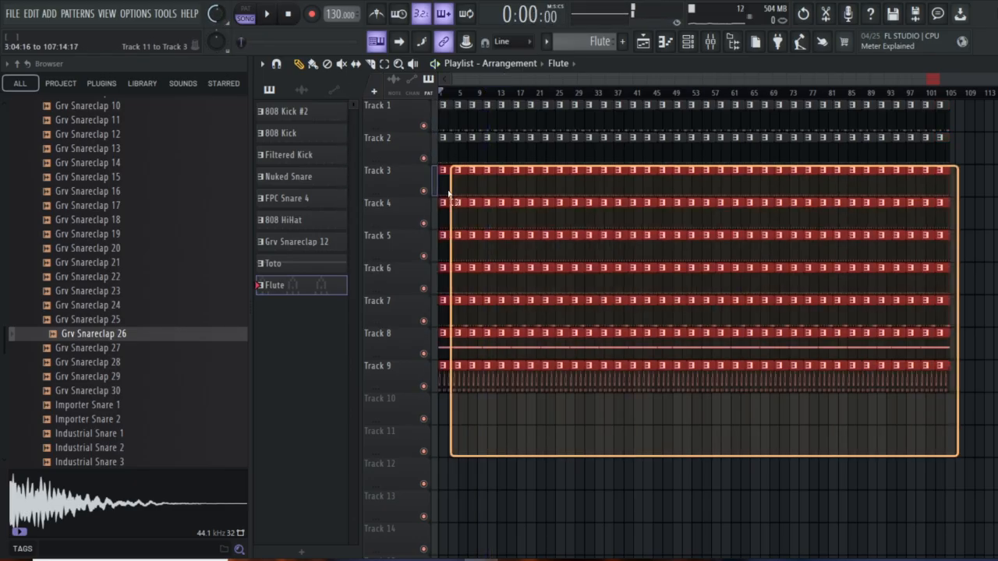